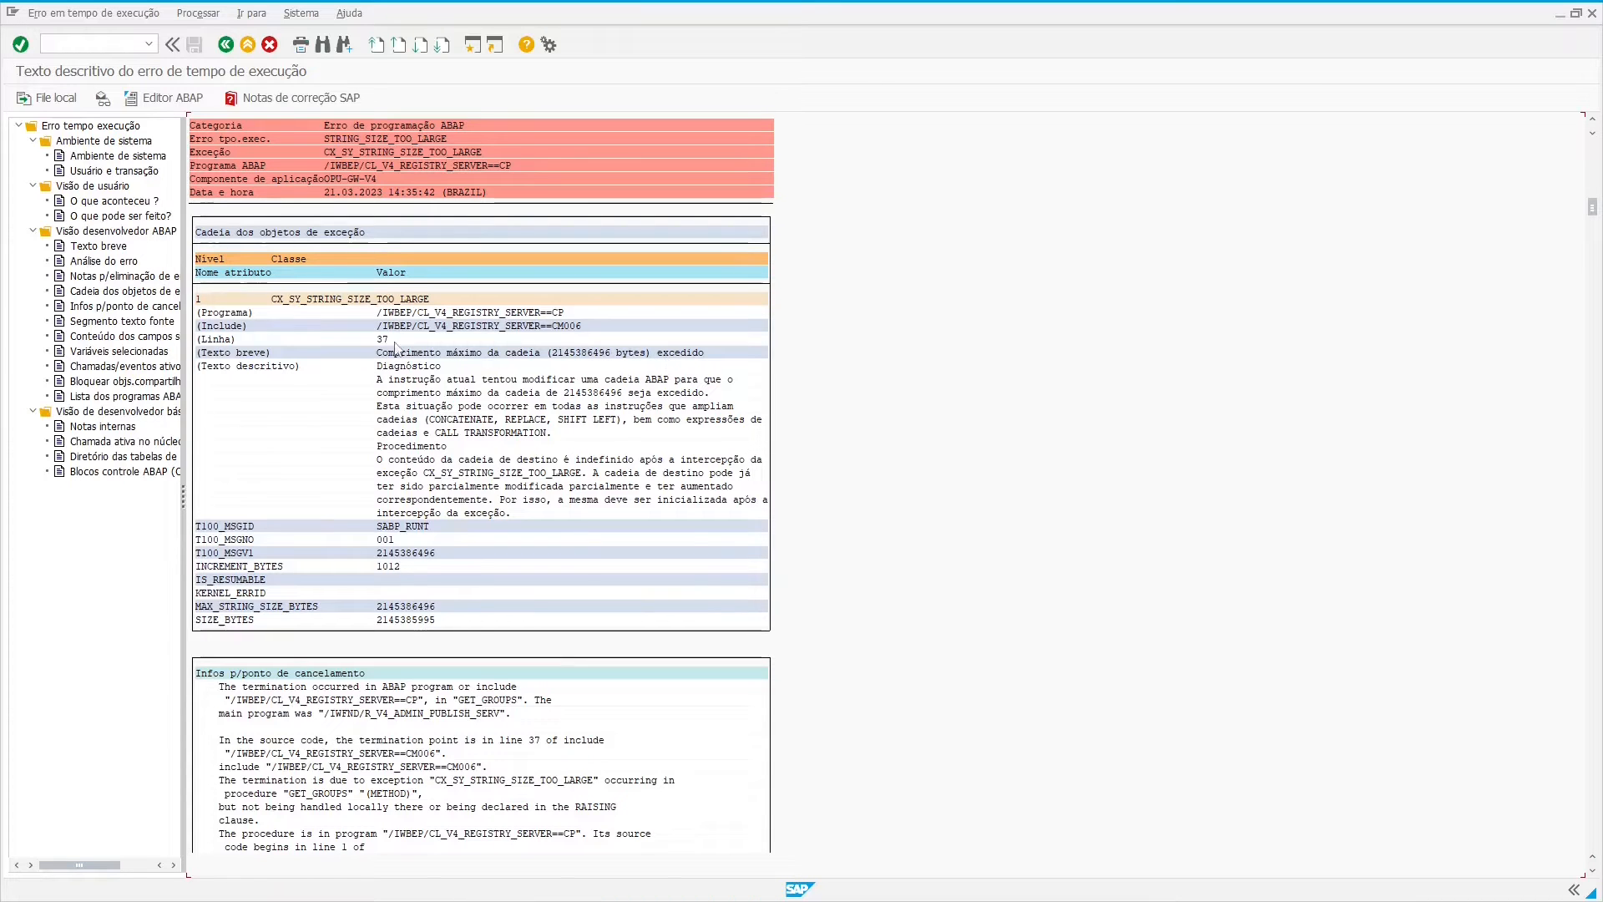
Read through the STRING_SIZE_TOO_LARGE runtime error down to its source code segment and open the GET_GROUPS method code from there.
scroll(558, 404, "down", 1)
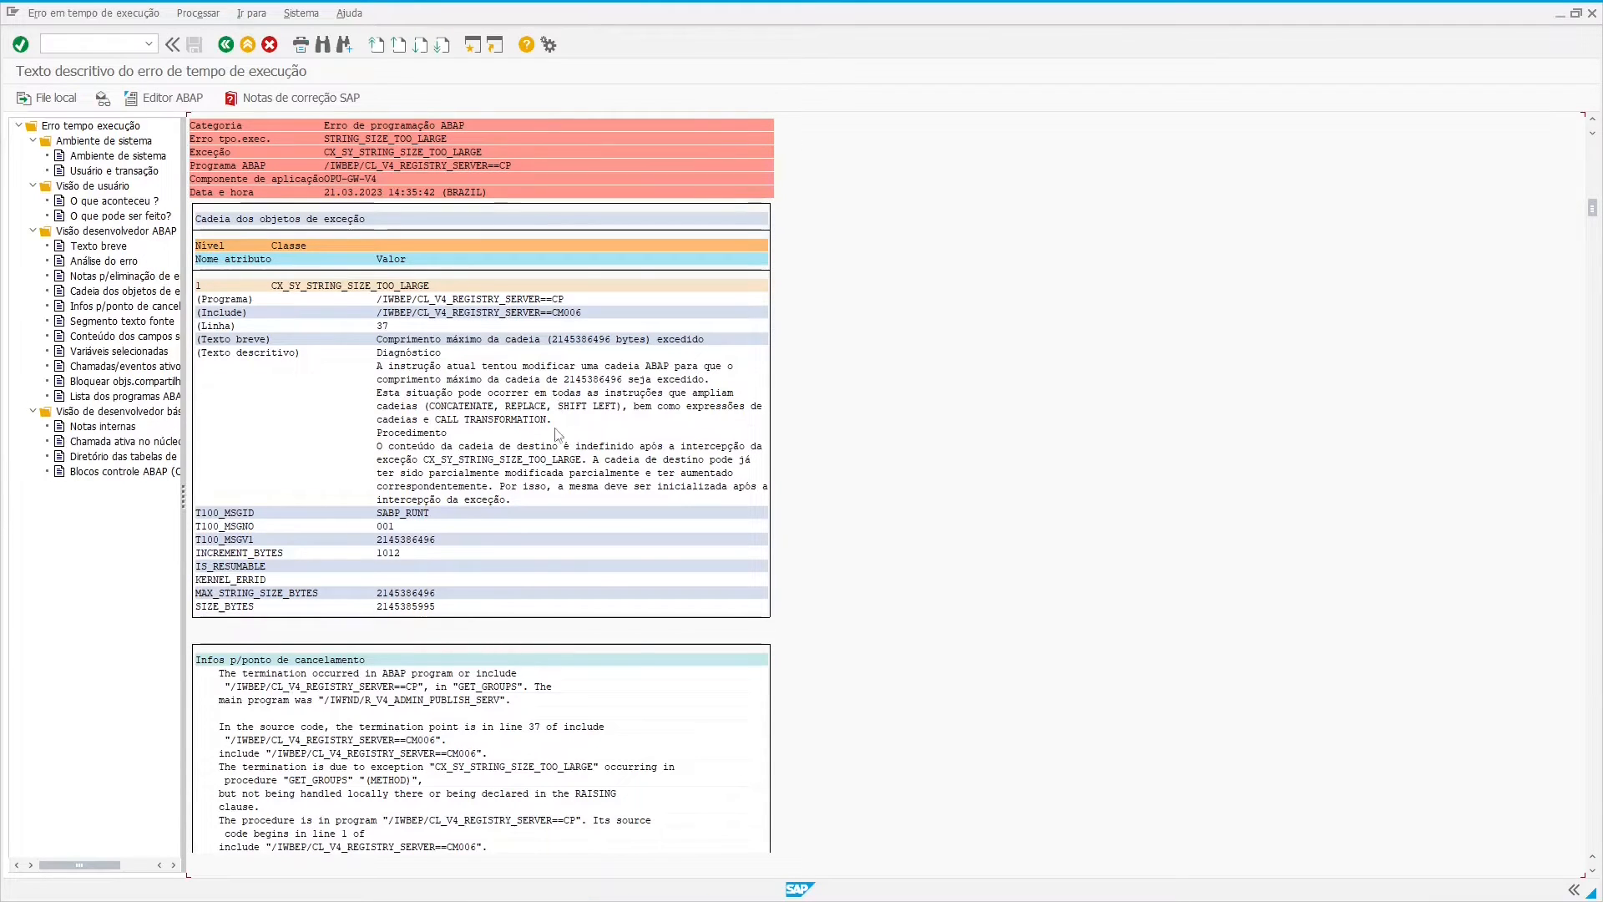
scroll(534, 472, "down", 5)
scroll(535, 471, "down", 9)
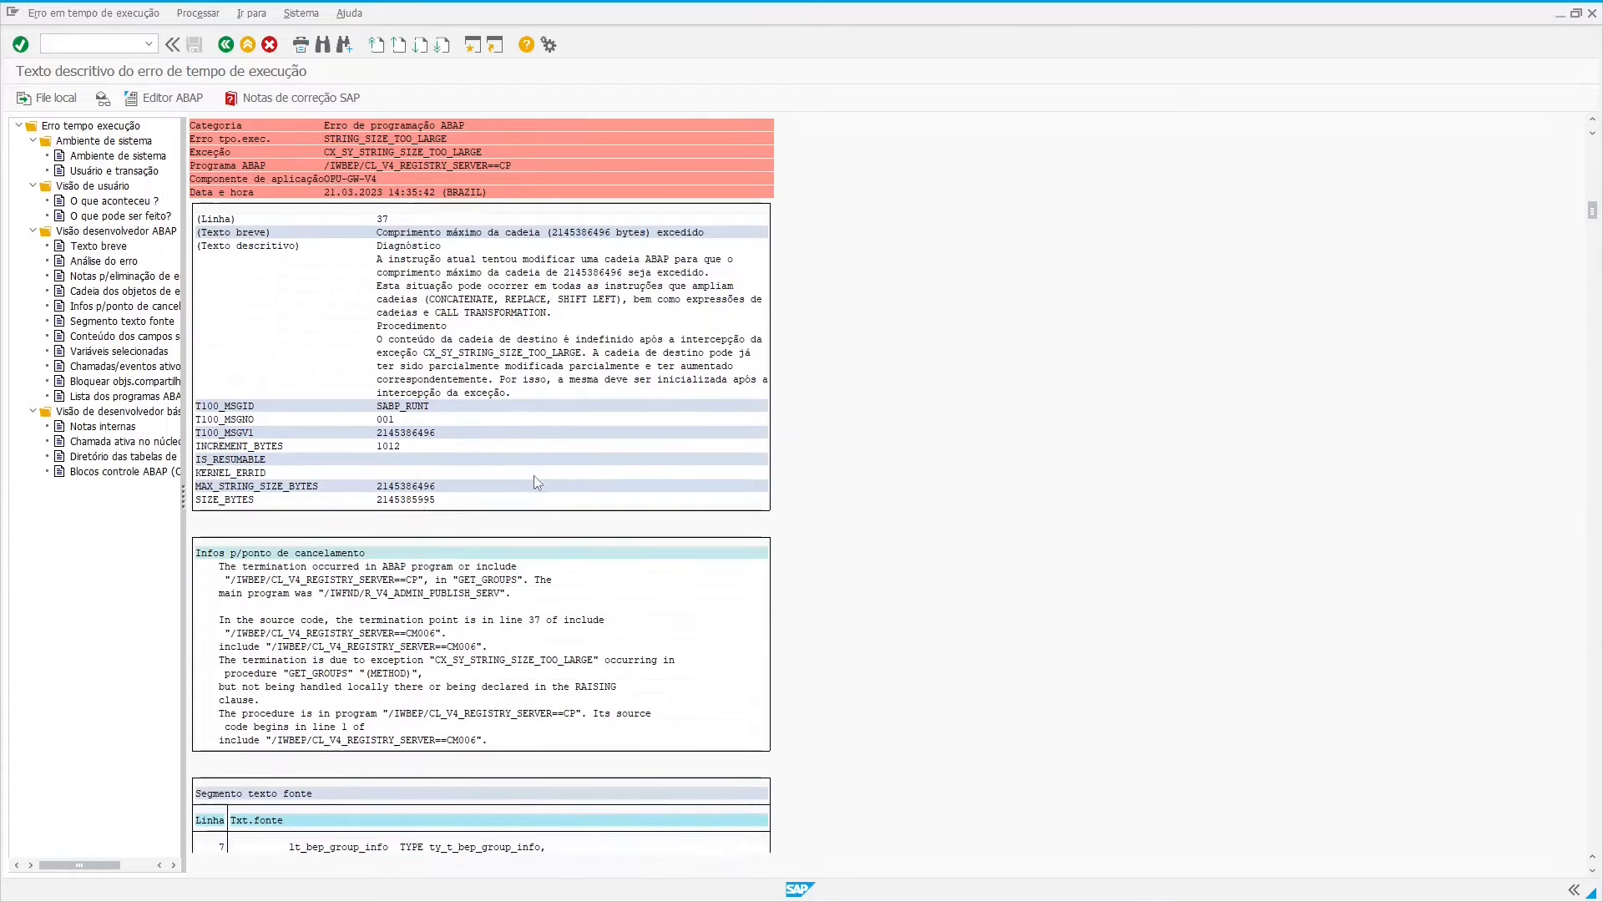
scroll(465, 737, "down", 4)
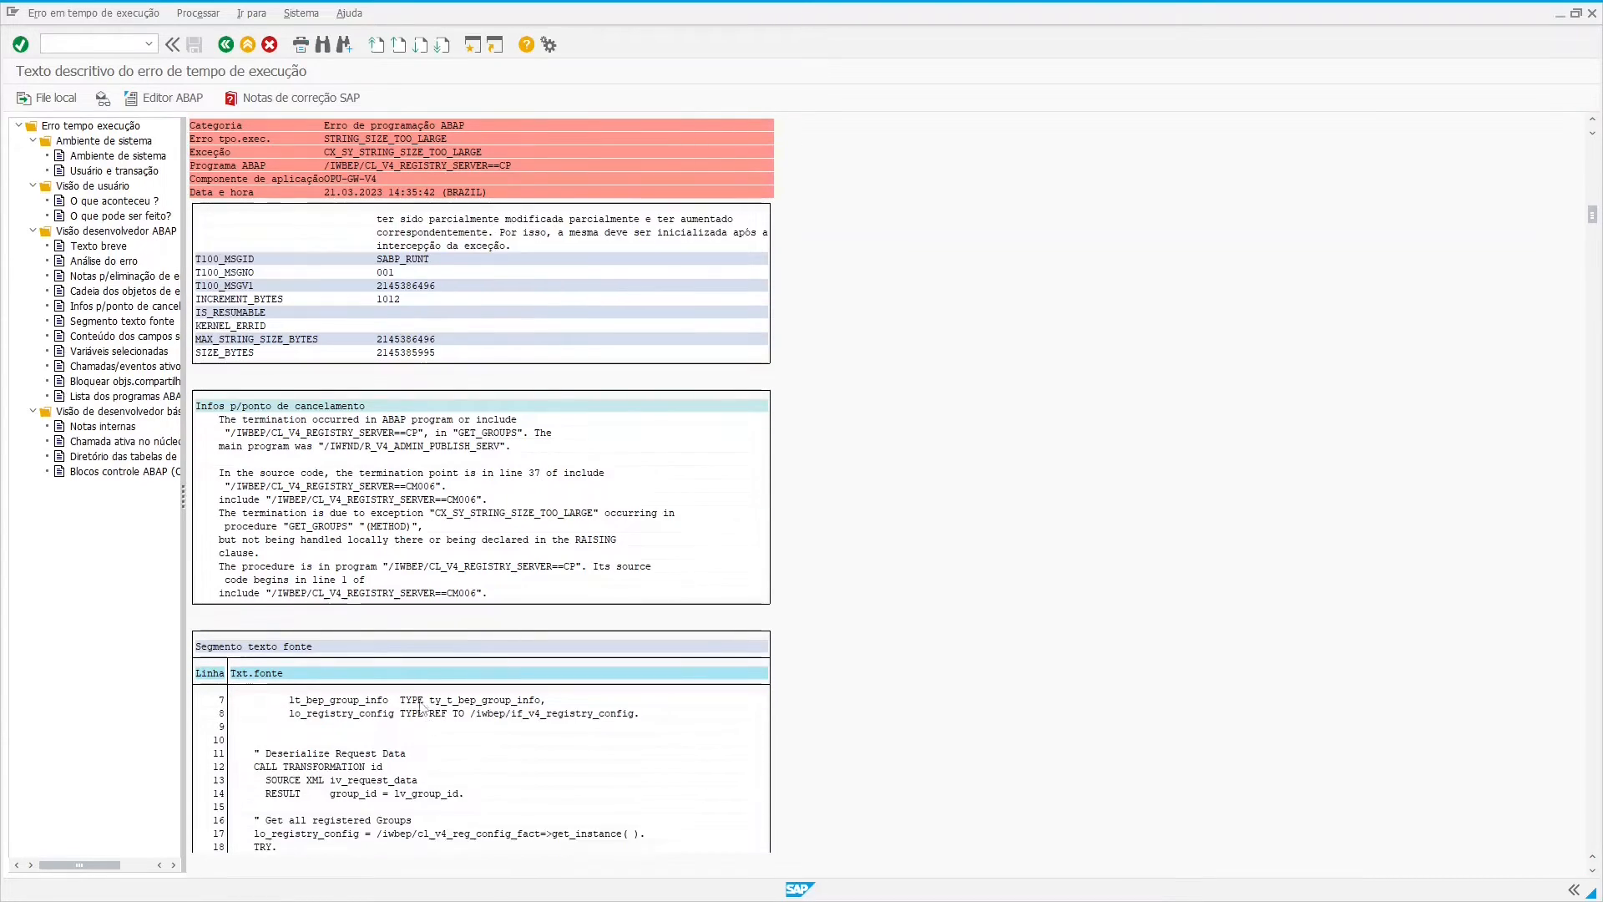
scroll(369, 668, "down", 5)
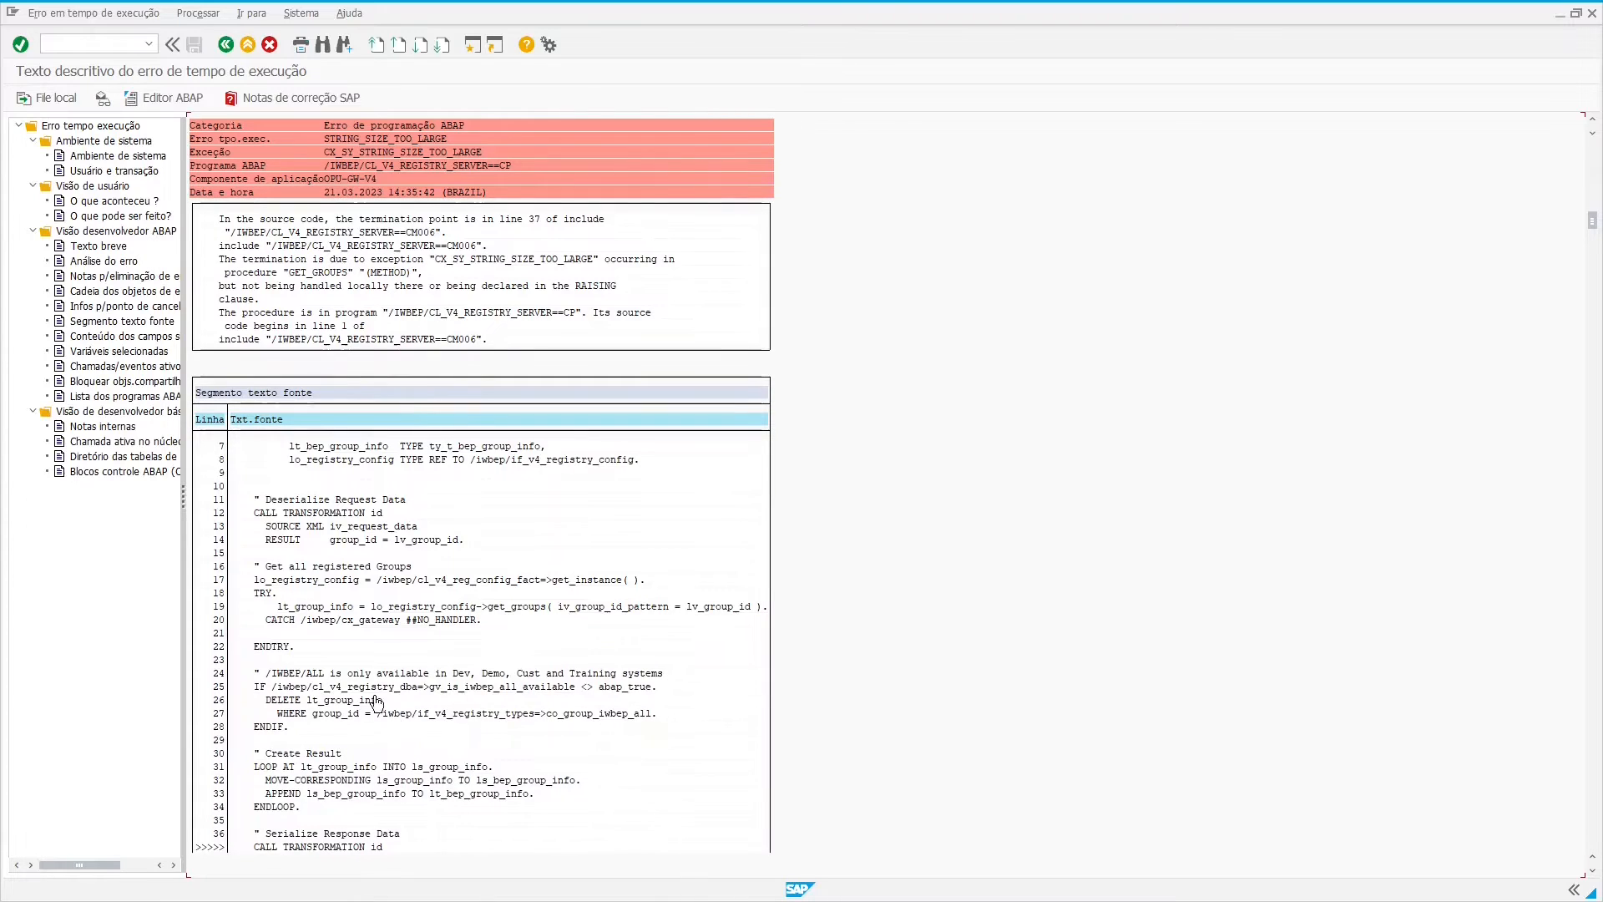
scroll(376, 704, "down", 3)
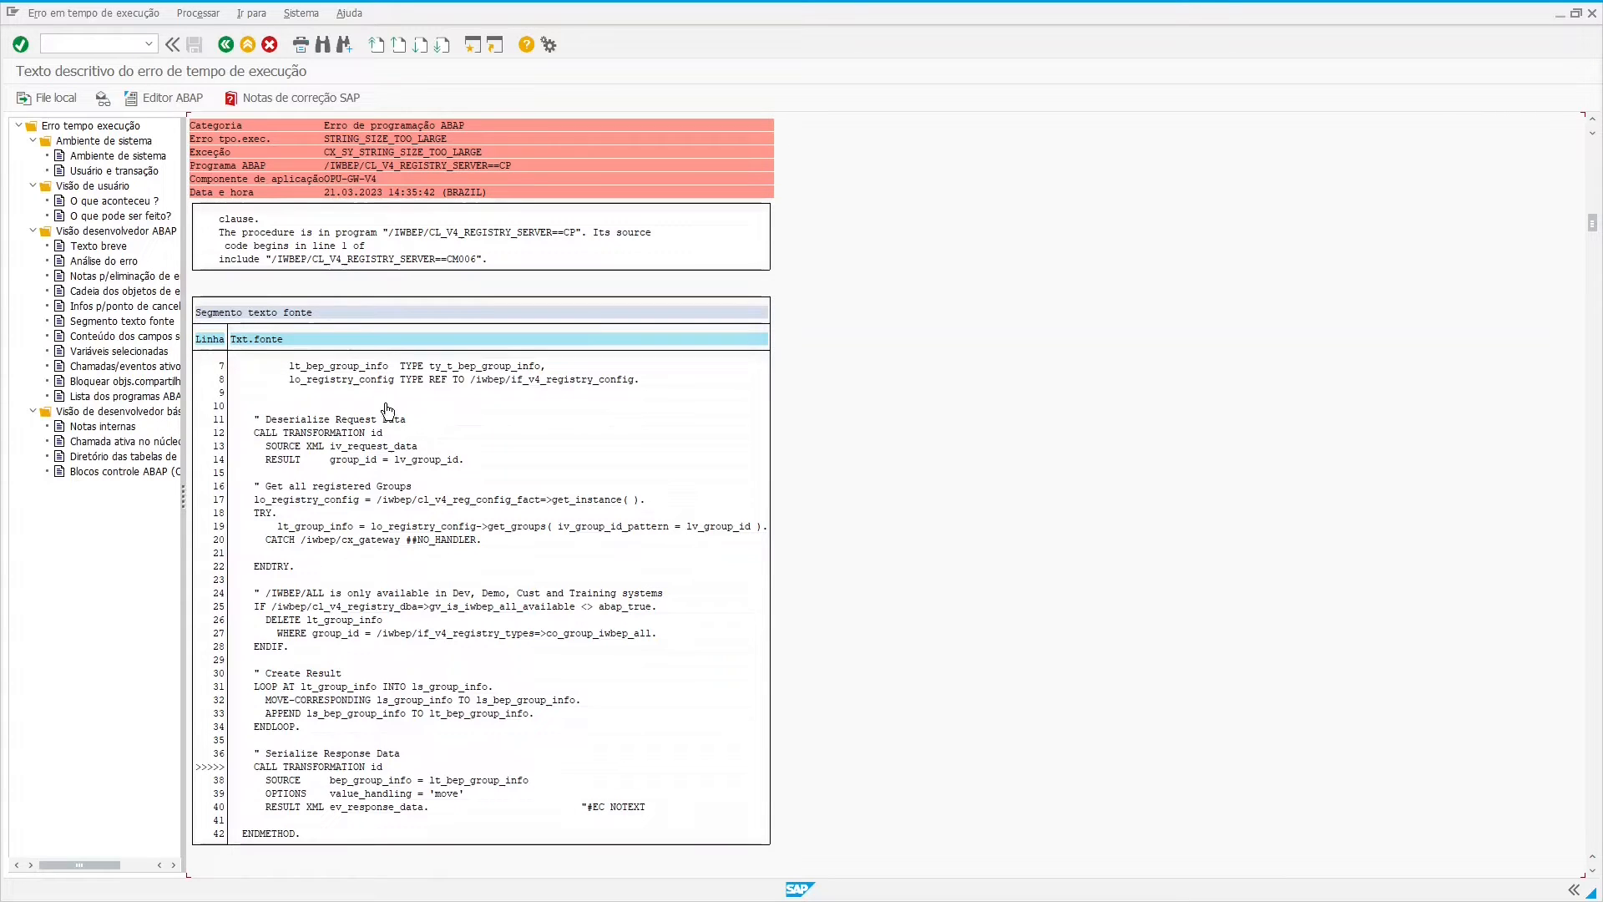
left_click(378, 662)
double_click(377, 664)
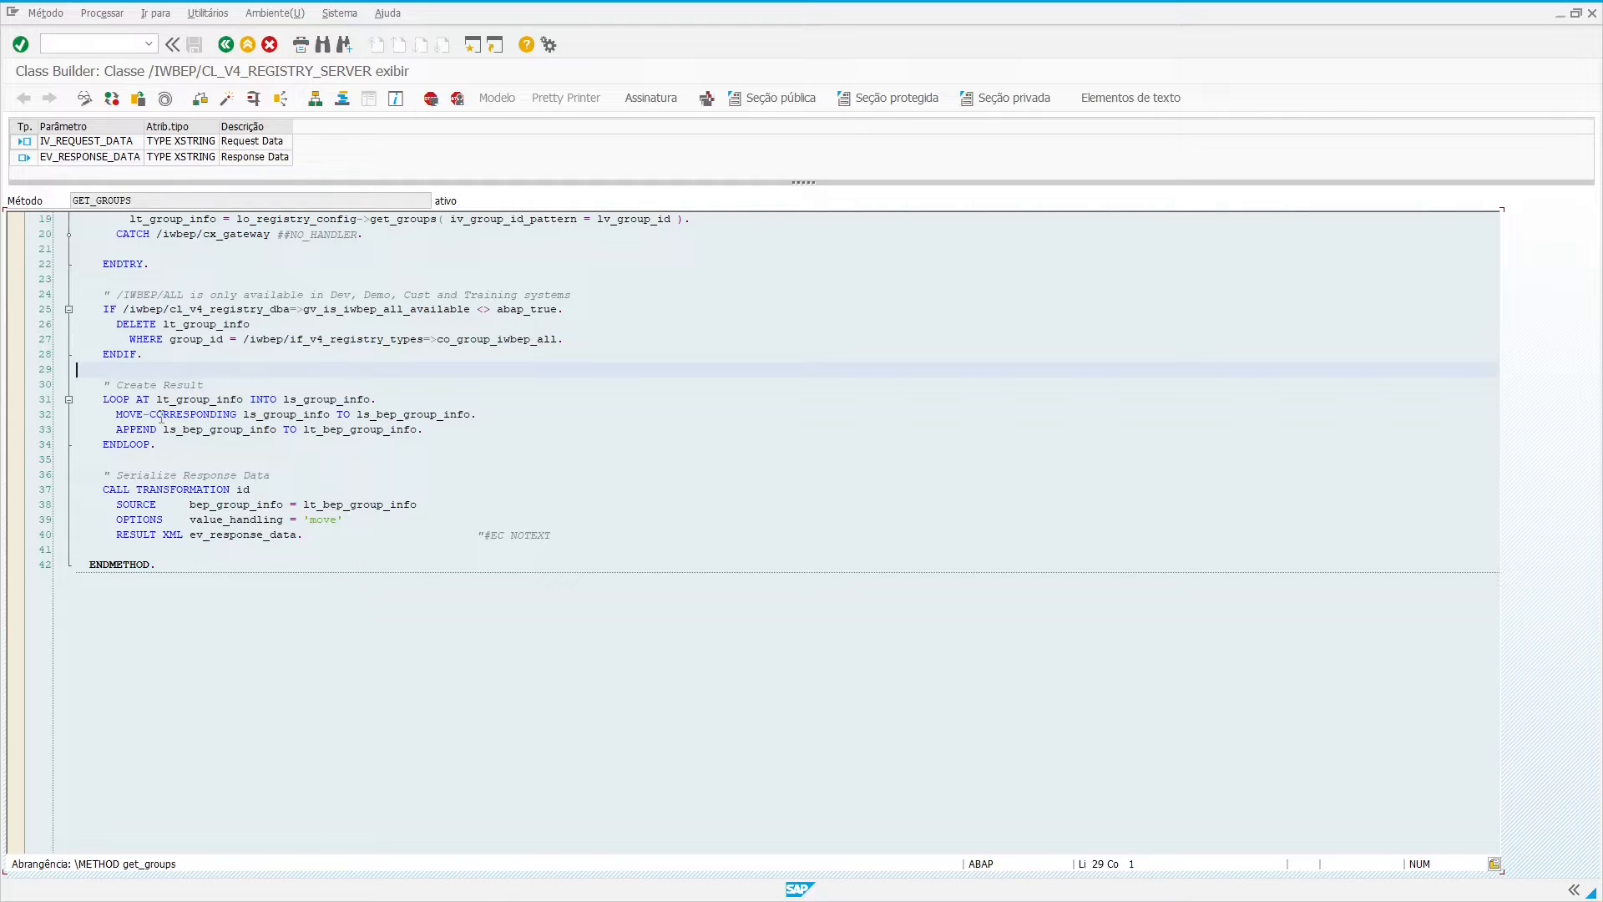
Display the class's object list beside the code and copy the full class name /IWBEP/CL_V4_REGISTRY_SERVER.
left_click(314, 100)
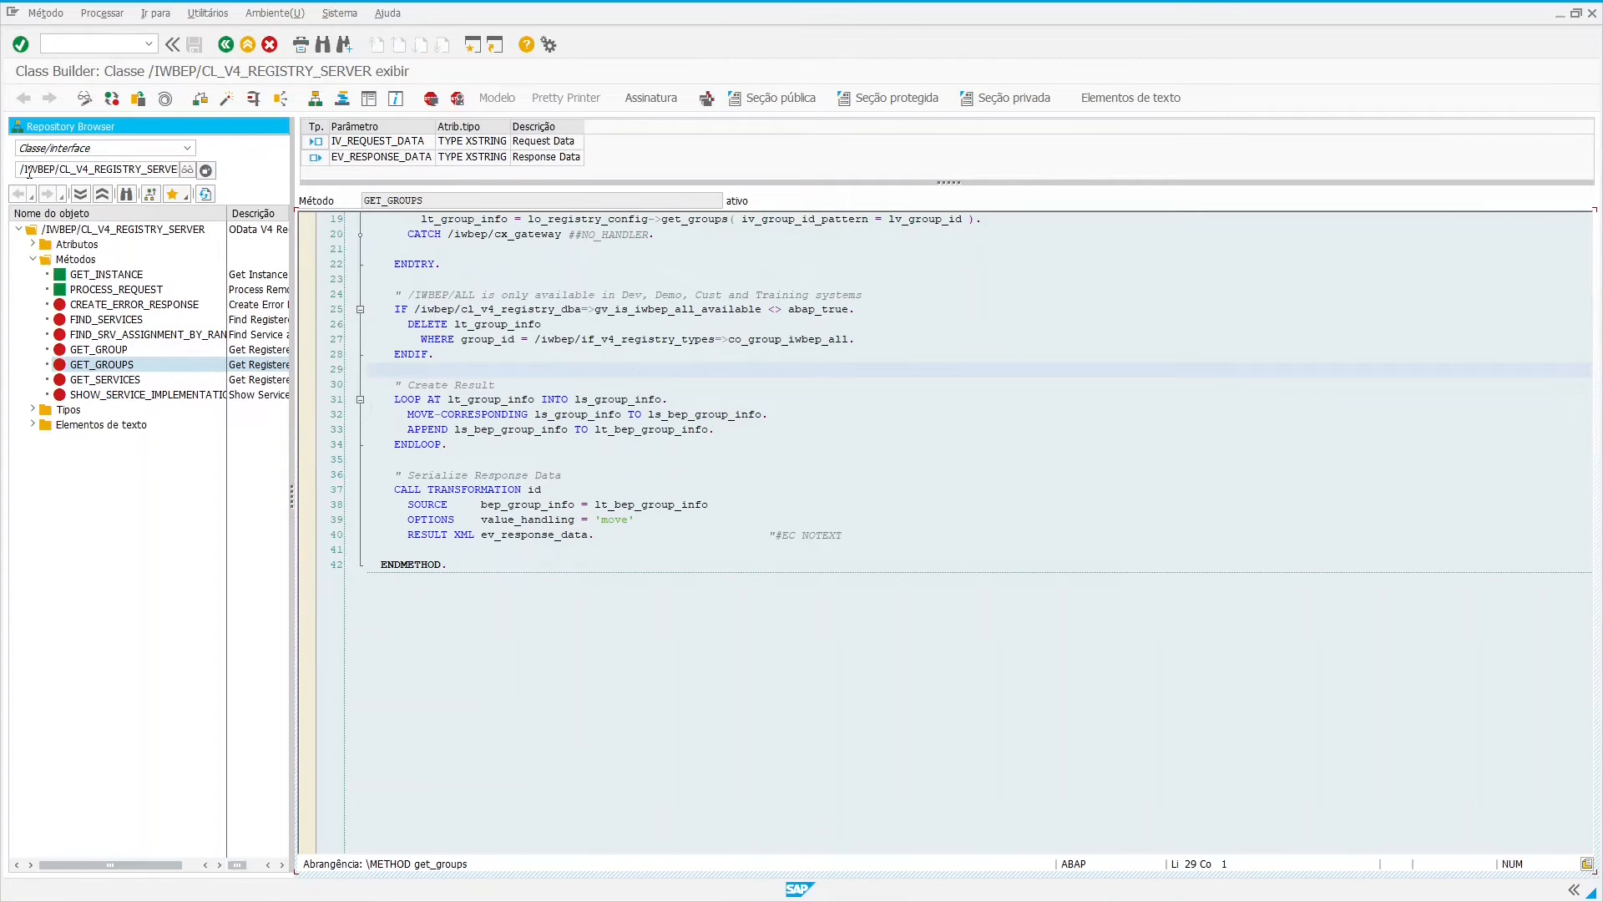
left_click_drag(23, 171, 219, 171)
left_click(317, 251)
left_click(131, 168)
double_click(132, 168)
key("ctrl+c")
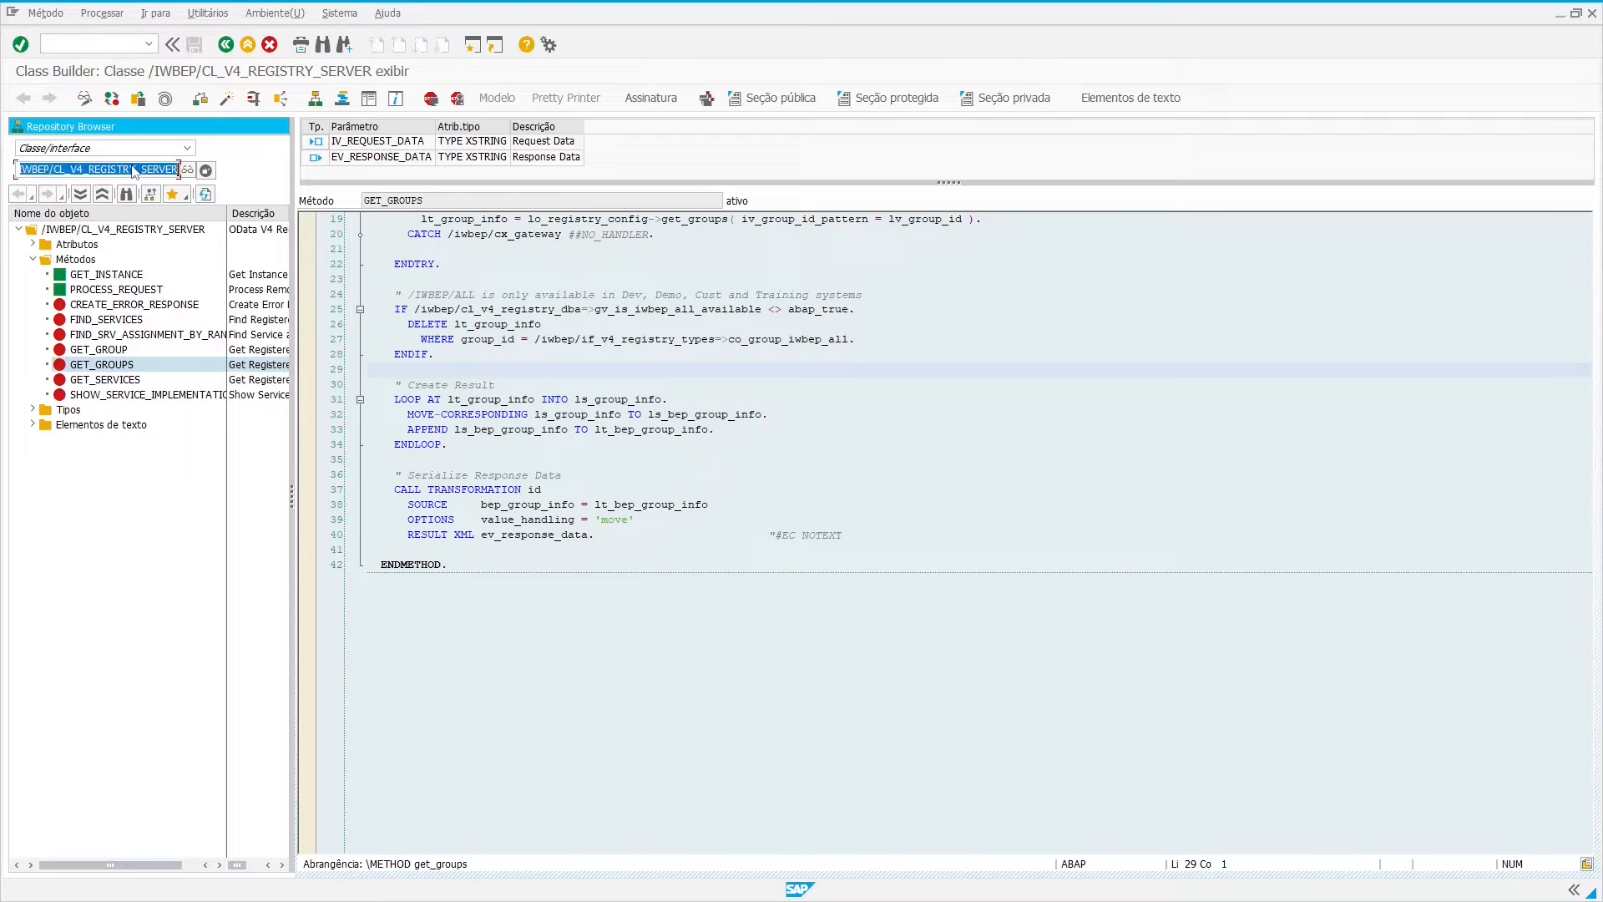
Switch to the Chrome browser and search Google for /IWBEP/CL_V4_REGISTRY_SERVER.
key("alt+Tab")
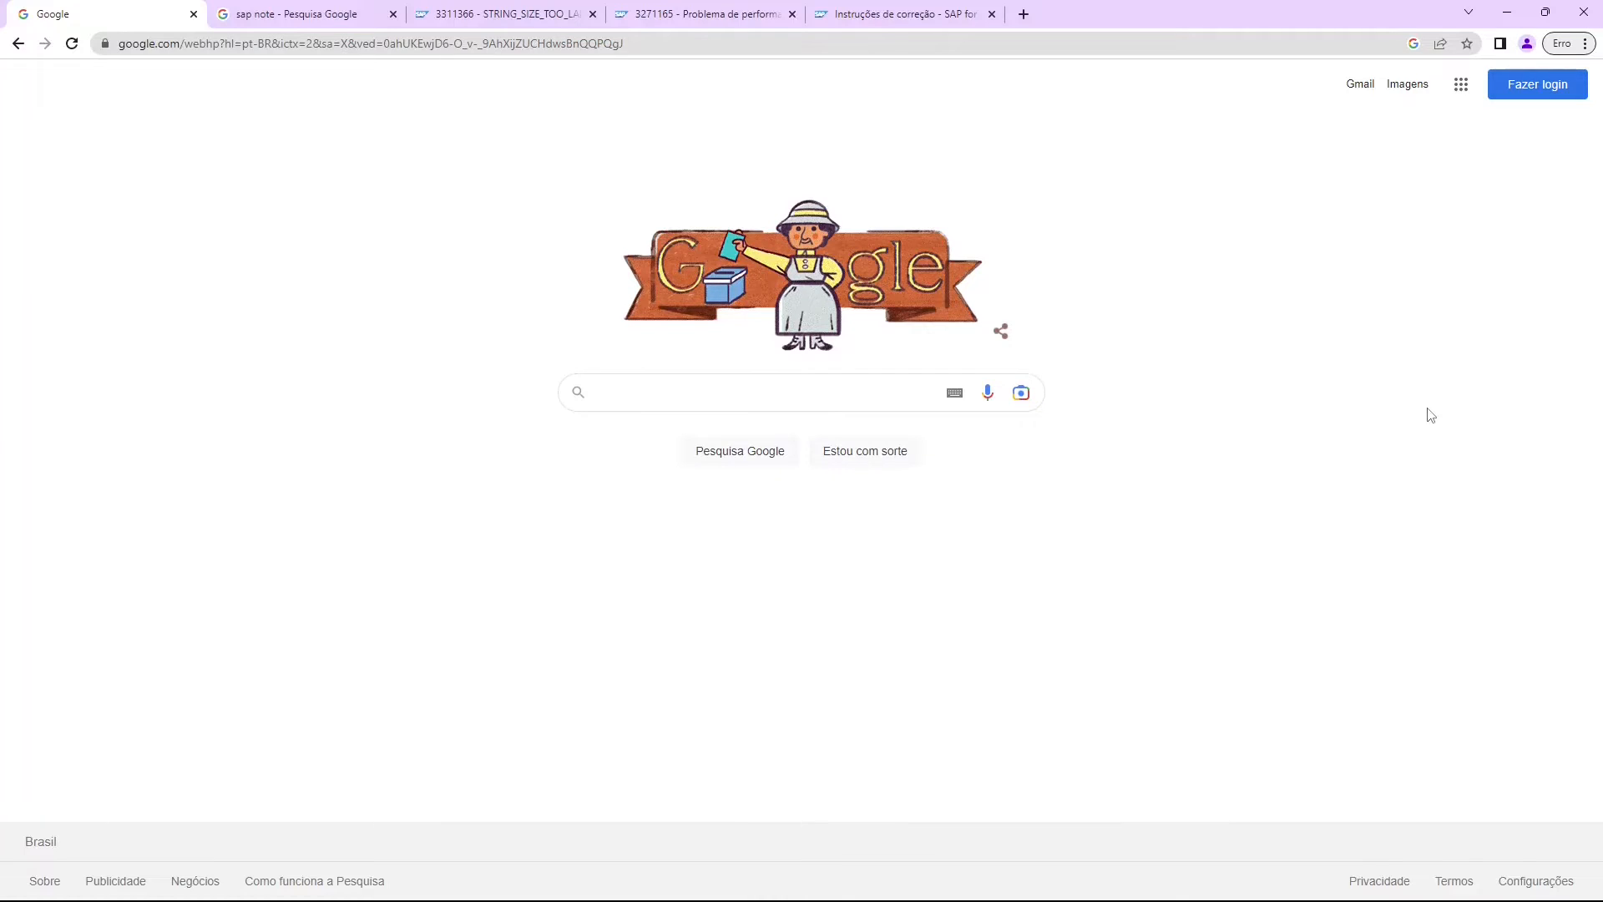
left_click(768, 396)
key("ctrl+v")
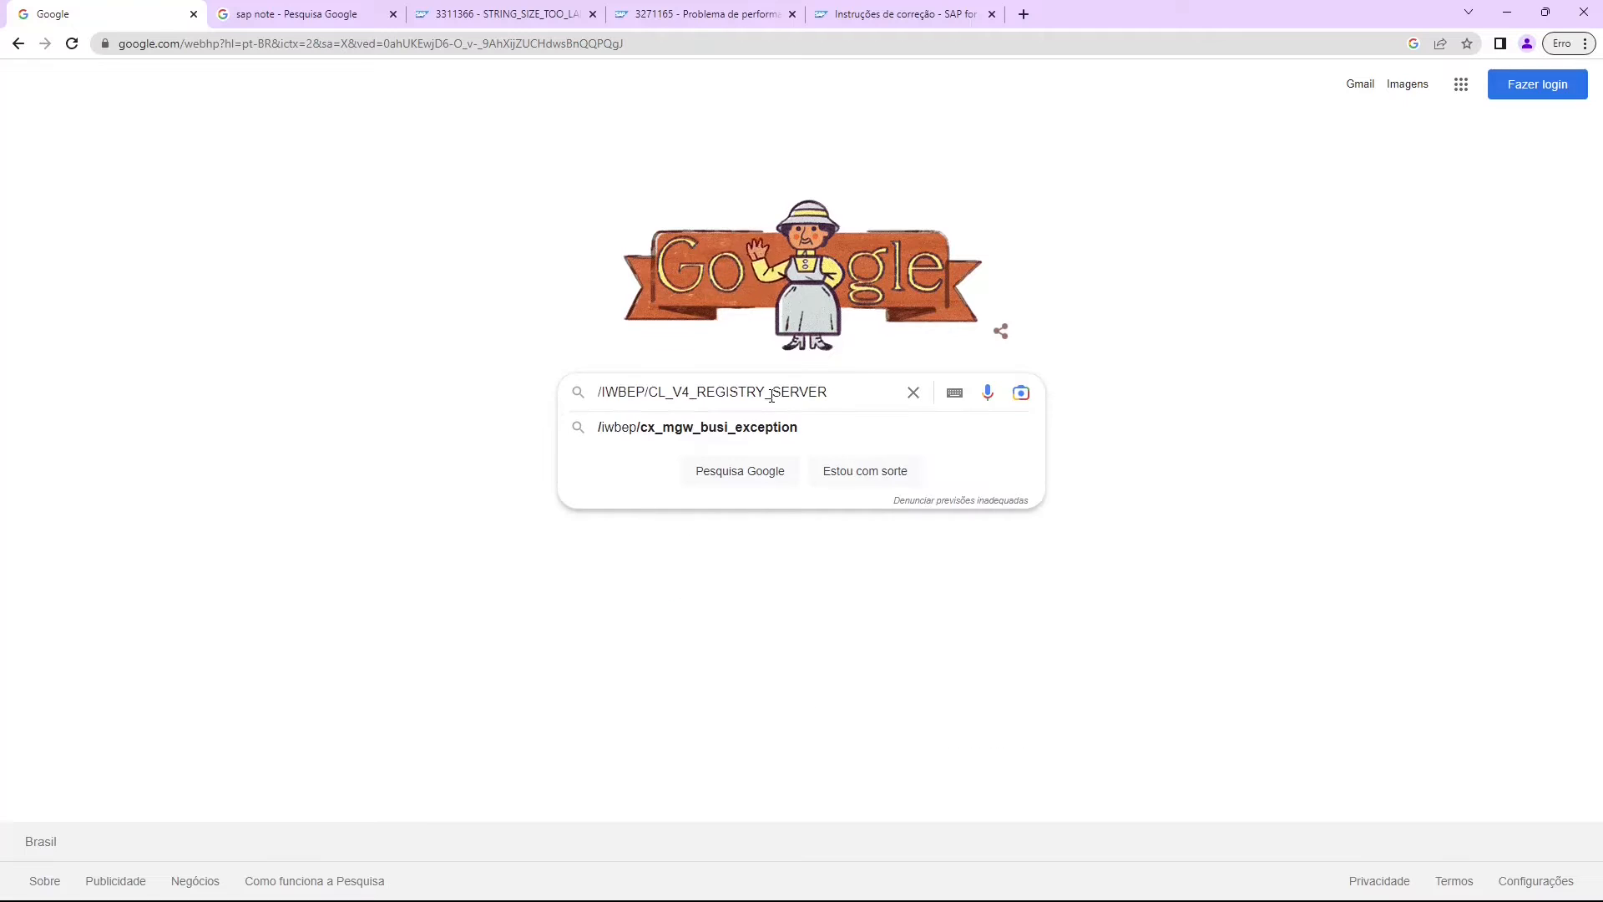
key("Return")
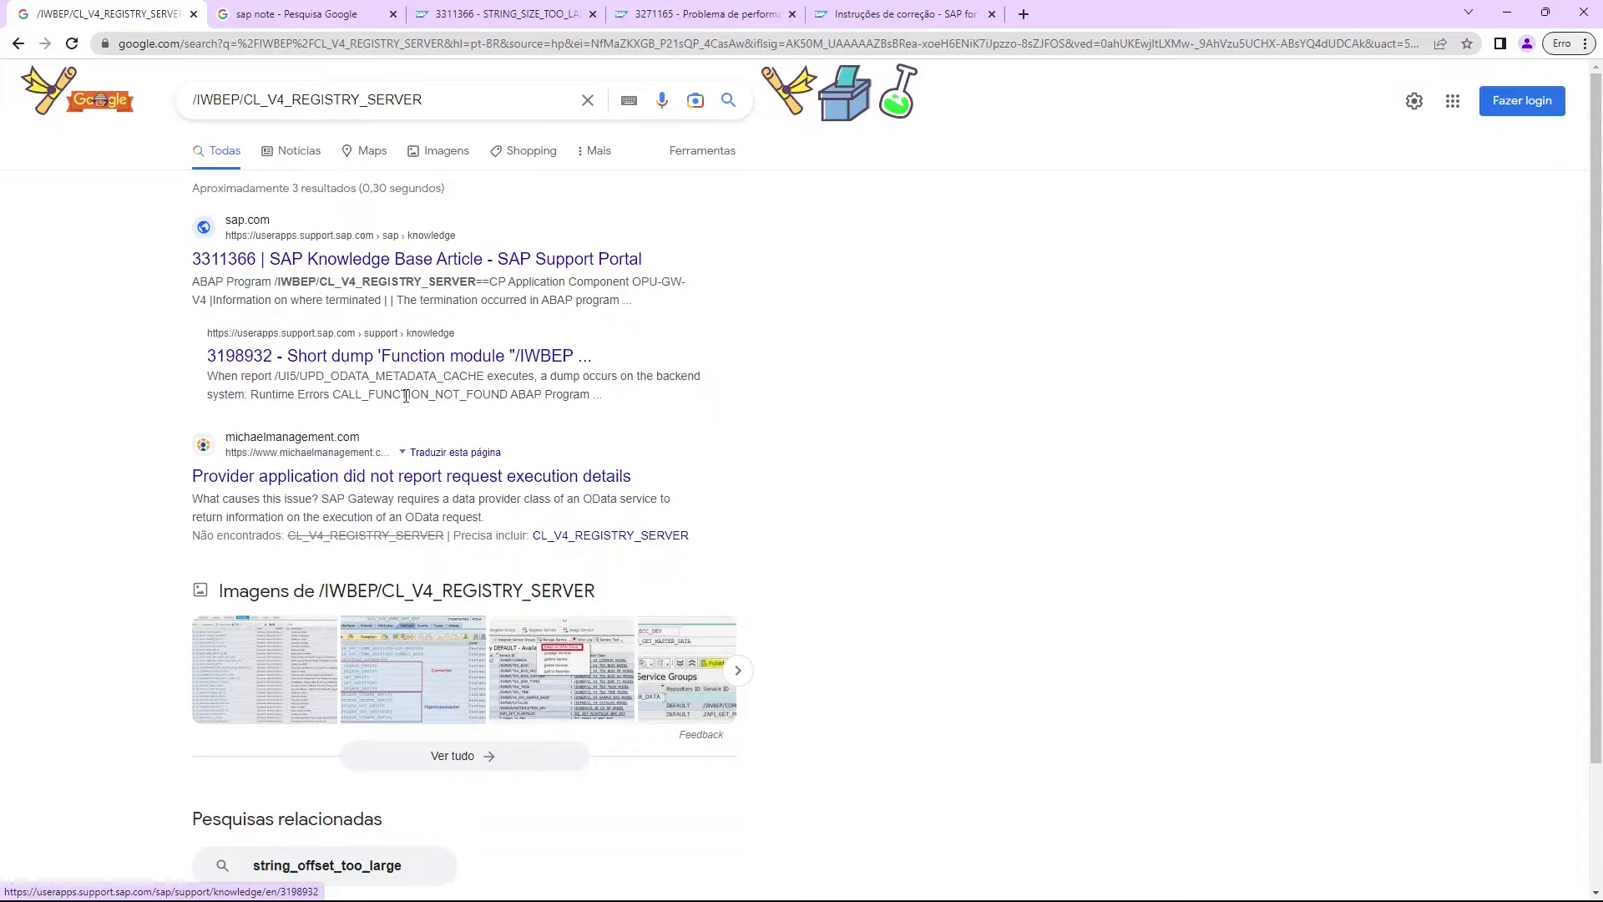
Examine the search results for the class name, highlighting the two sap.com entries 3311366 and 3198932.
scroll(406, 396, "down", 2)
scroll(383, 369, "up", 2)
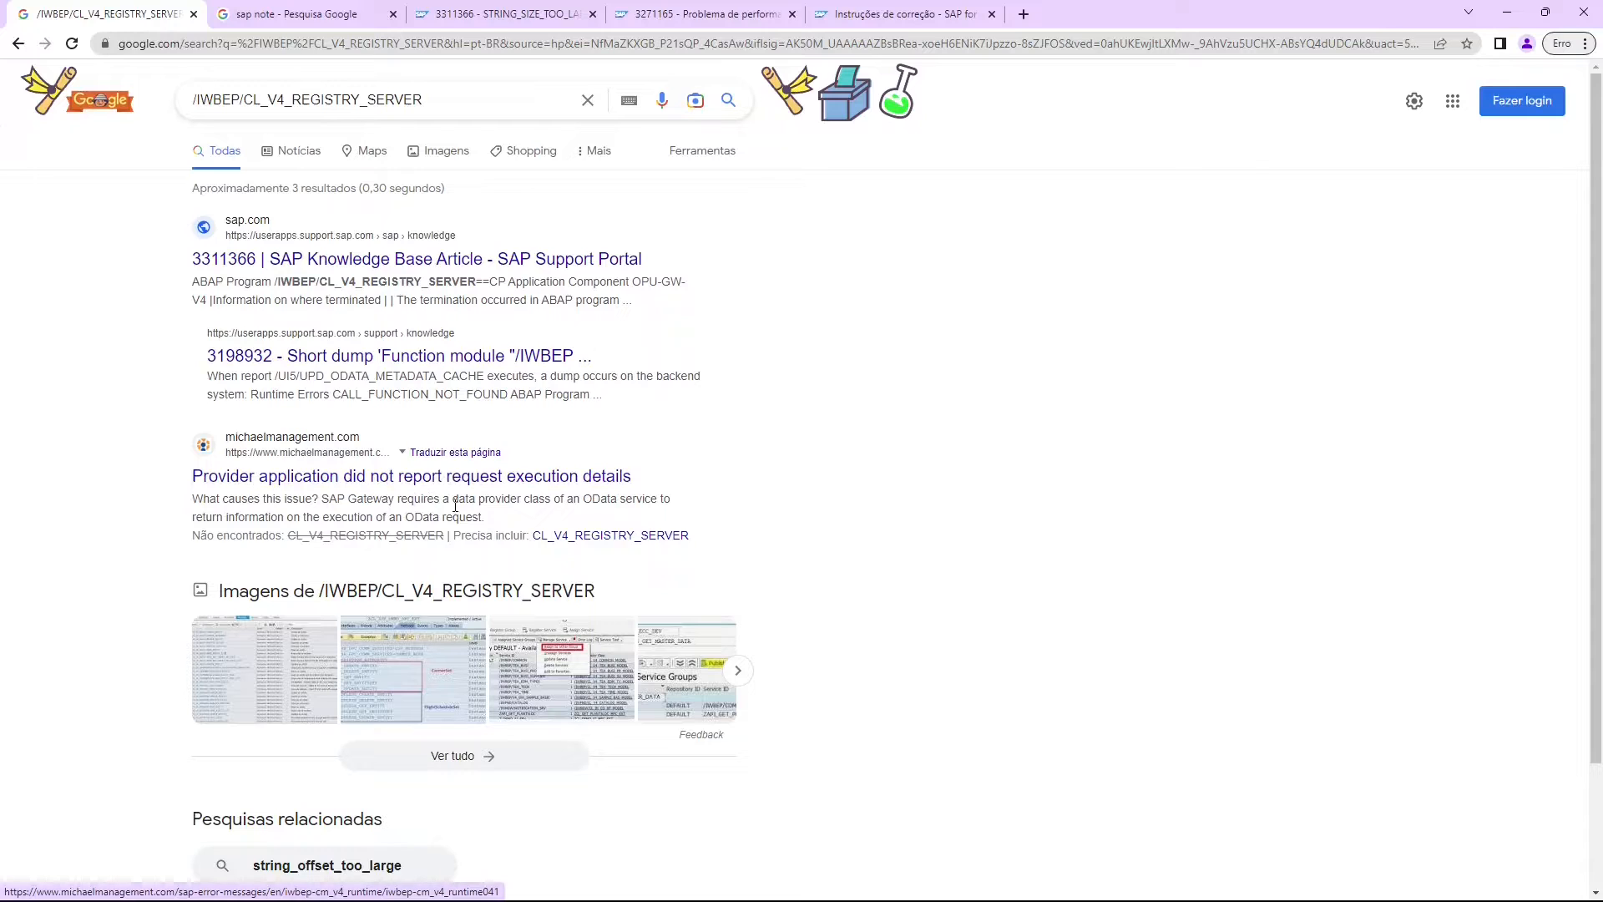
left_click_drag(293, 541, 416, 520)
left_click(467, 559)
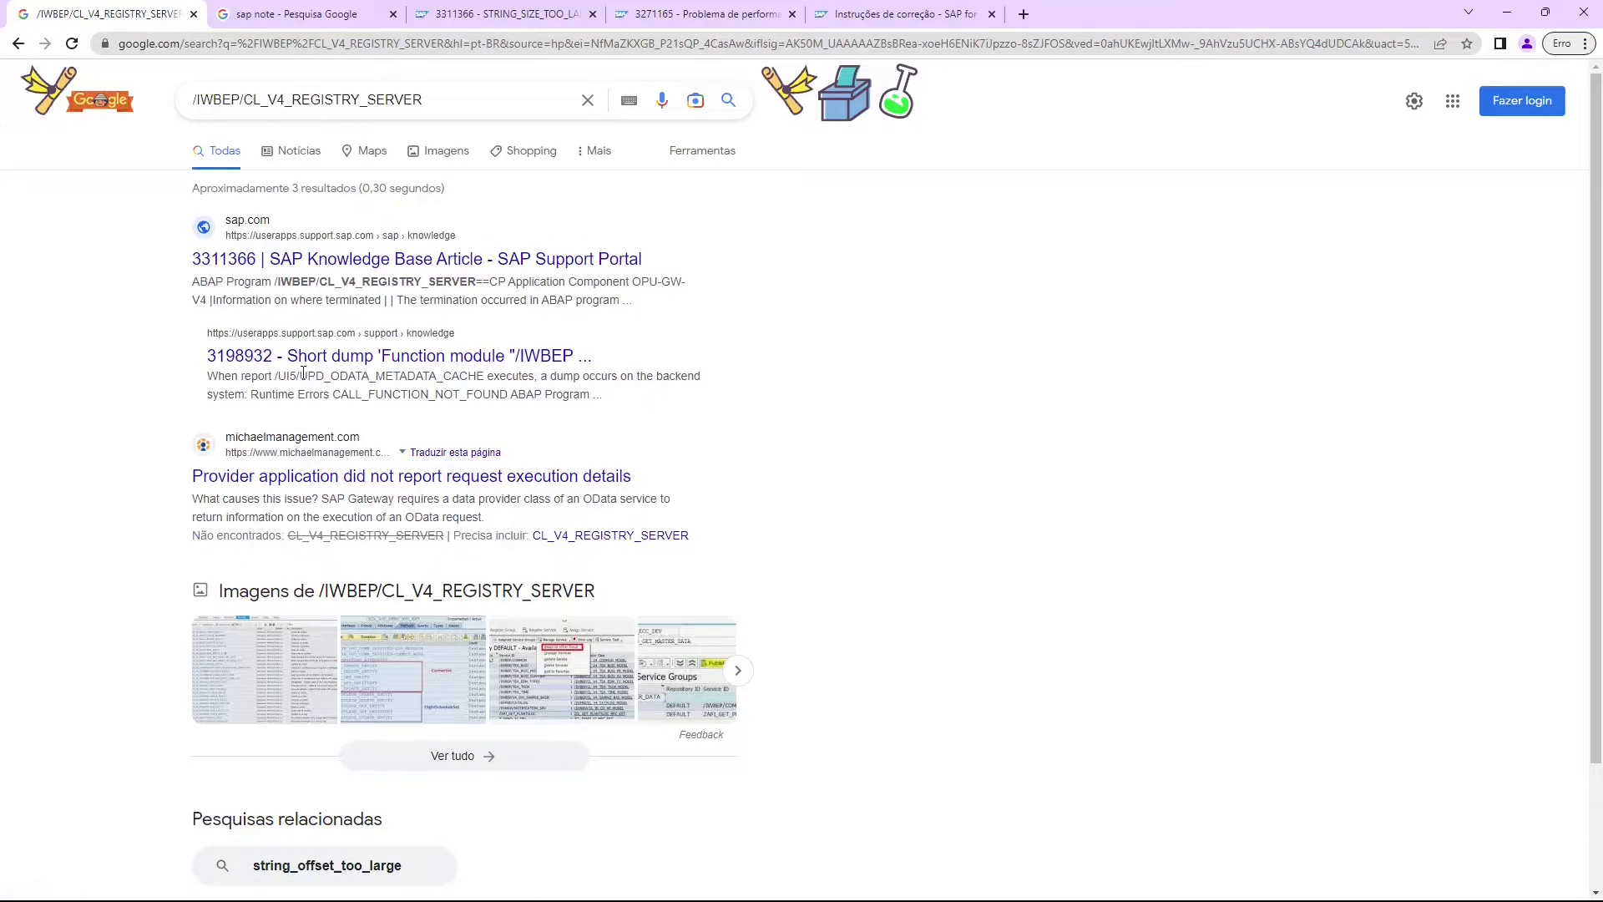
left_click_drag(179, 241, 855, 429)
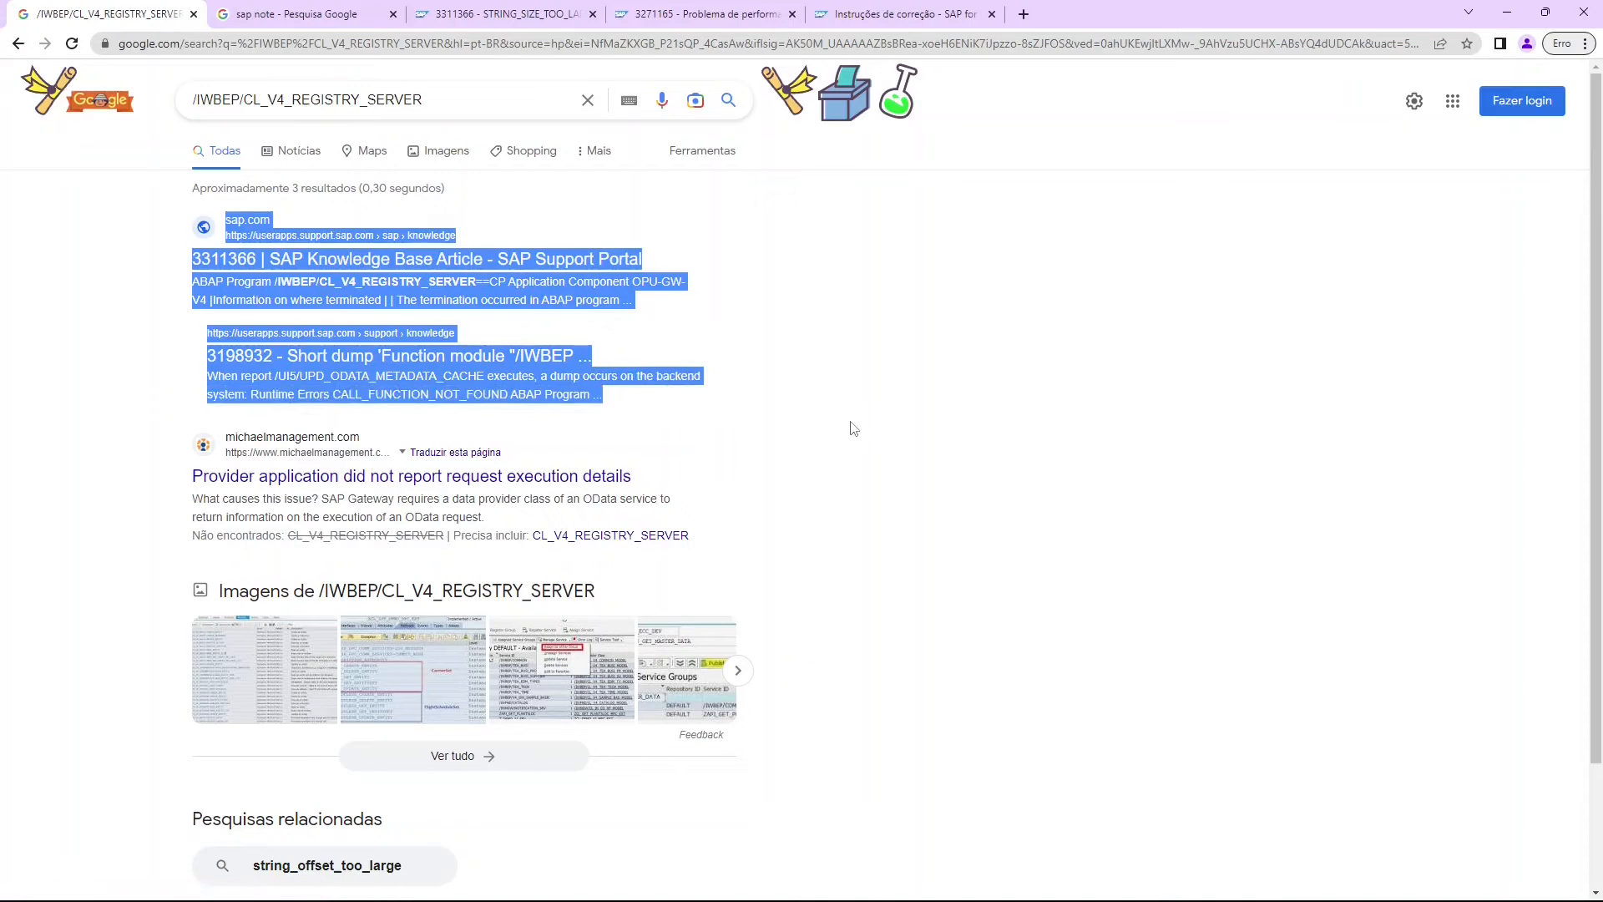
left_click(869, 430)
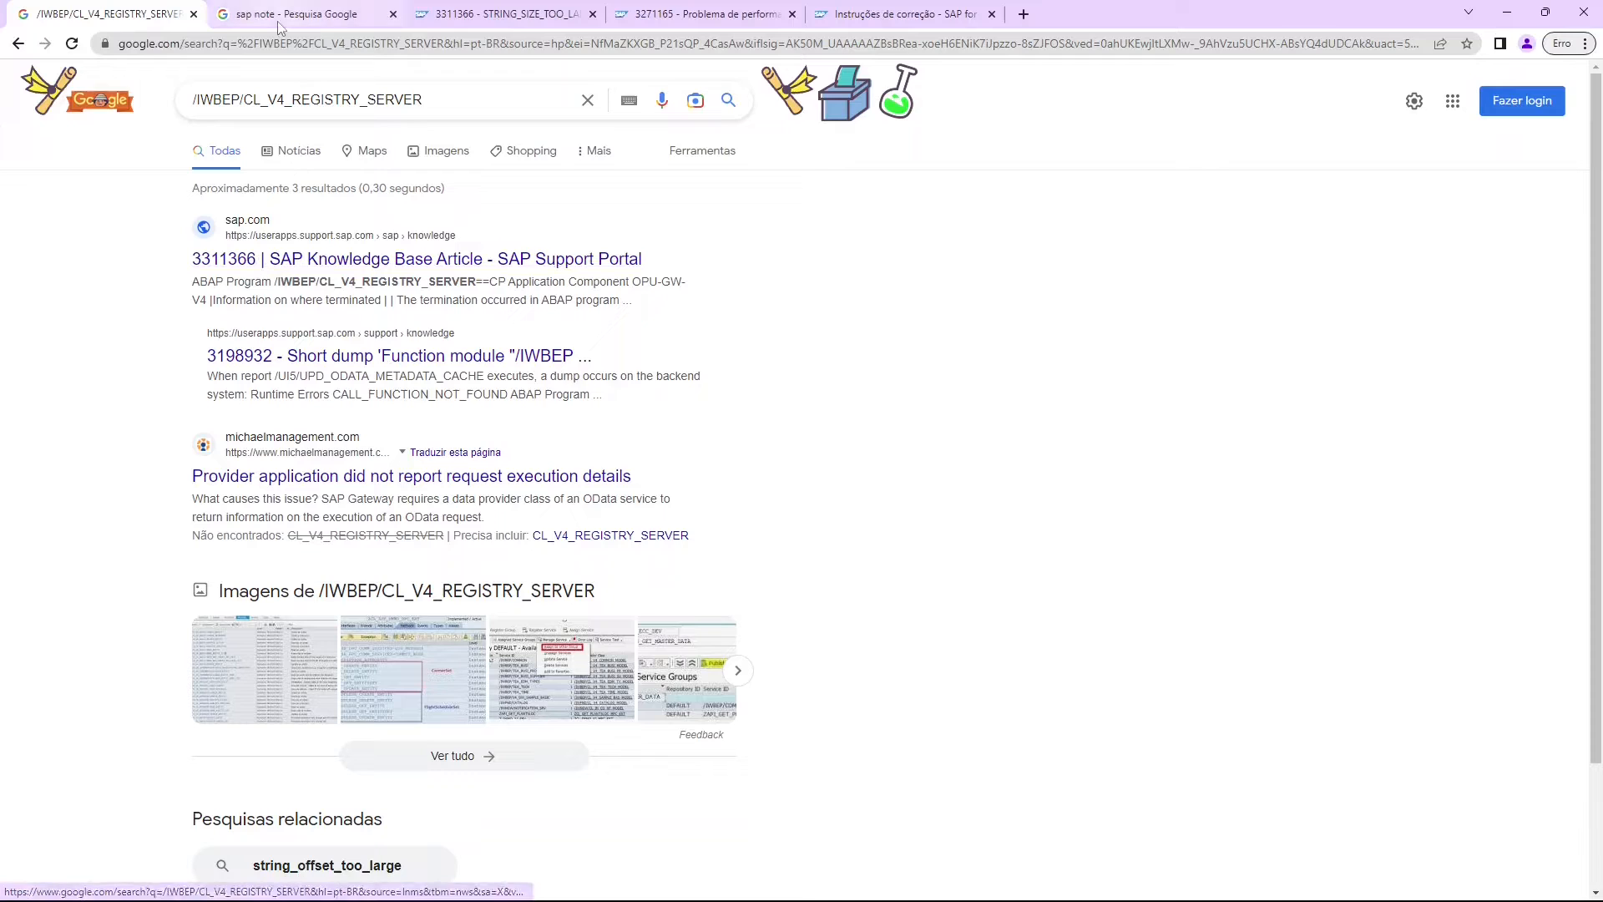
View SAP Knowledge Base Article 3311366 and highlight its title about STRING_SIZE_TOO_LARGE.
left_click(479, 13)
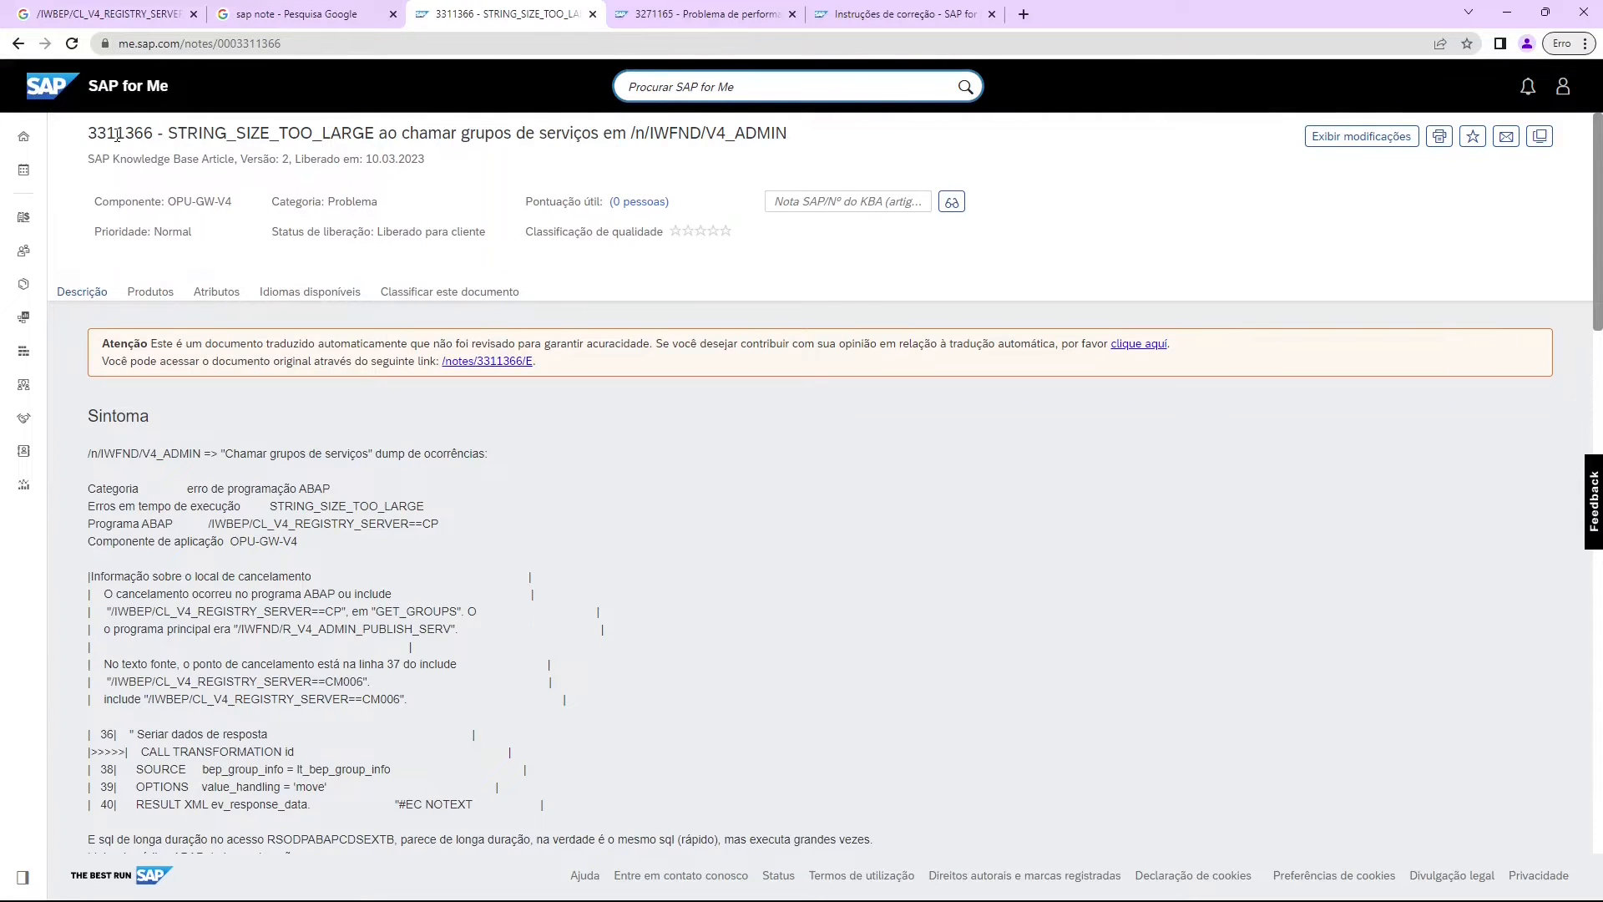
left_click_drag(88, 139, 772, 126)
left_click(793, 122)
Run a fresh Google search for "sap note", open SAP Support Portal Home and activate its keyword or note number search.
left_click(284, 14)
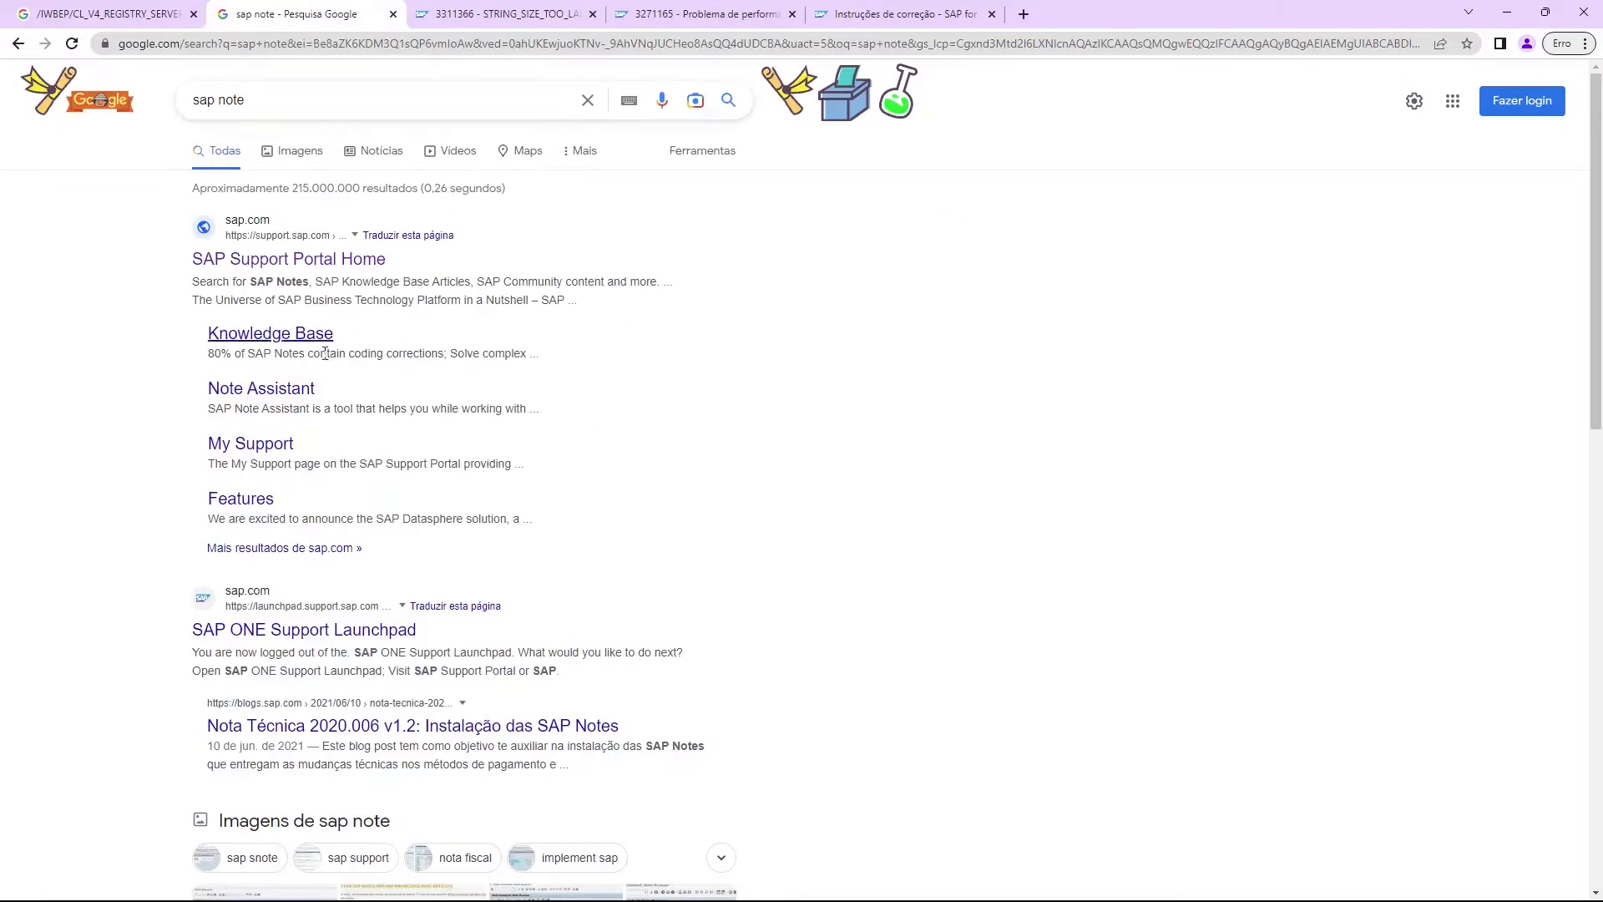
triple_click(236, 102)
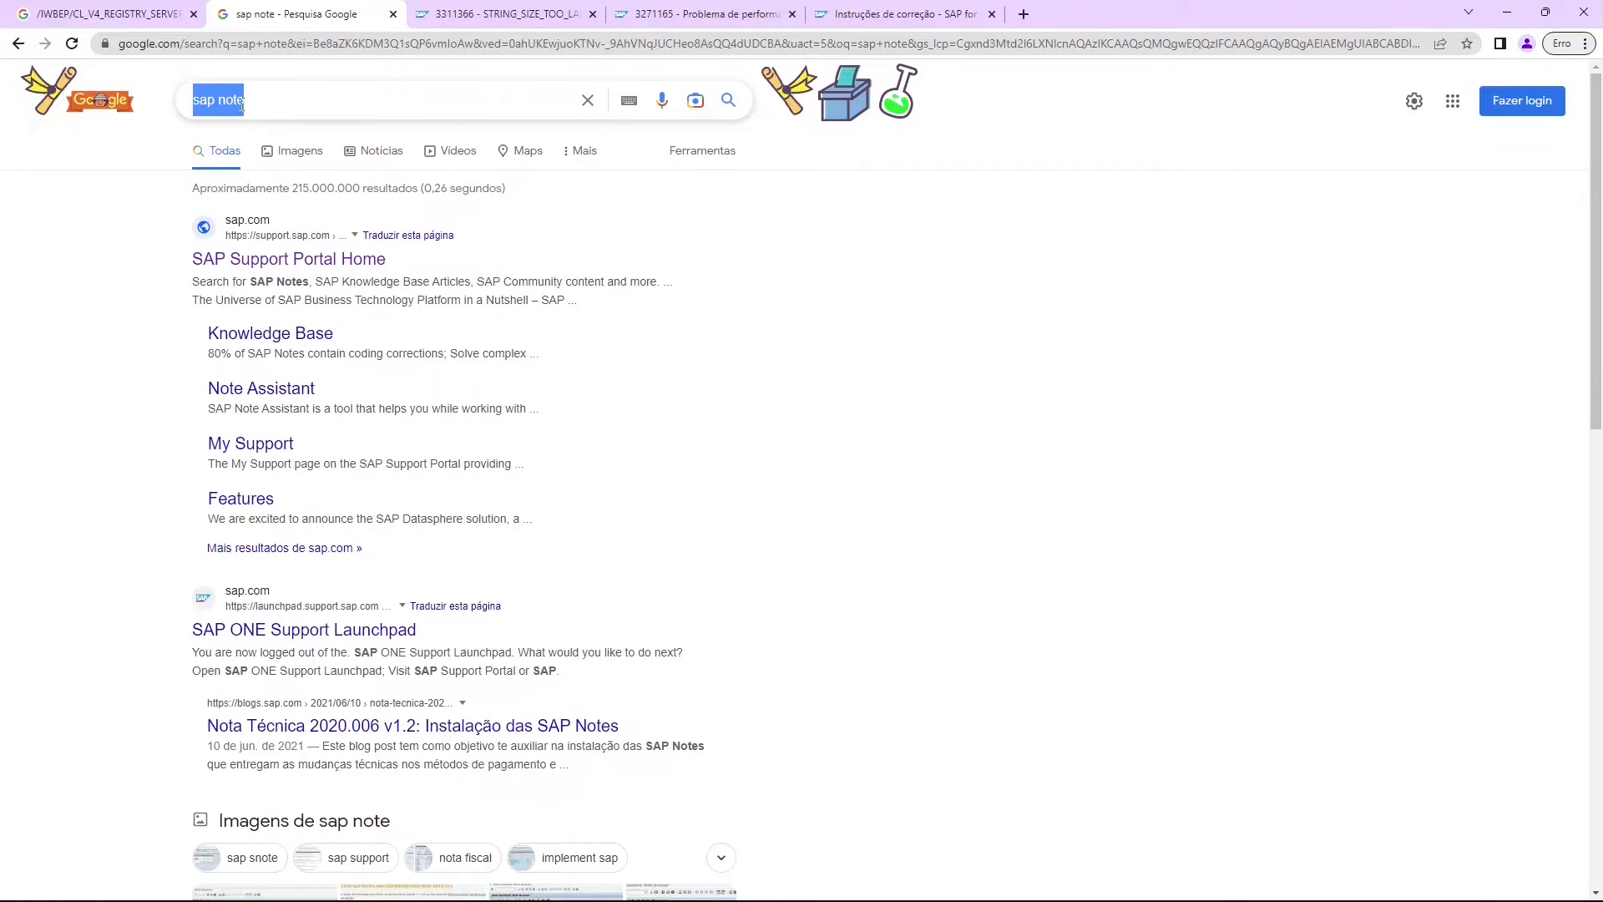
key("BackSpace")
left_click(82, 101)
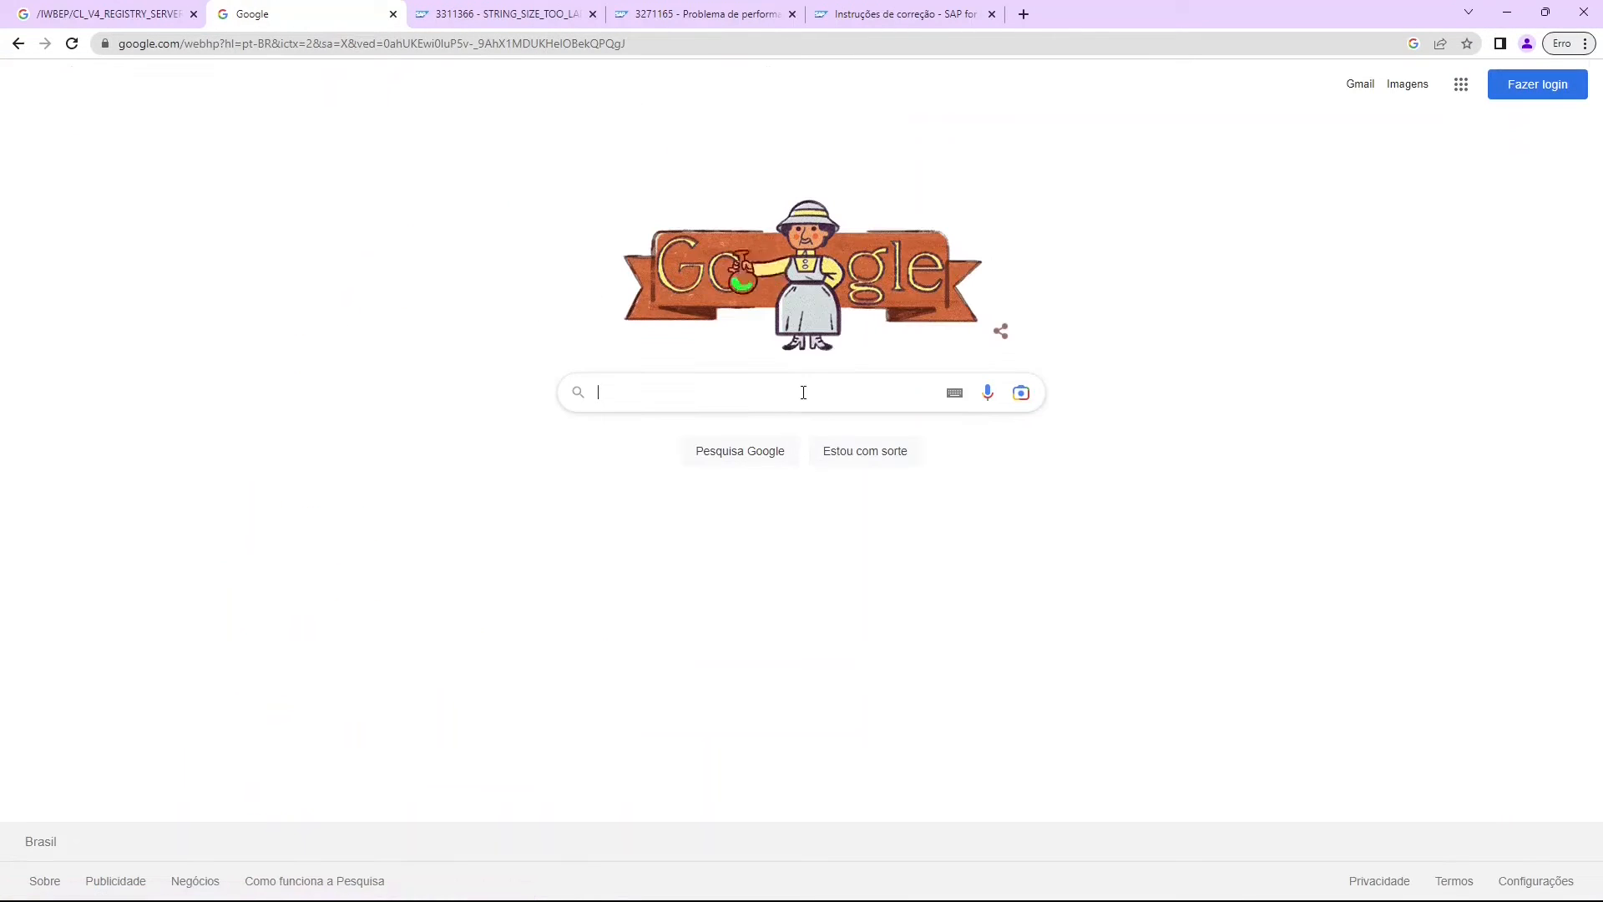
type("sap note")
key("Return")
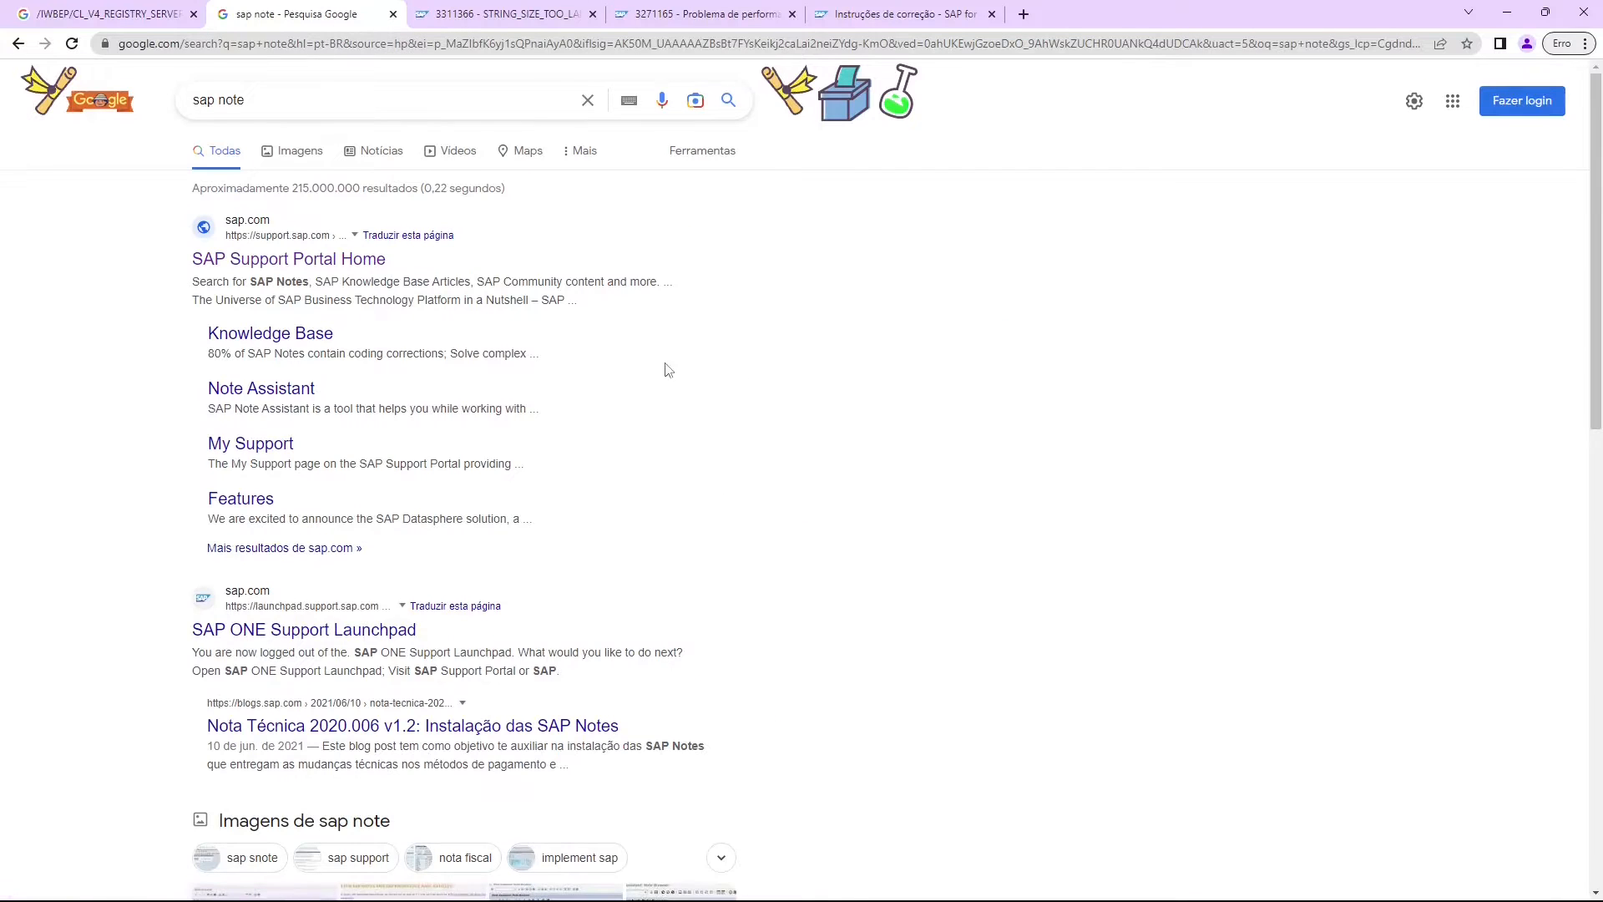
left_click(259, 266)
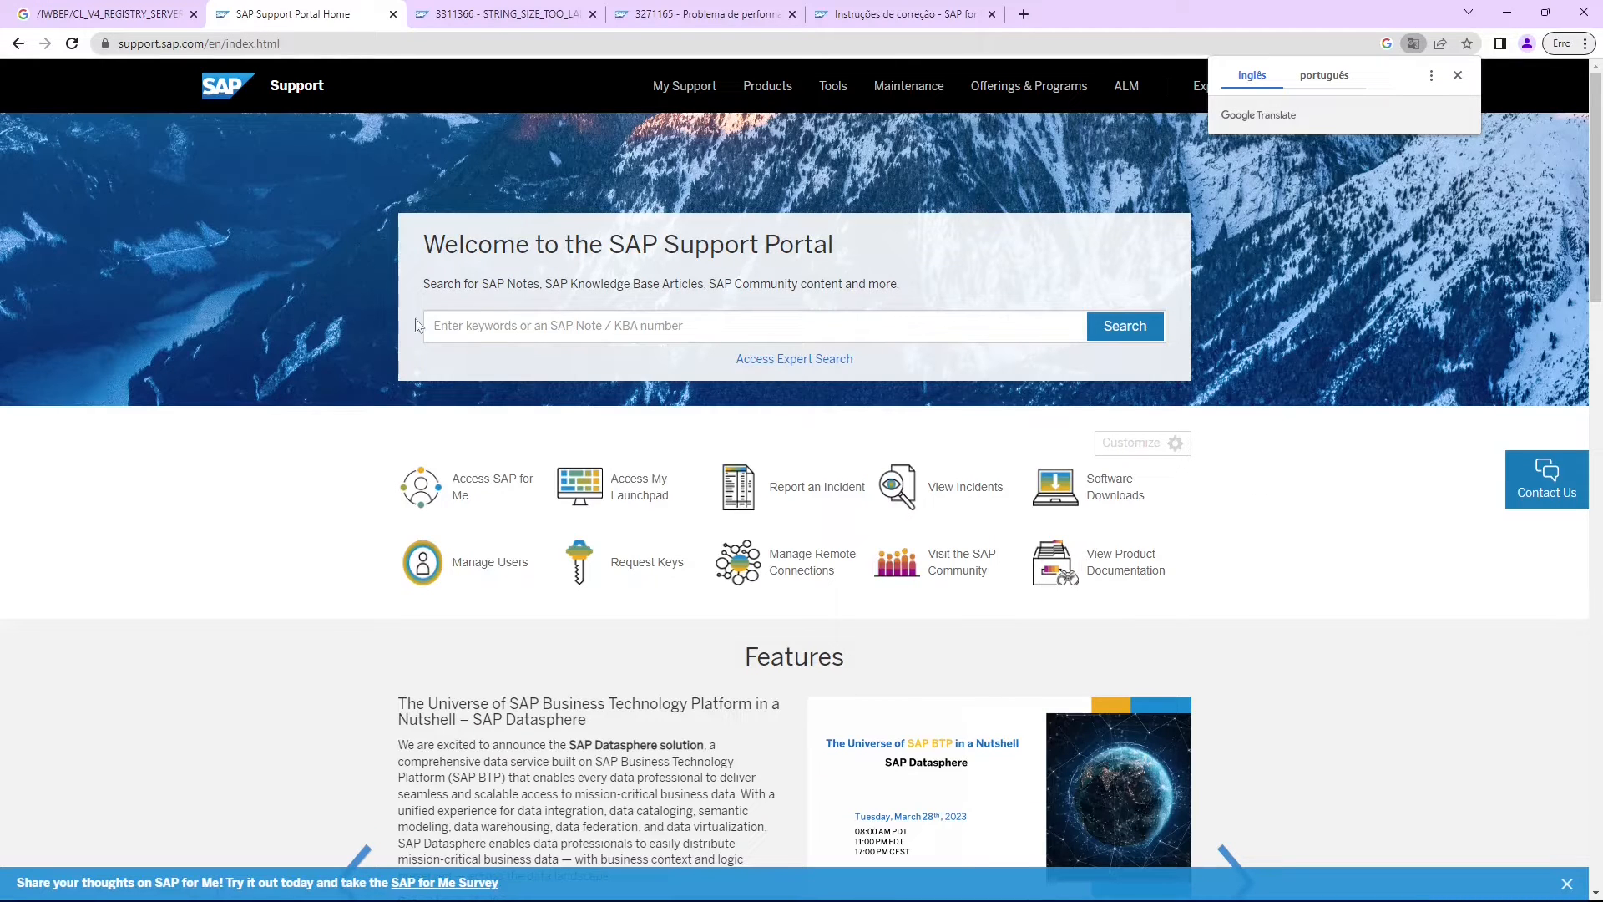
left_click(472, 327)
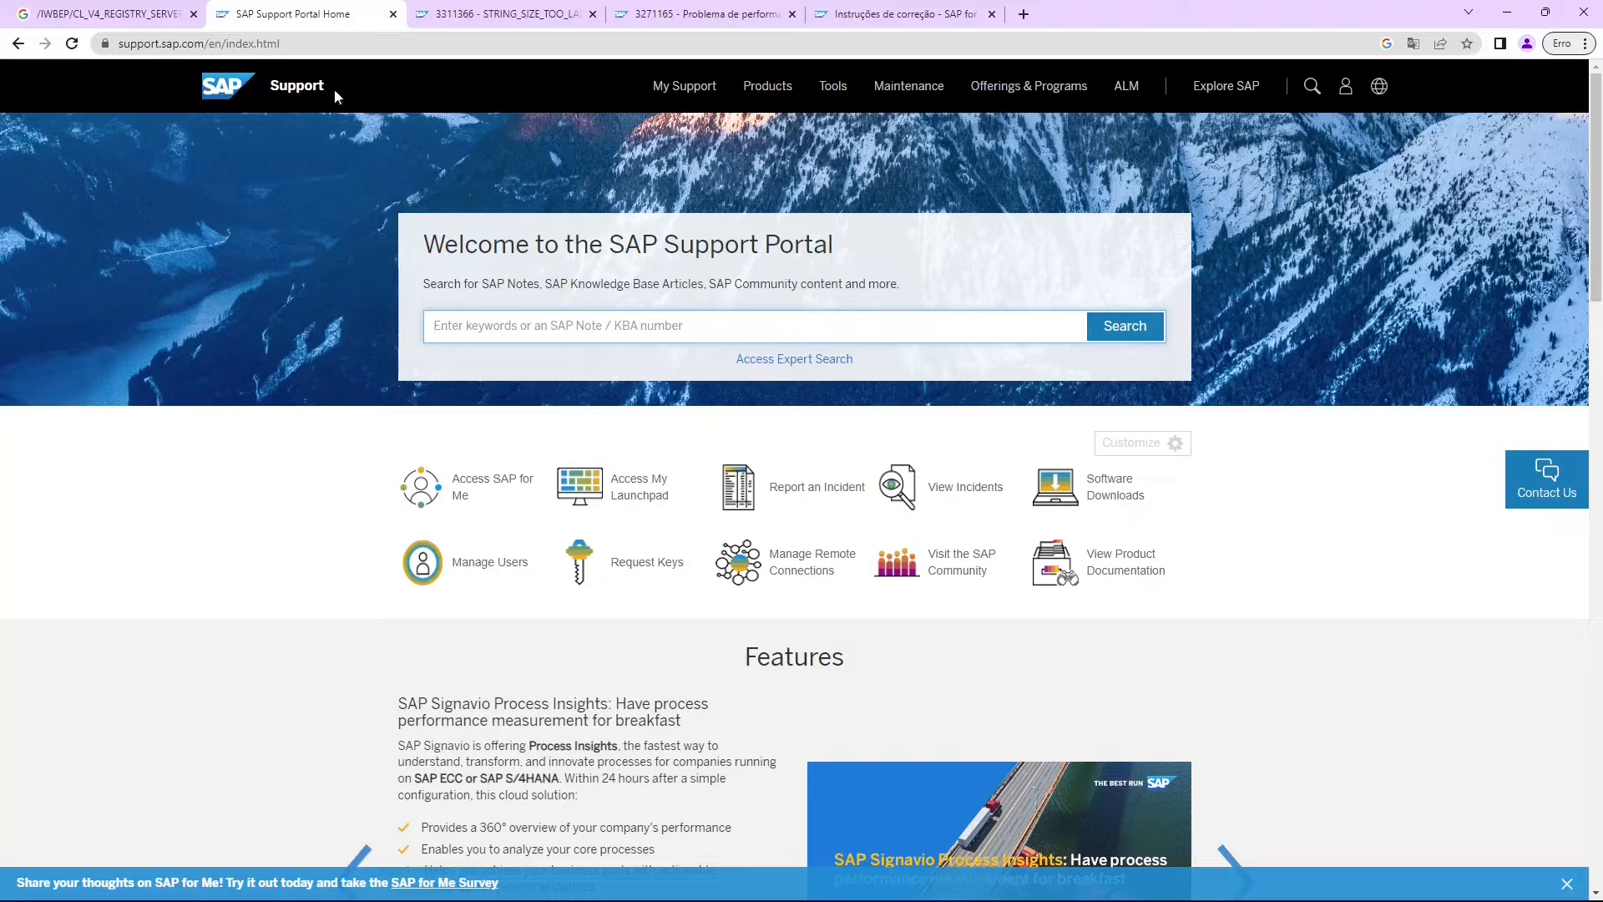
Revisit the Google results for the class name, then return to the SAP Support Portal's note search.
left_click(108, 14)
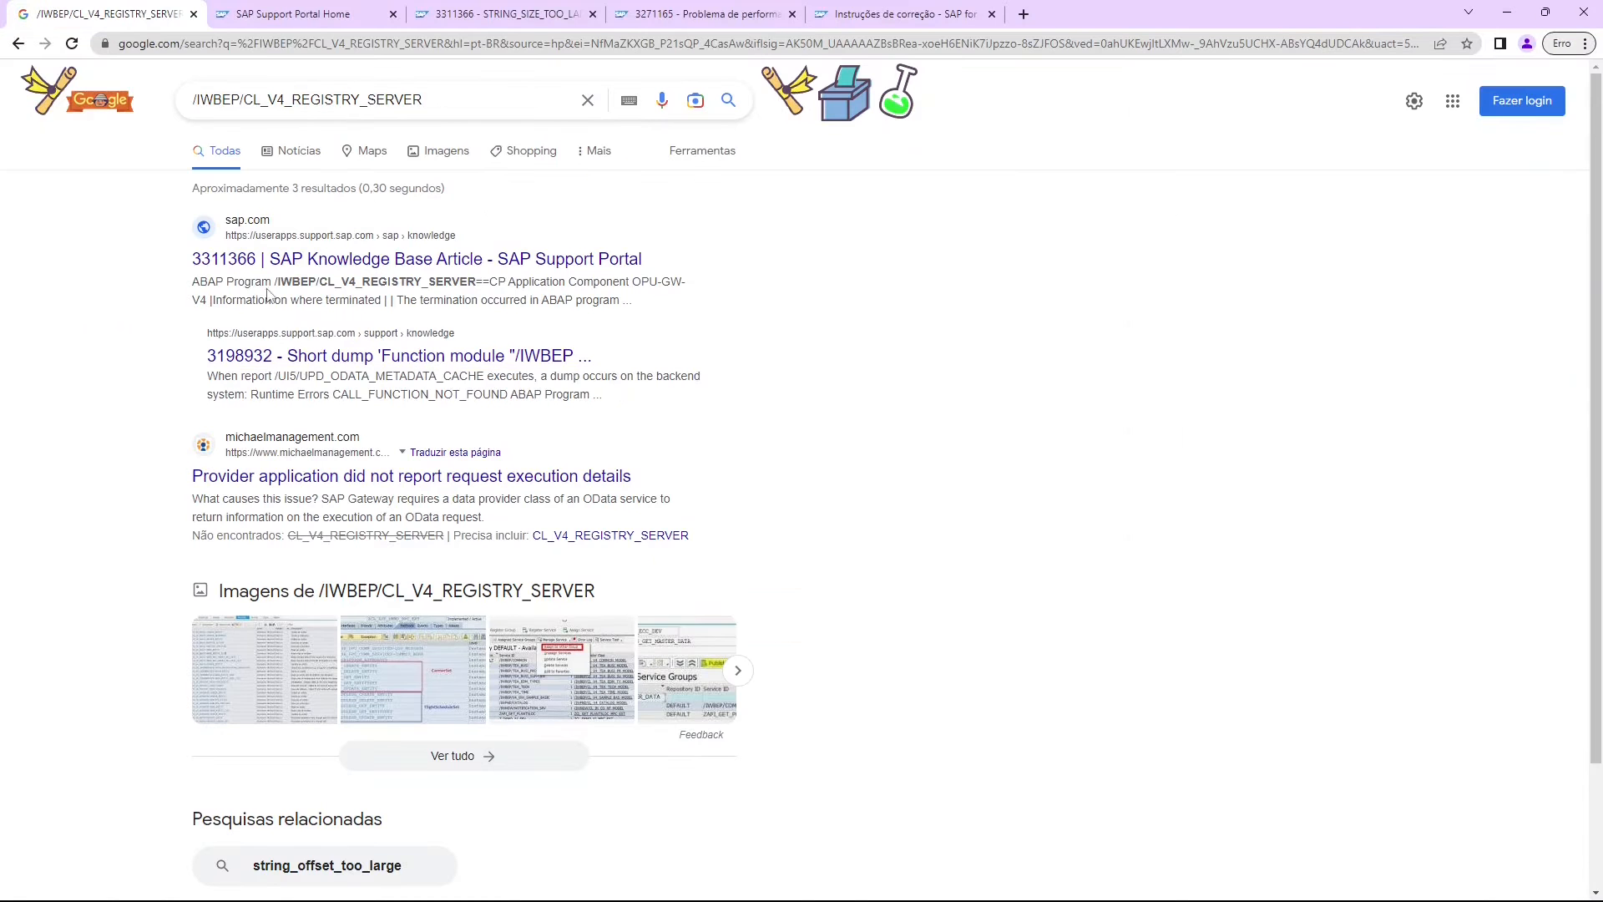
left_click(486, 17)
left_click(278, 16)
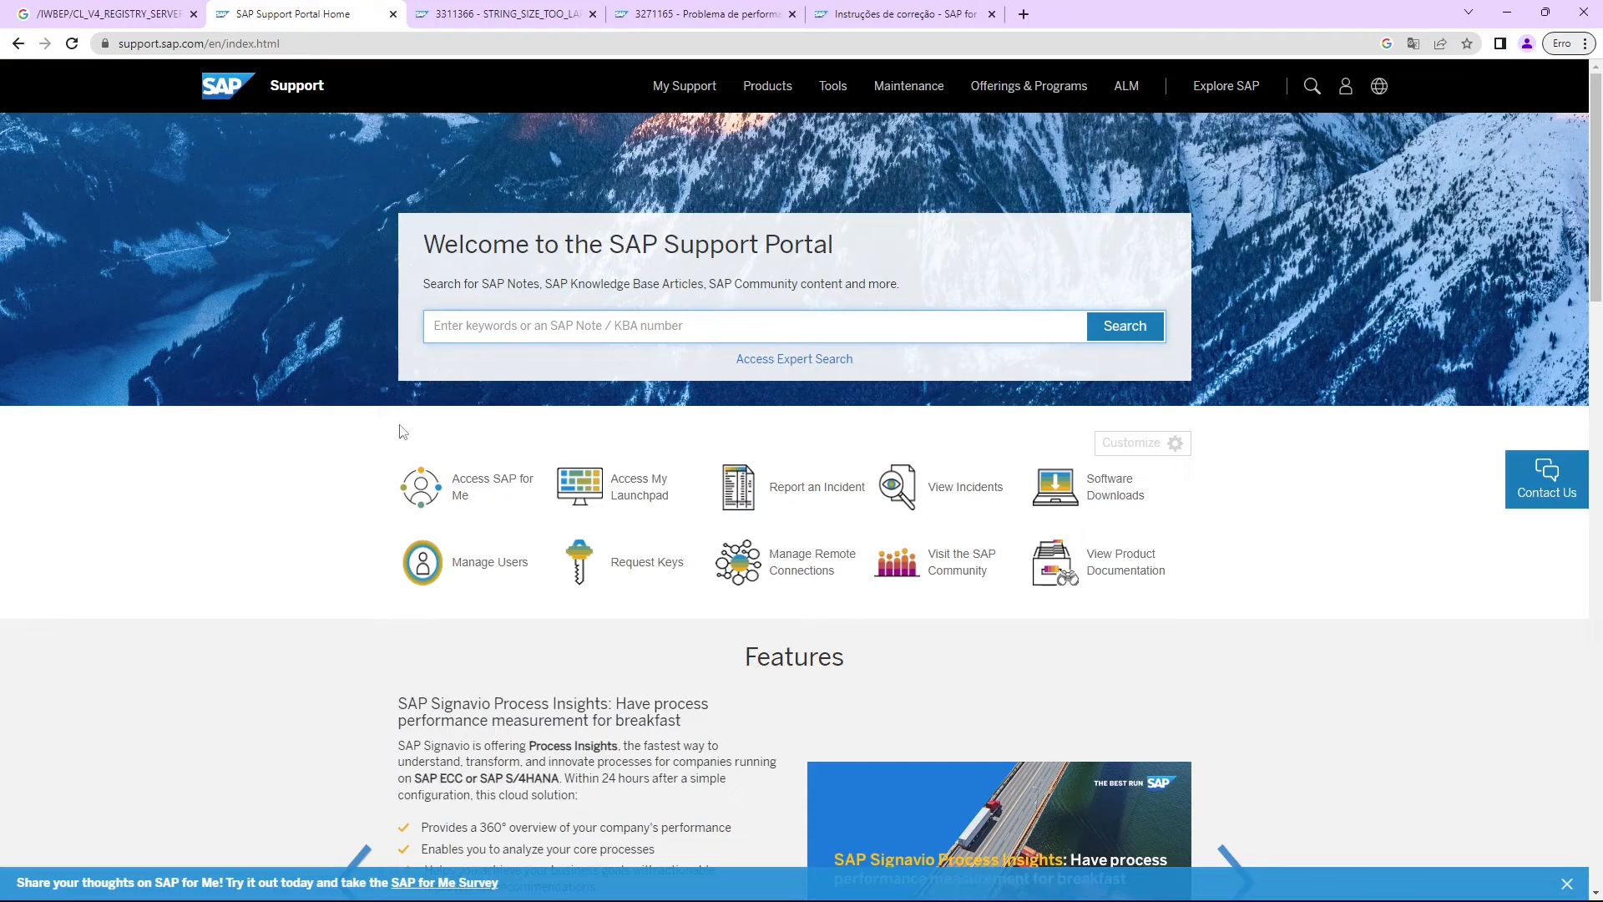
left_click(482, 318)
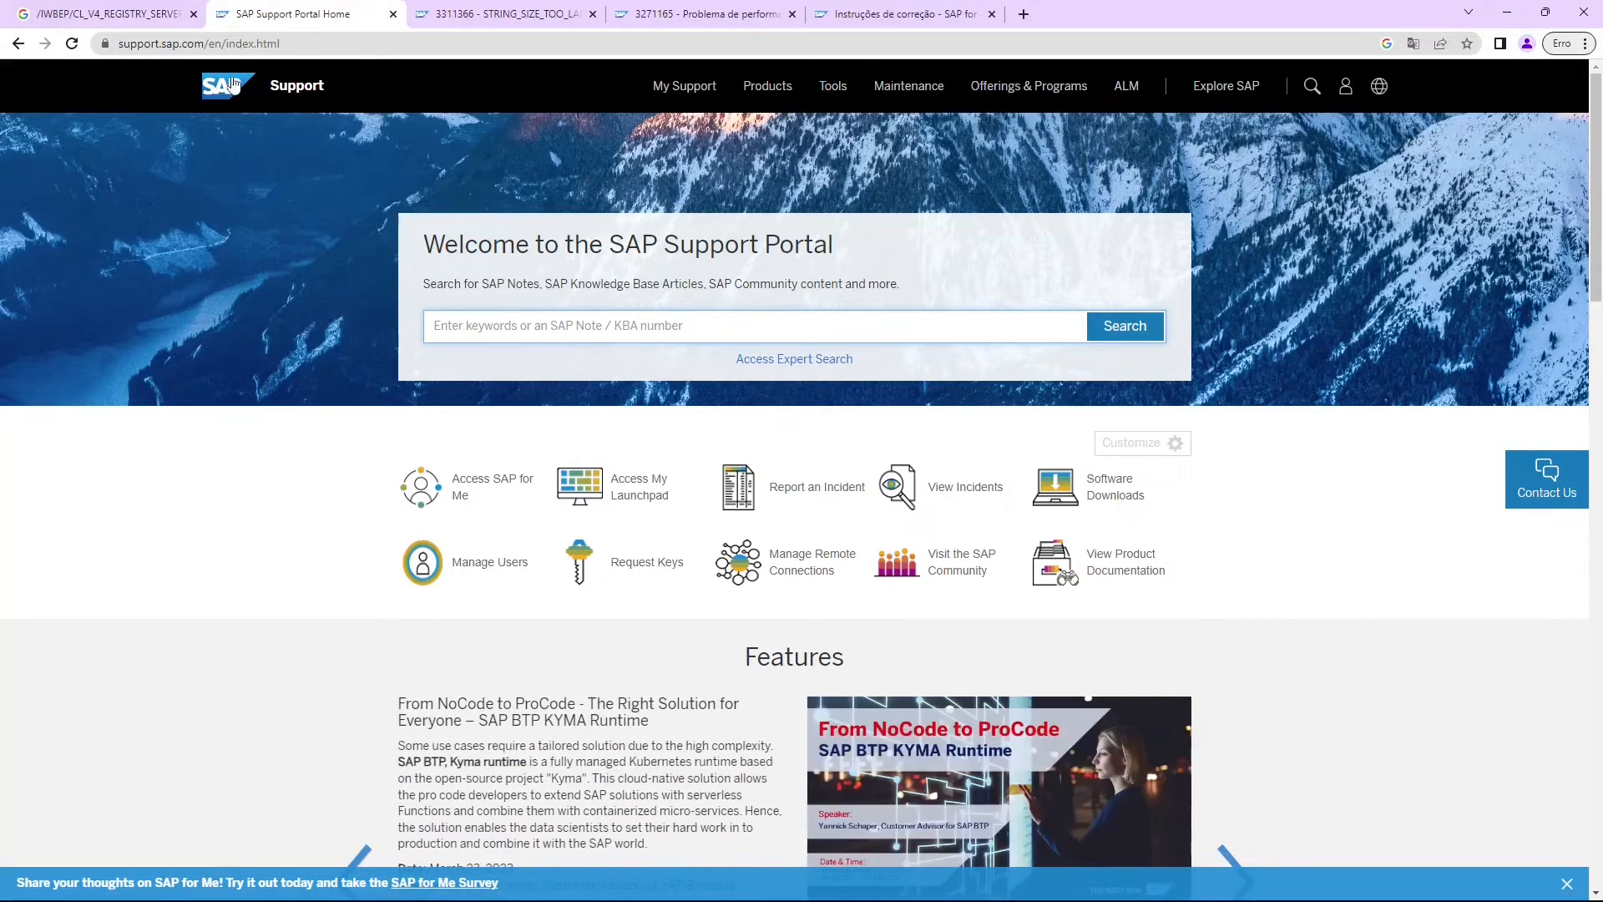
Return to article 3311366 and bring up the Roteiro.txt outline in Notepad++ over it.
left_click(546, 20)
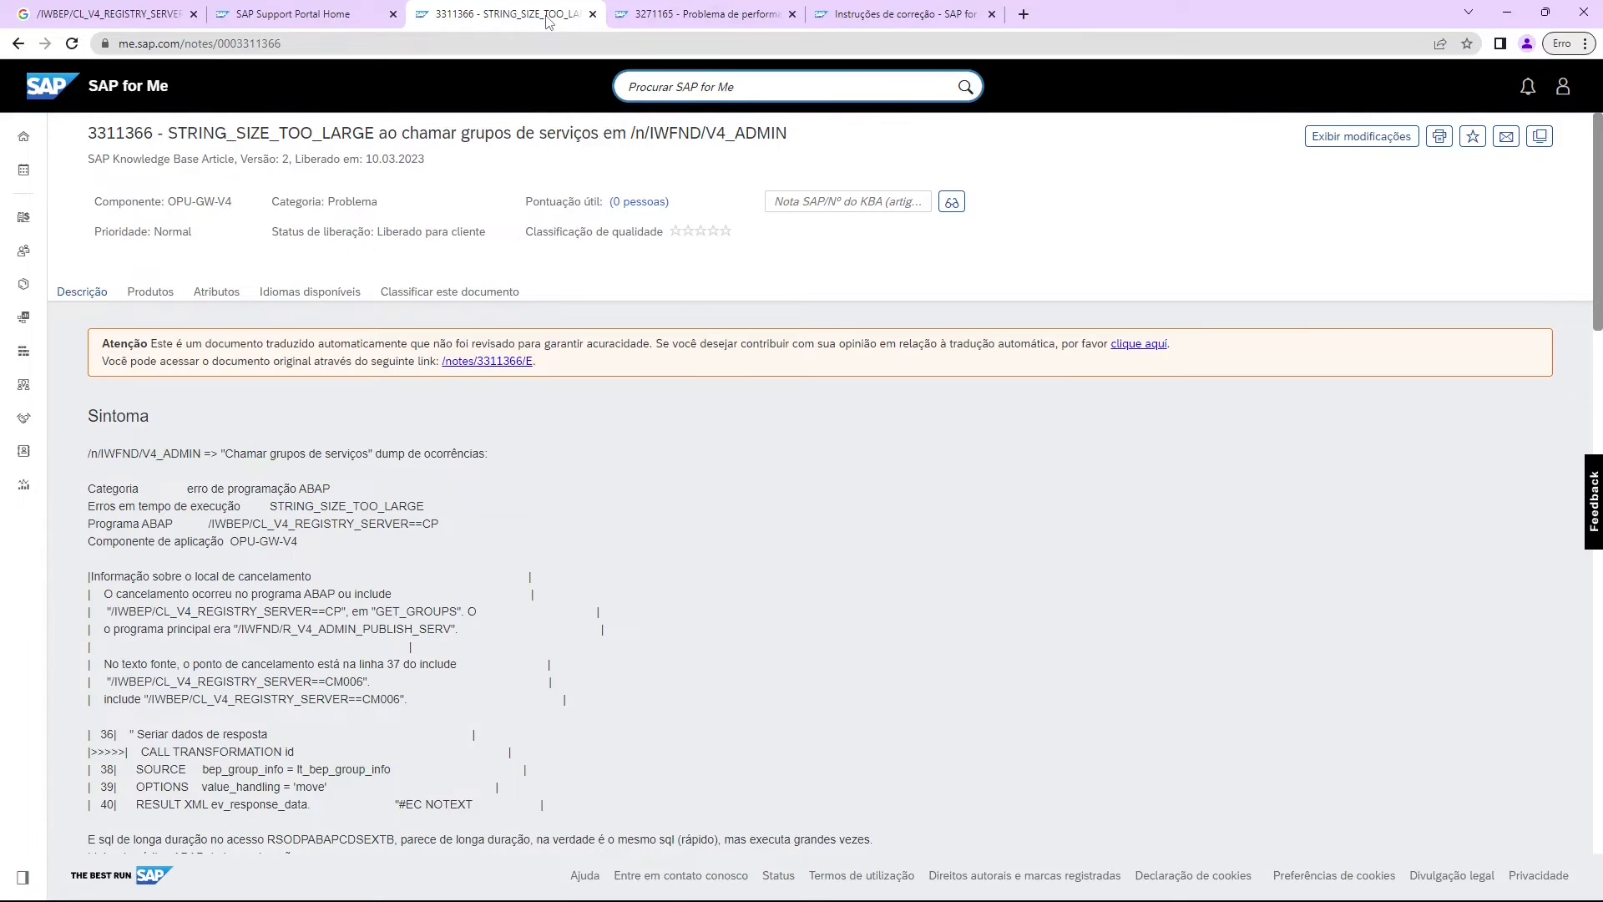
key("alt+Tab")
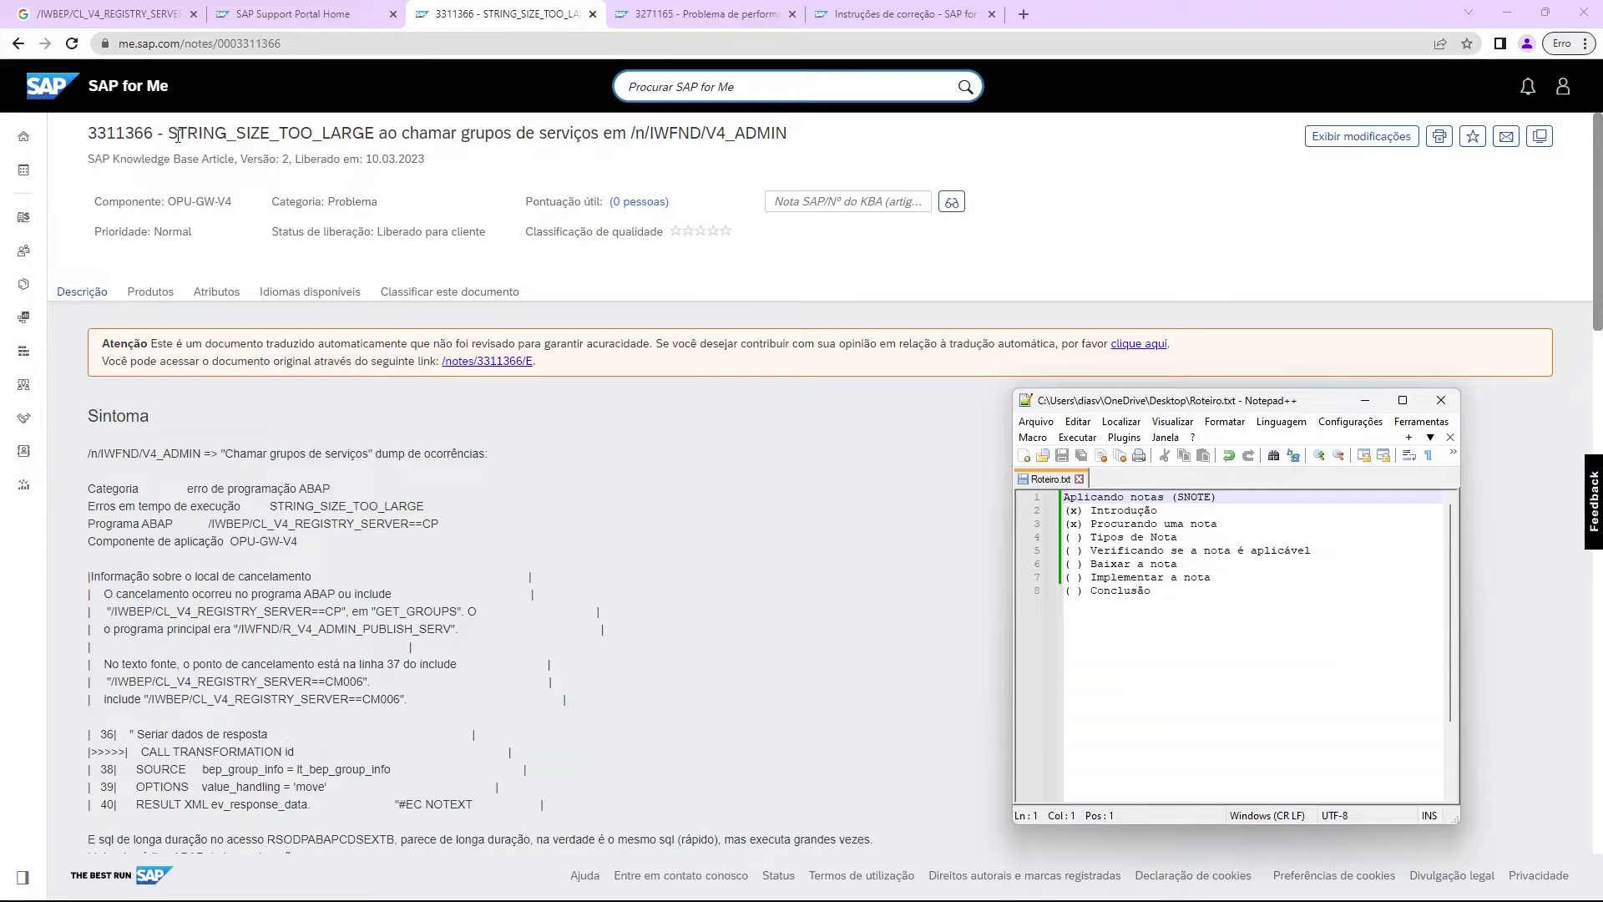
Compare the document types of SAP Note 3271165 and Knowledge Base Article 3311366, highlighting "SAP Note" in the note's header.
left_click(719, 14)
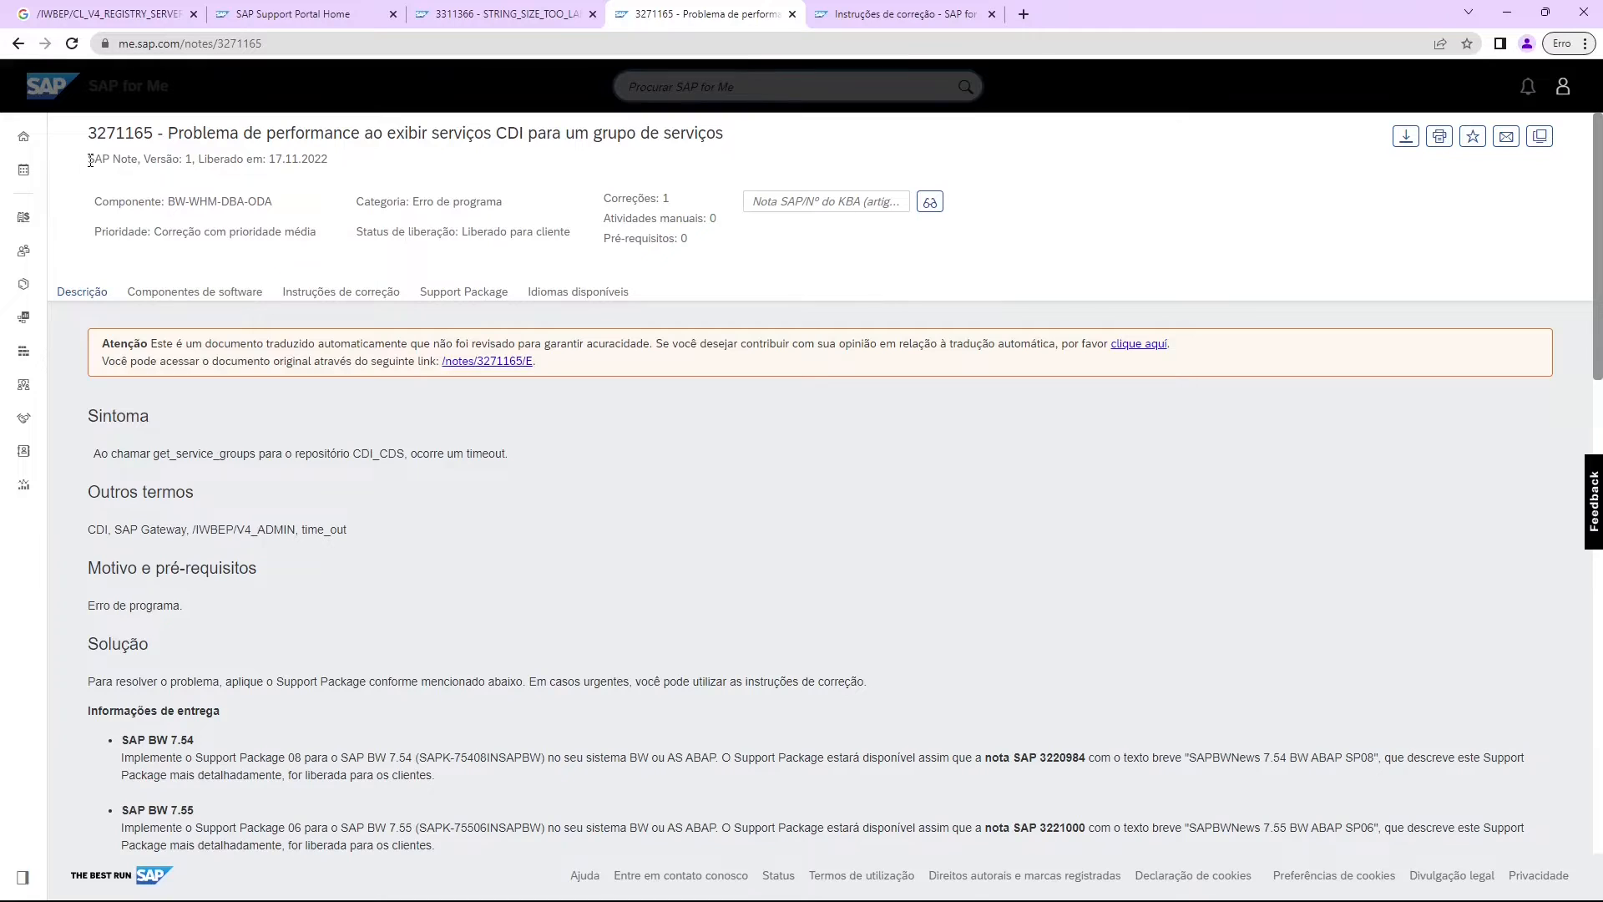
left_click_drag(88, 159, 135, 159)
left_click(509, 25)
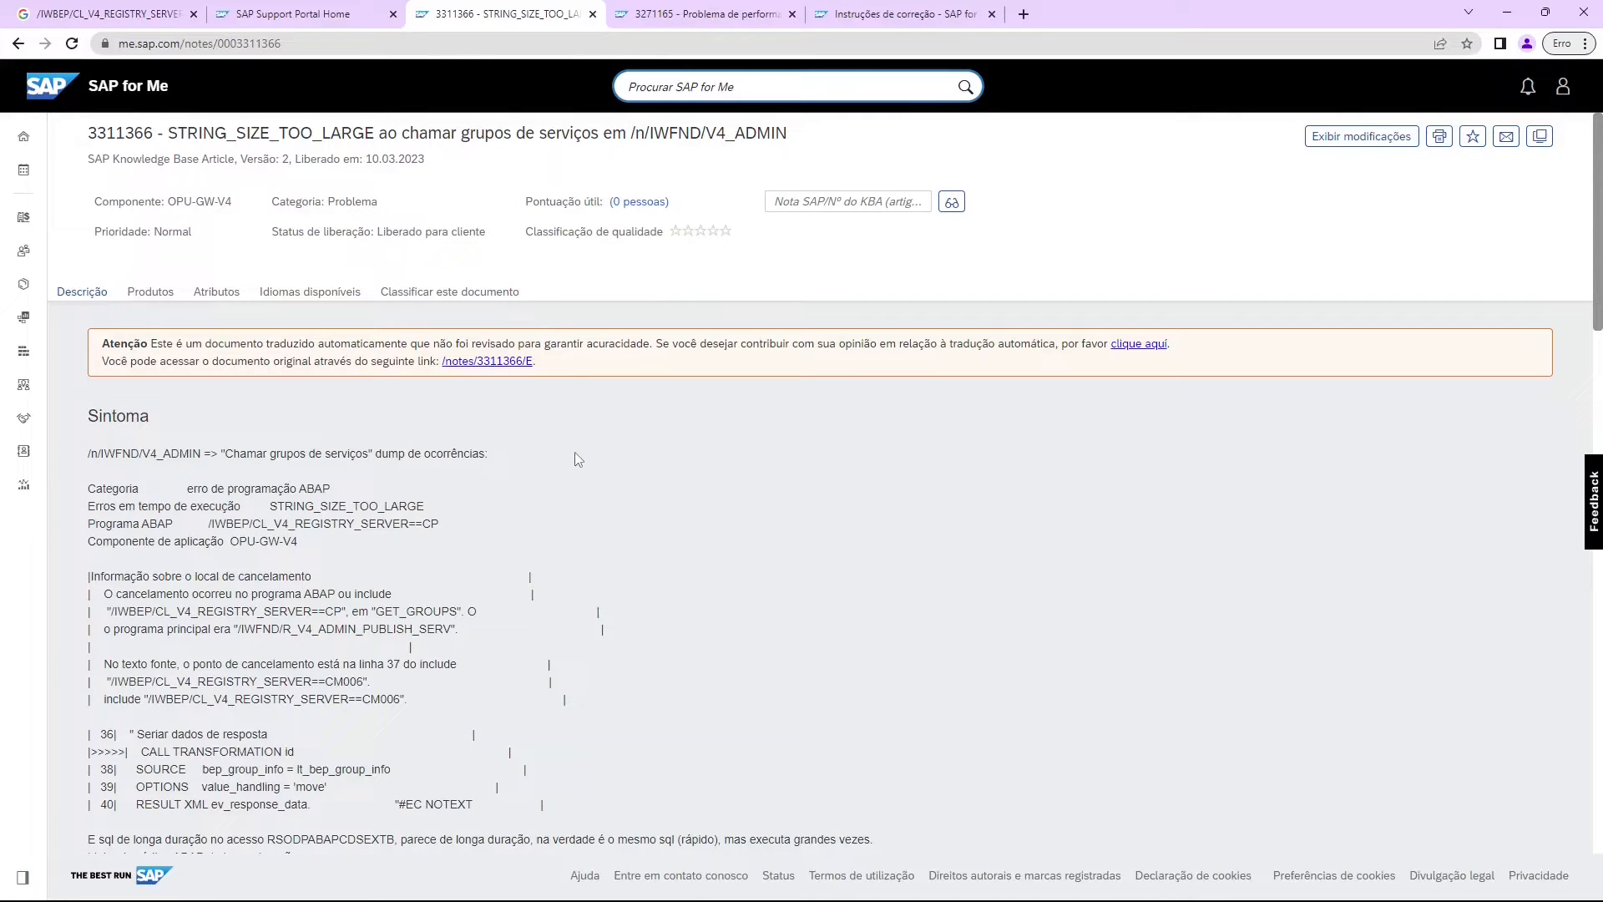
left_click(704, 14)
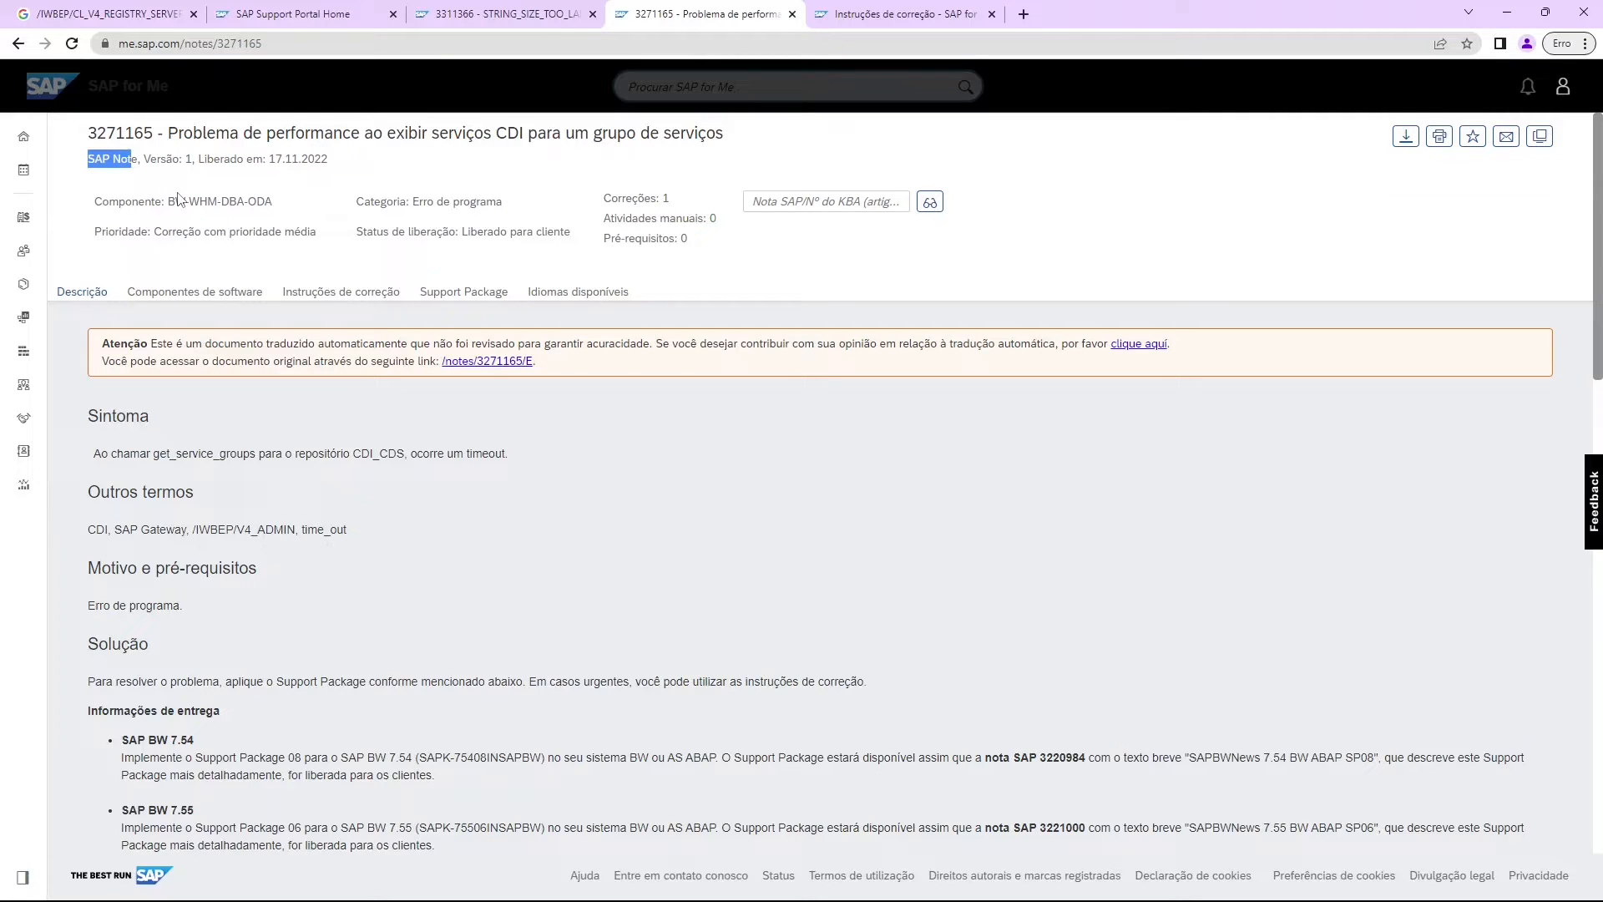
left_click(507, 15)
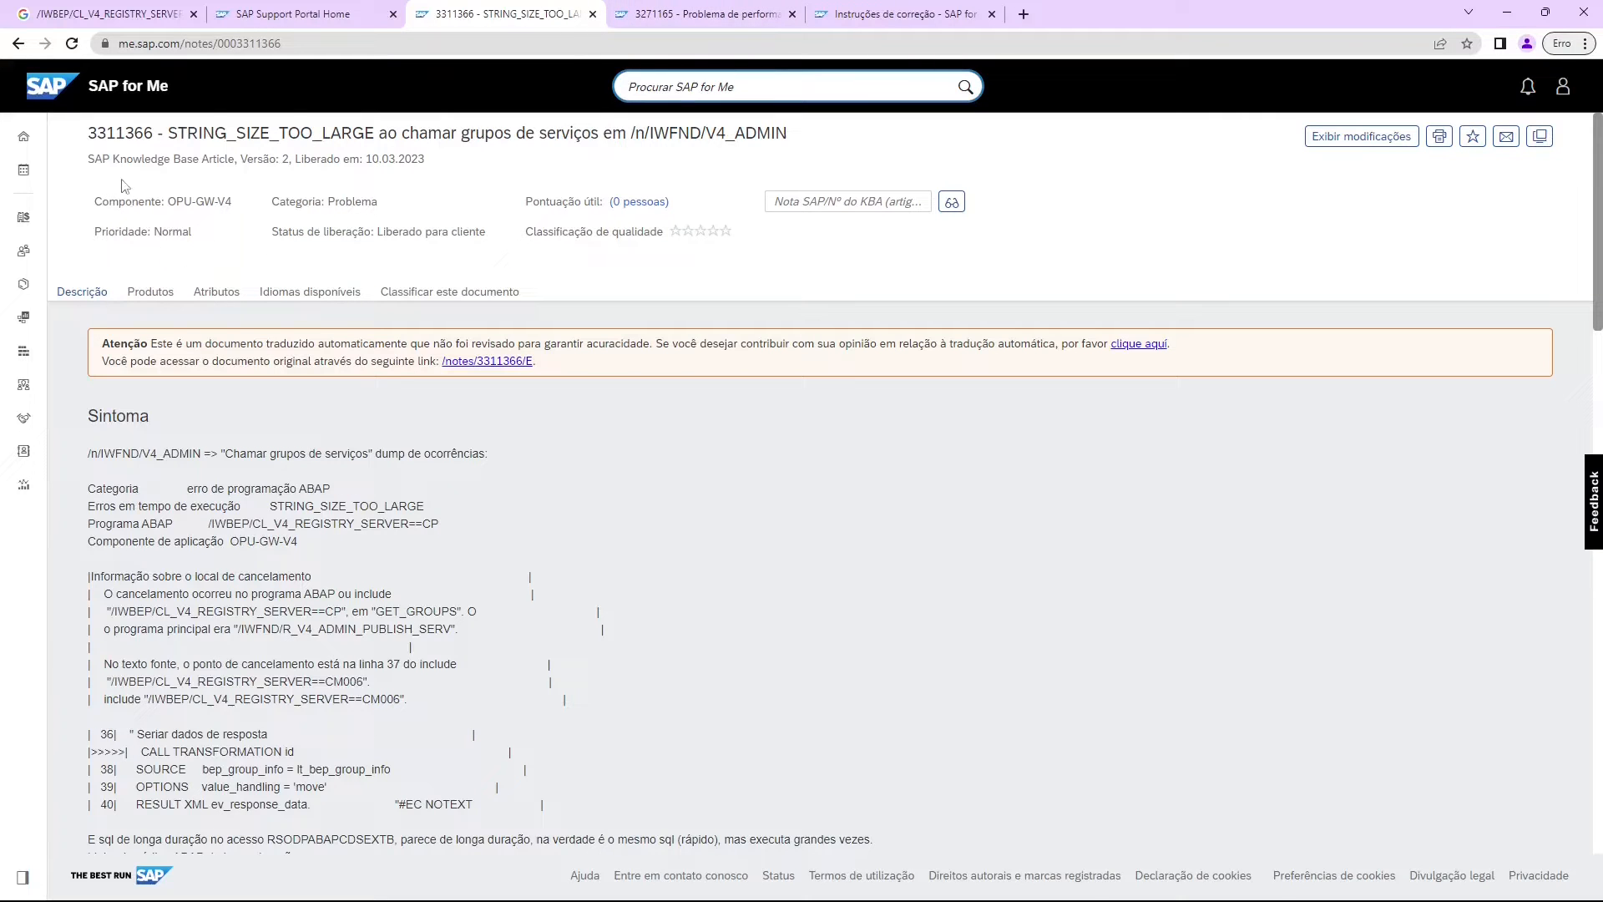
left_click(686, 20)
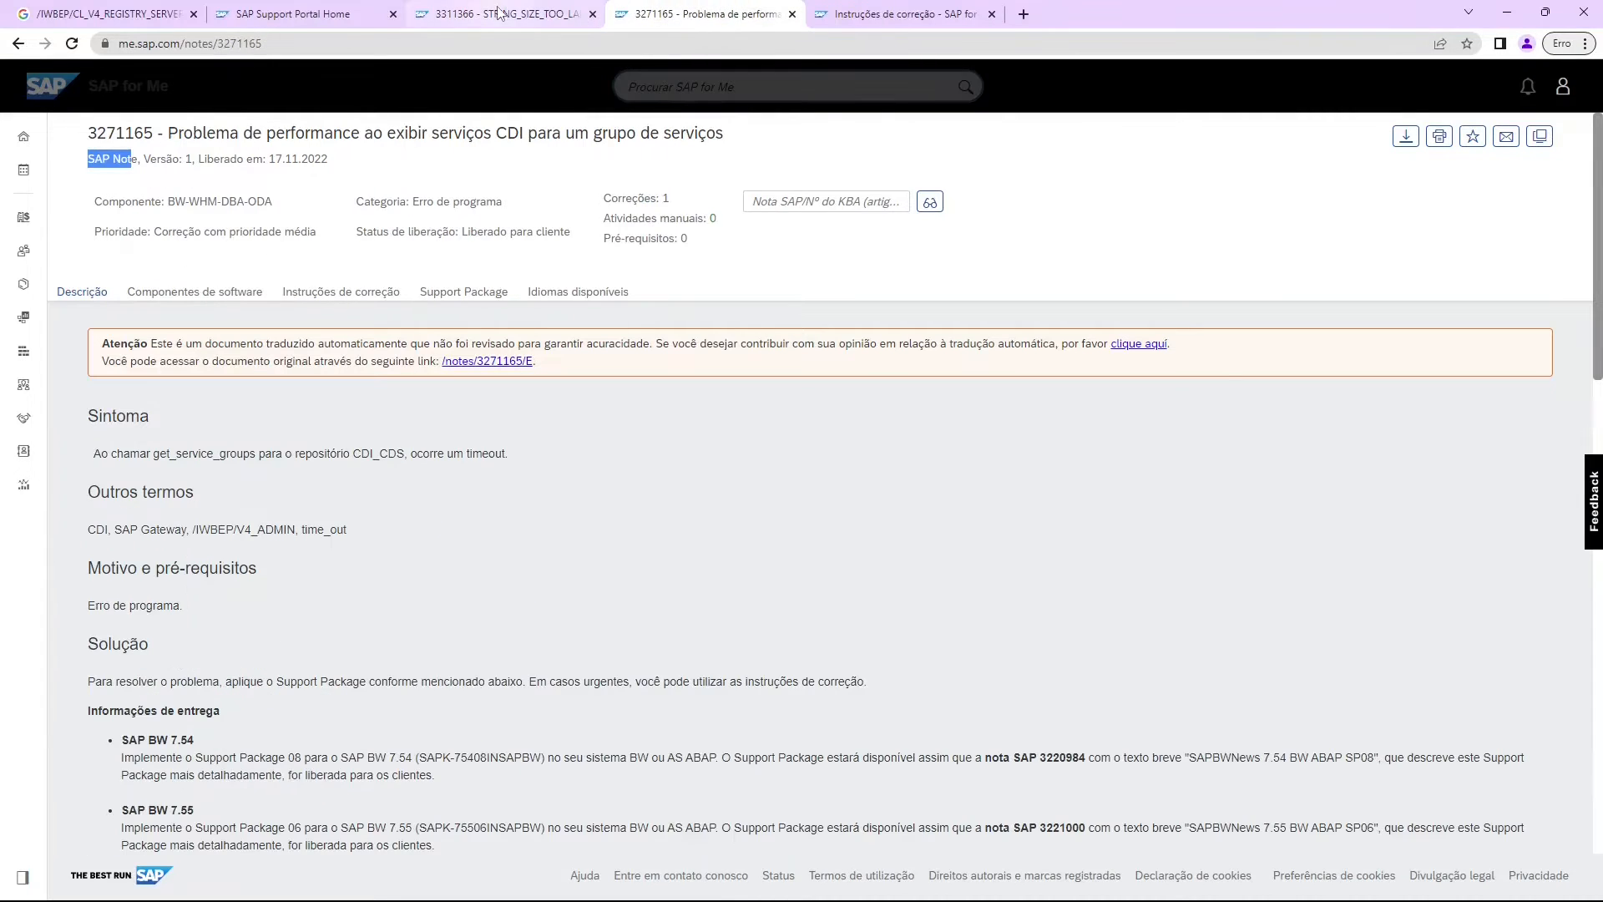
Return to article 3311366 and examine its Sintoma section, highlighting "Chamar grupos de serviços" and the ABAP program name.
left_click(498, 13)
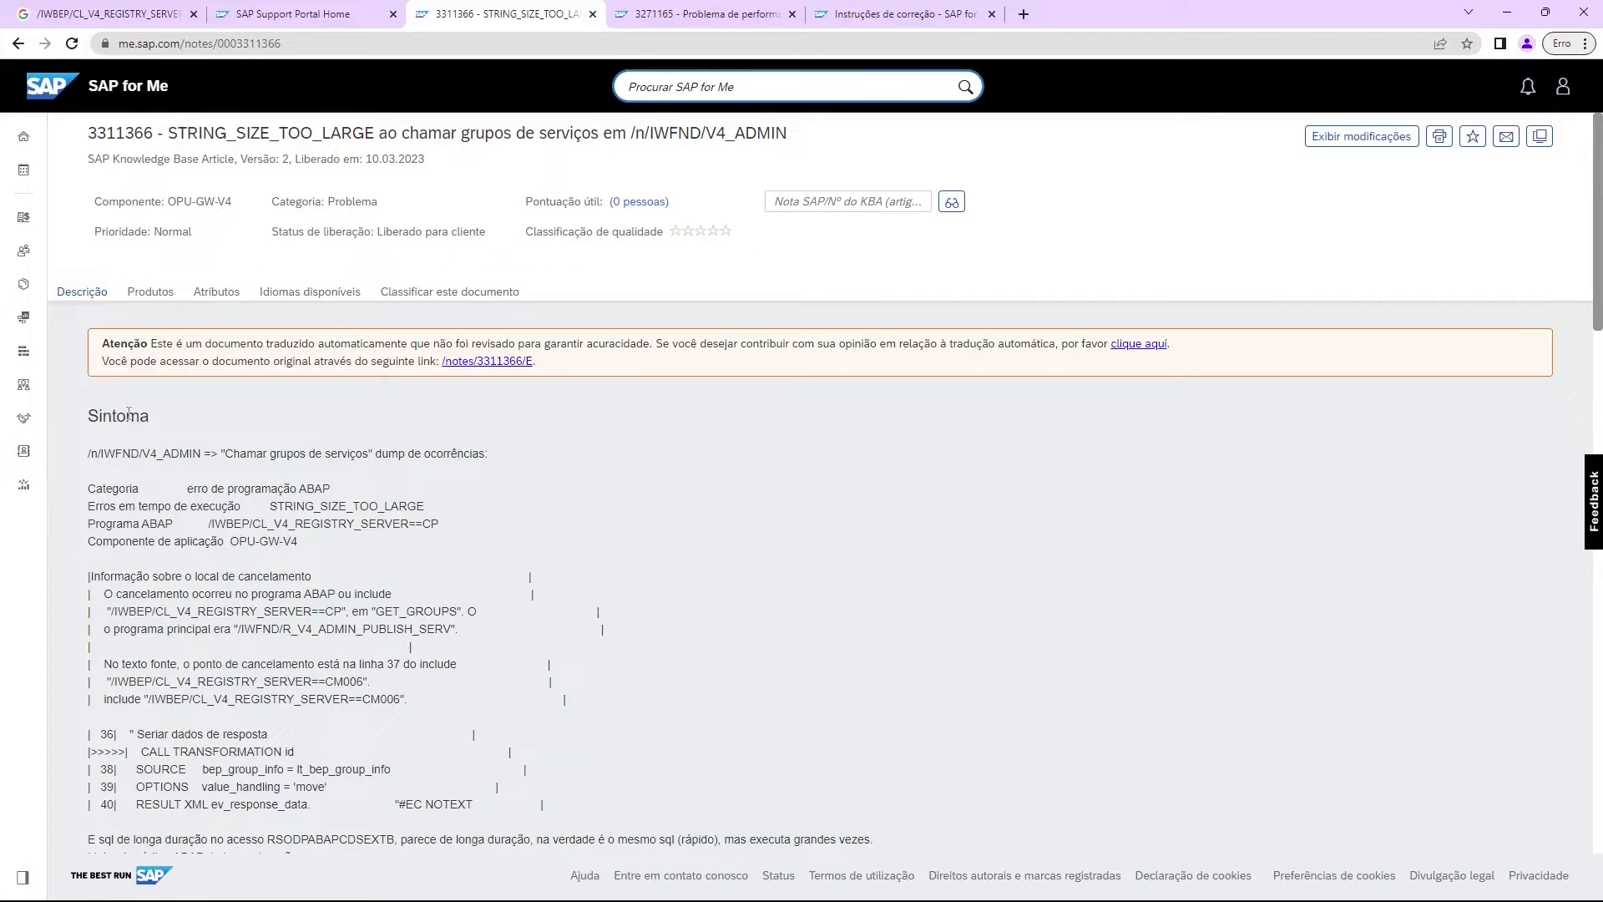
left_click_drag(89, 455, 337, 457)
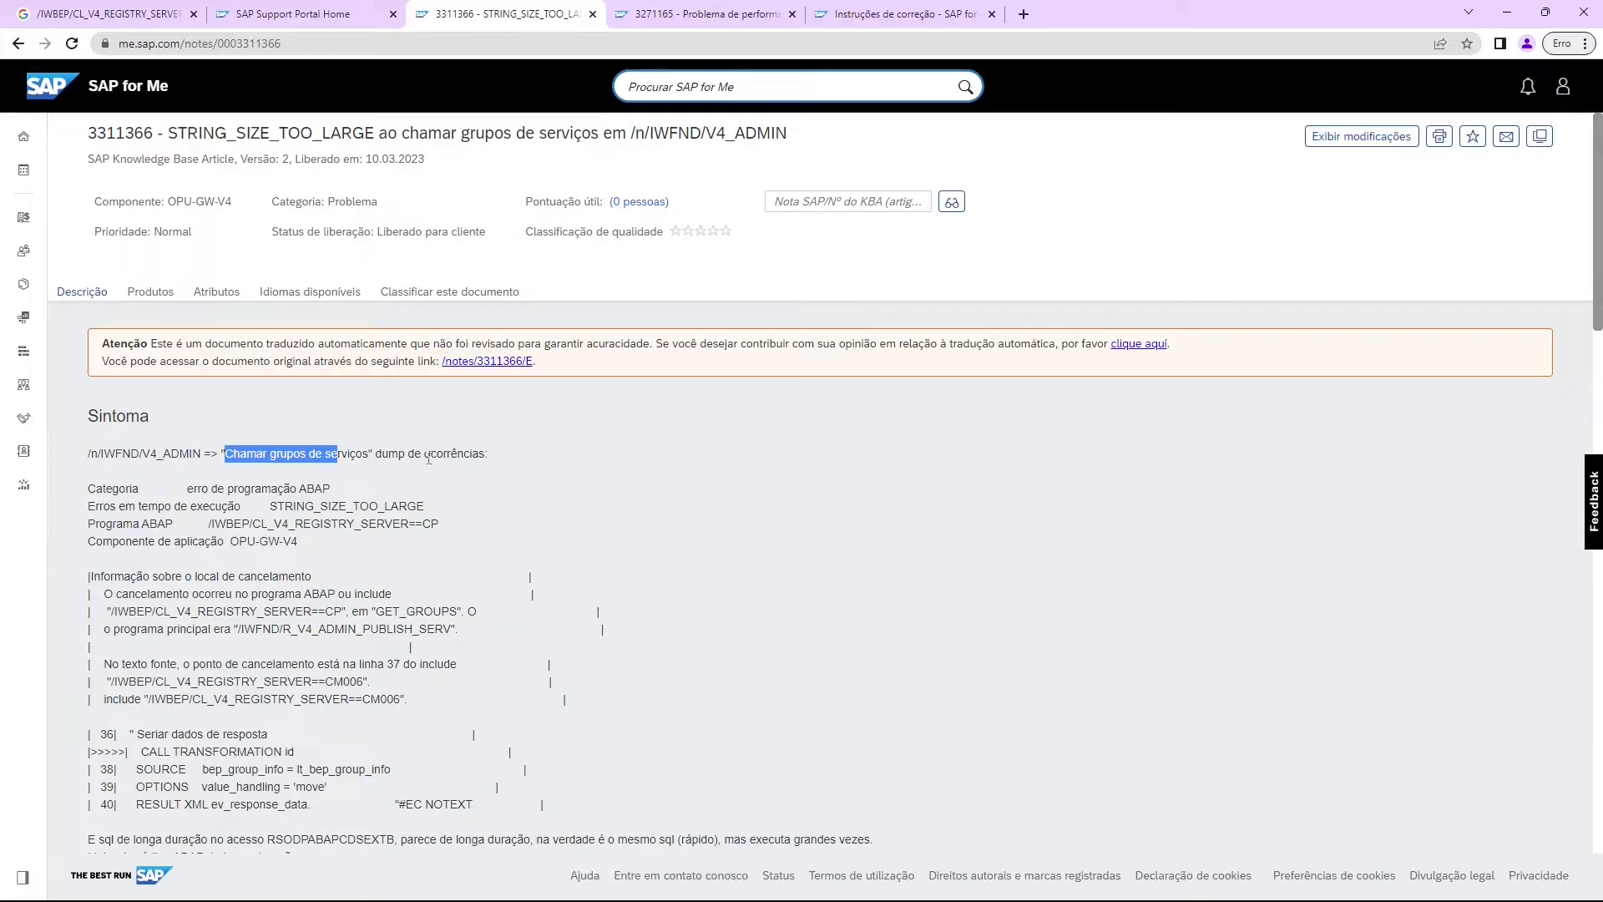
scroll(459, 484, "down", 2)
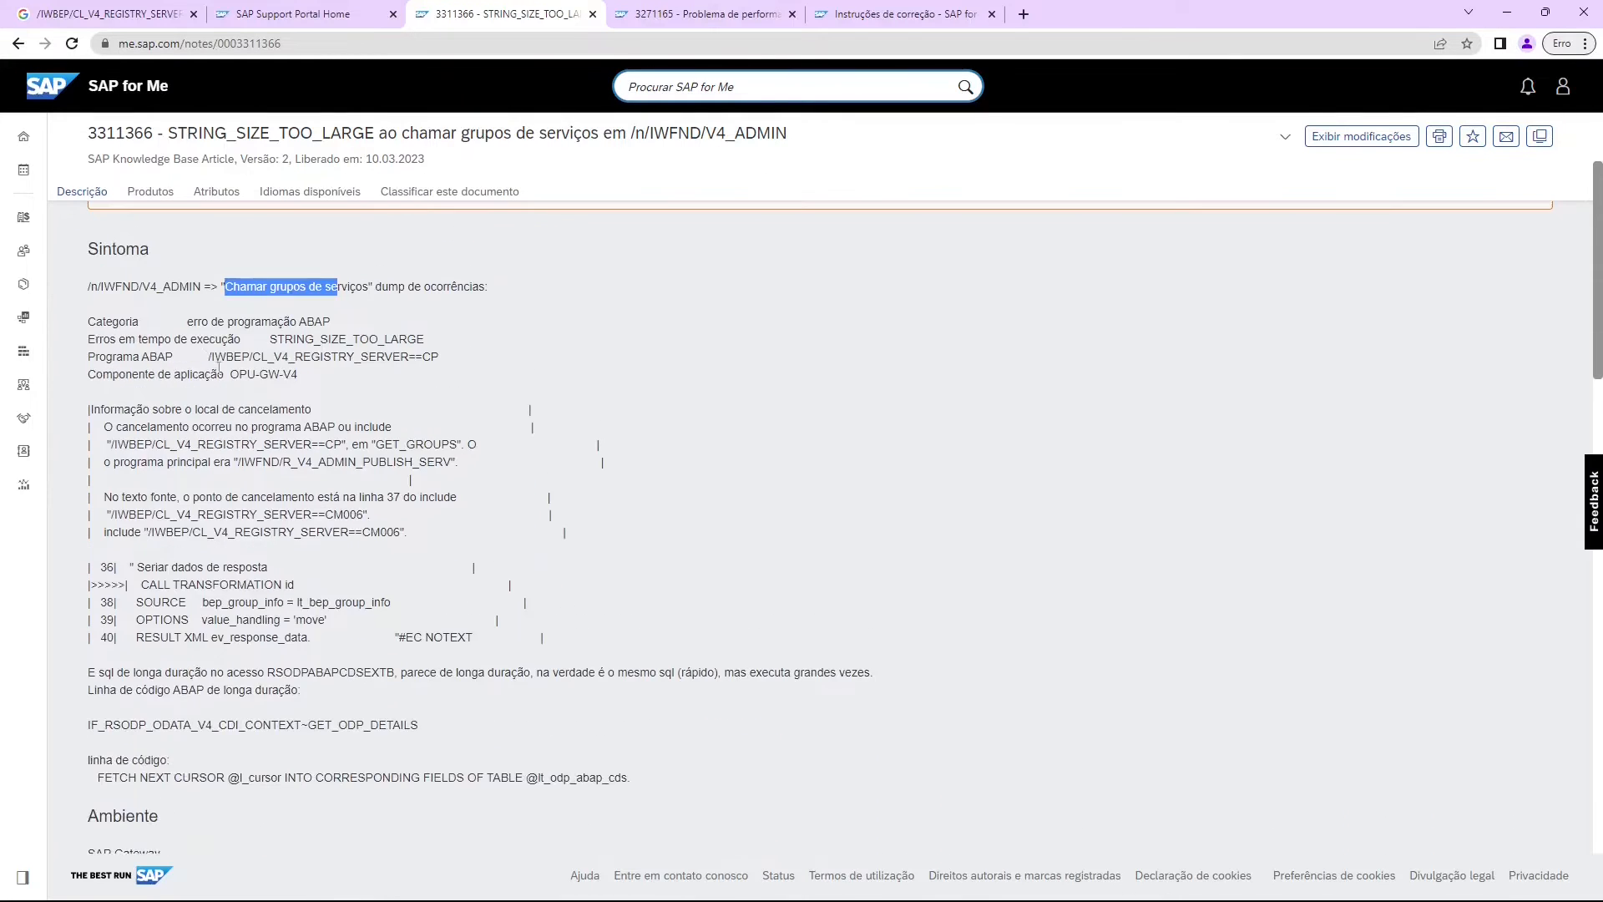
left_click(317, 339)
left_click_drag(408, 340, 453, 363)
left_click(318, 341)
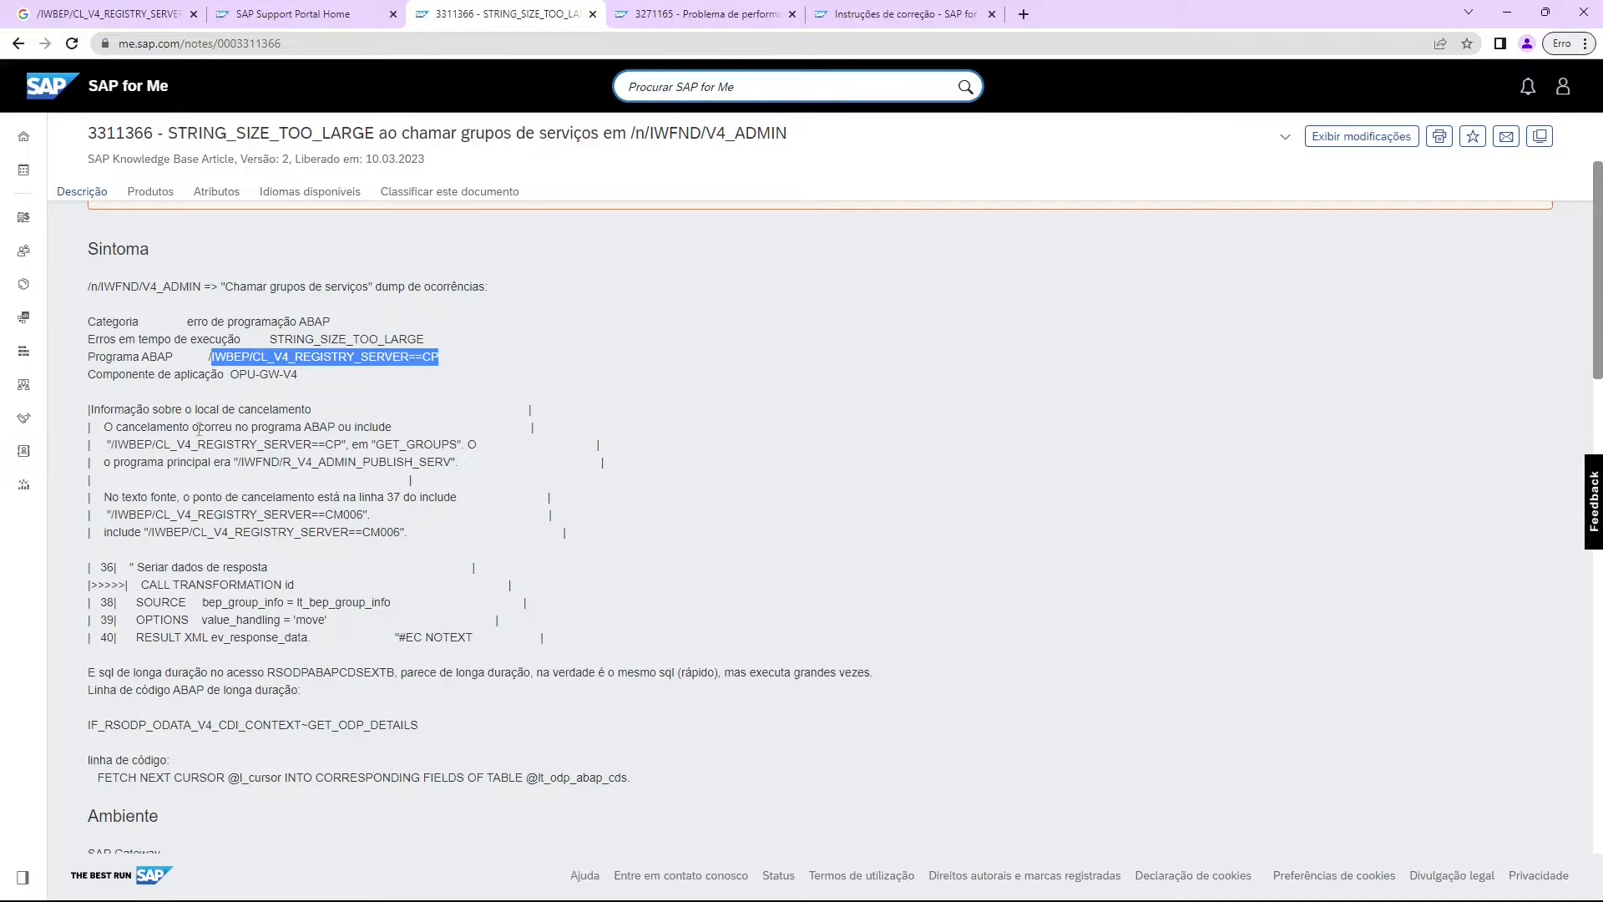
Examine the dump's termination location and the CALL TRANSFORMATION code excerpt in article 3311366, highlighting the relevant lines.
scroll(245, 389, "down", 1)
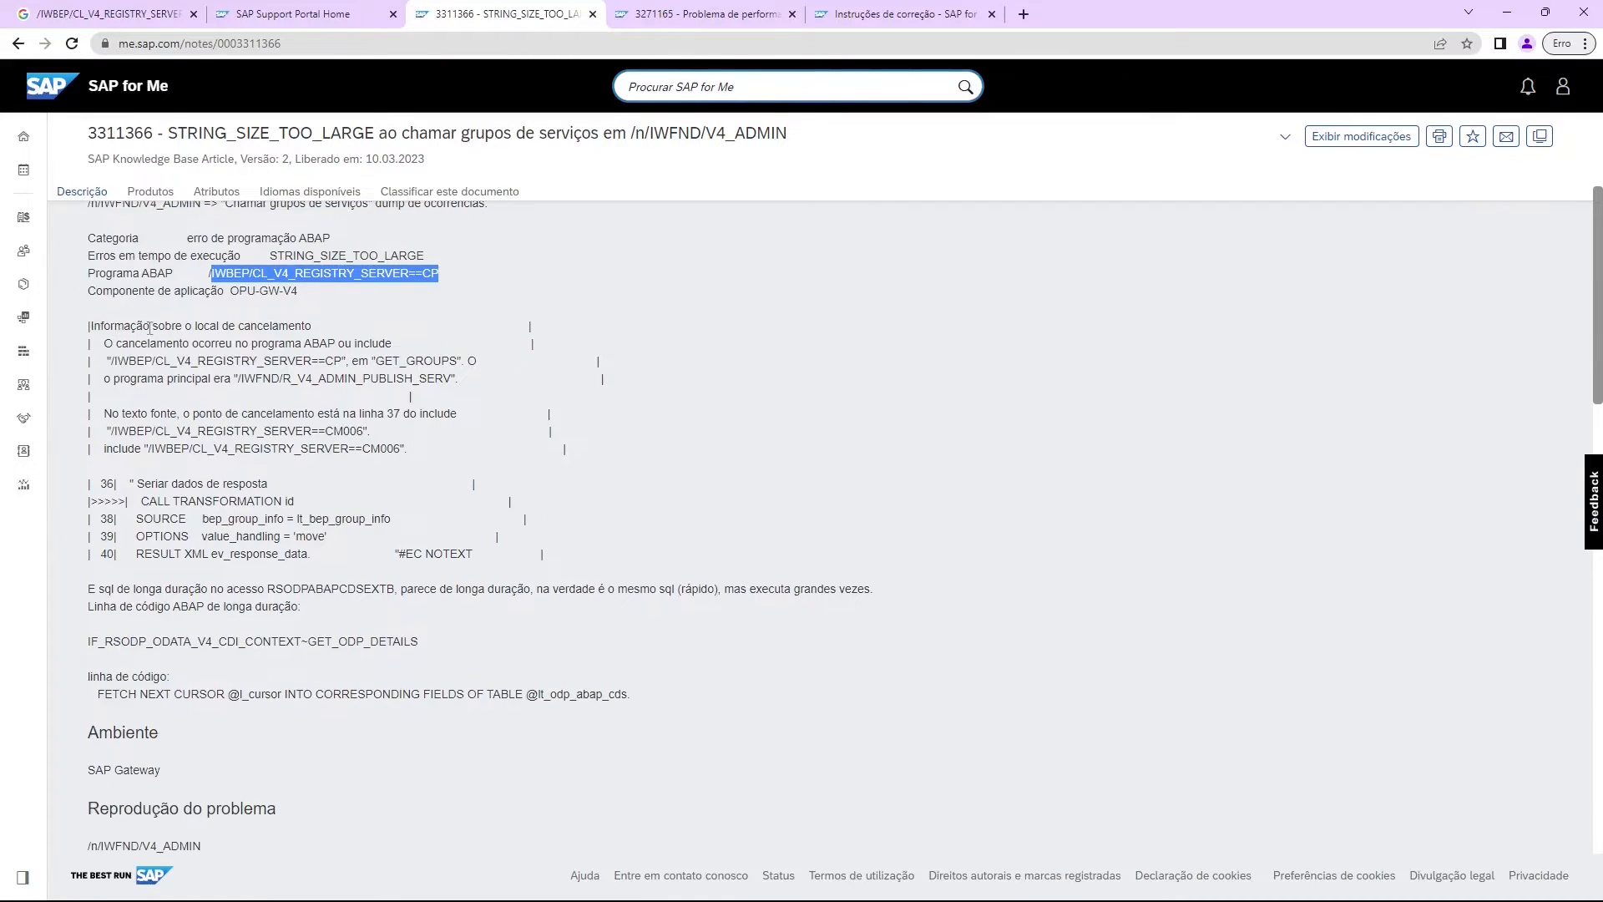
left_click_drag(124, 343, 368, 393)
left_click(369, 400)
left_click_drag(251, 361, 322, 484)
left_click(420, 514)
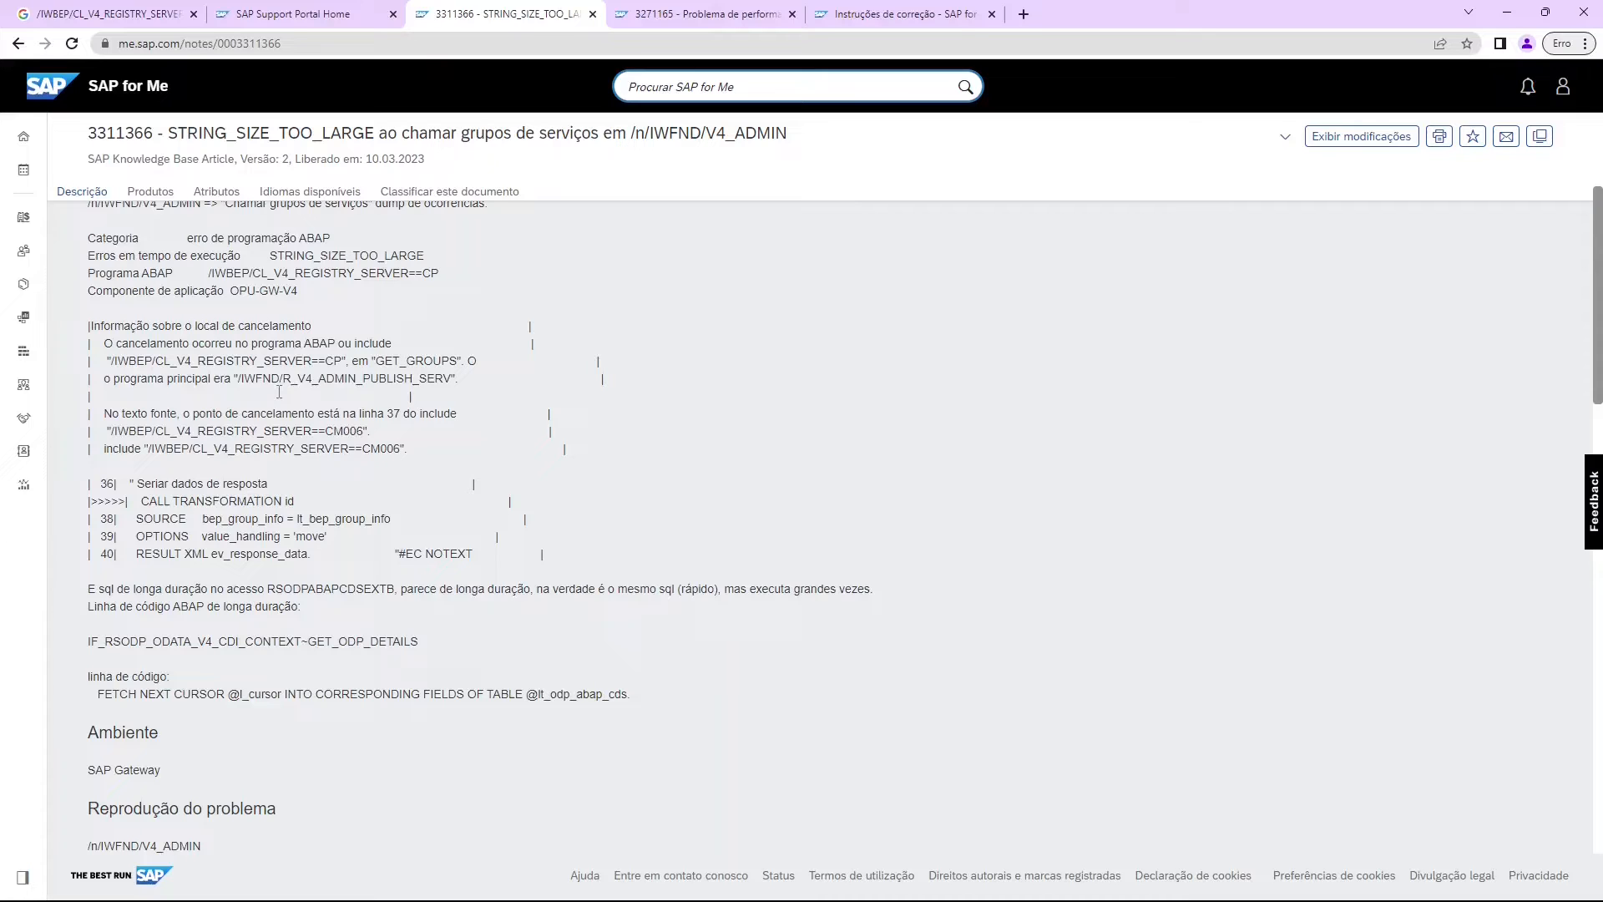
left_click_drag(132, 501, 499, 576)
left_click(184, 446)
Reread article 3311366 from the symptom details through the long-running SQL description to the Resolução section.
scroll(184, 447, "down", 3)
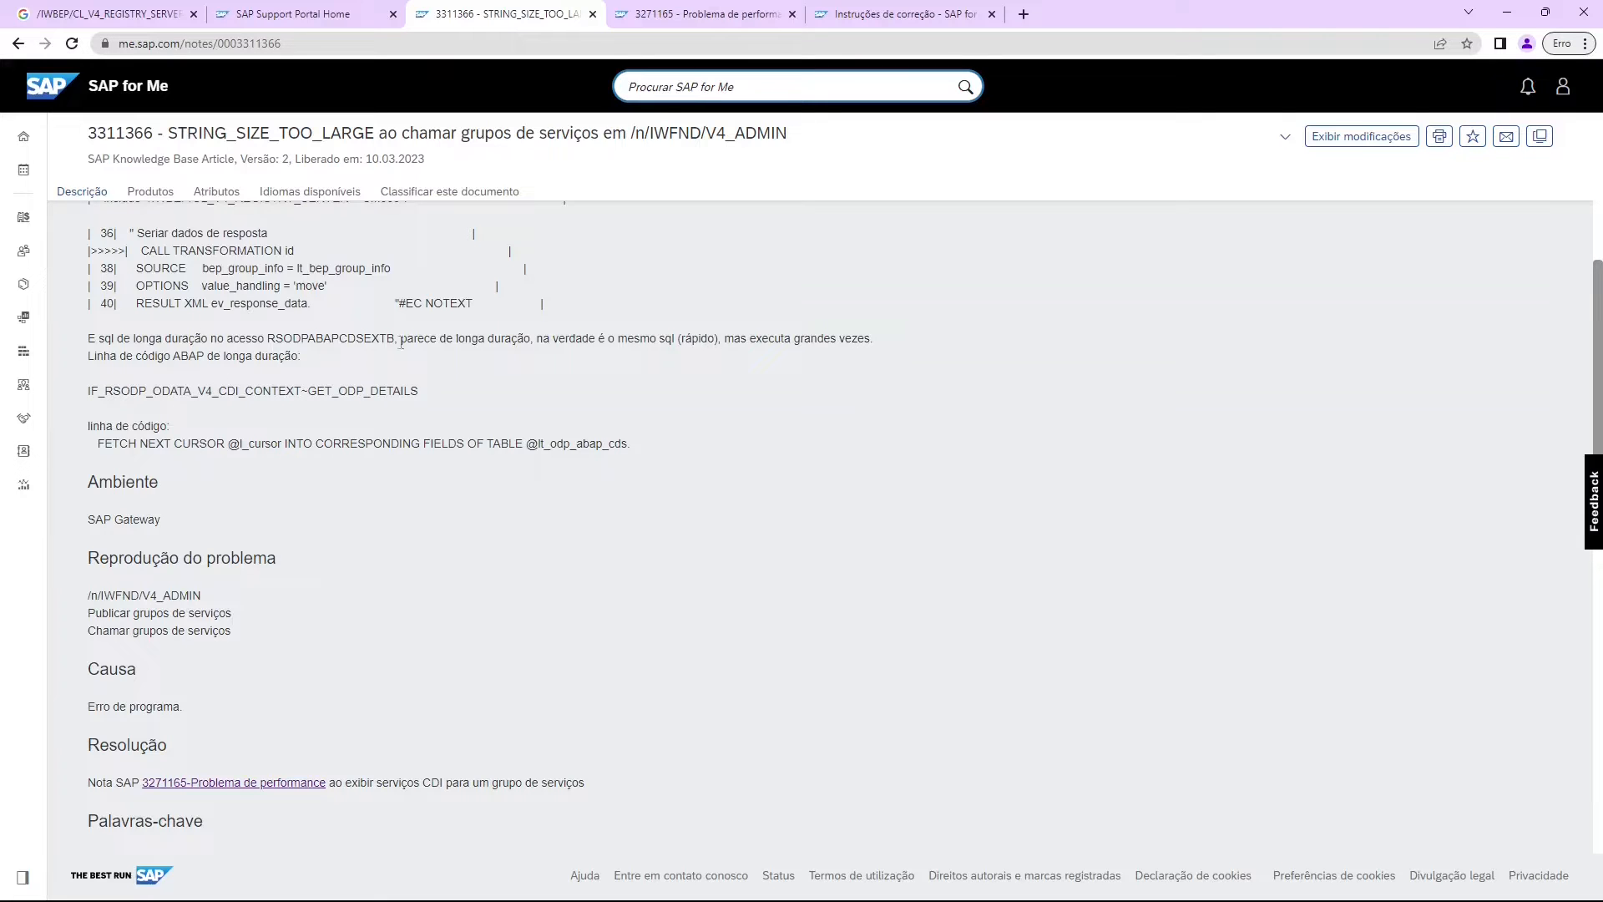
scroll(351, 464, "up", 4)
scroll(353, 430, "up", 1)
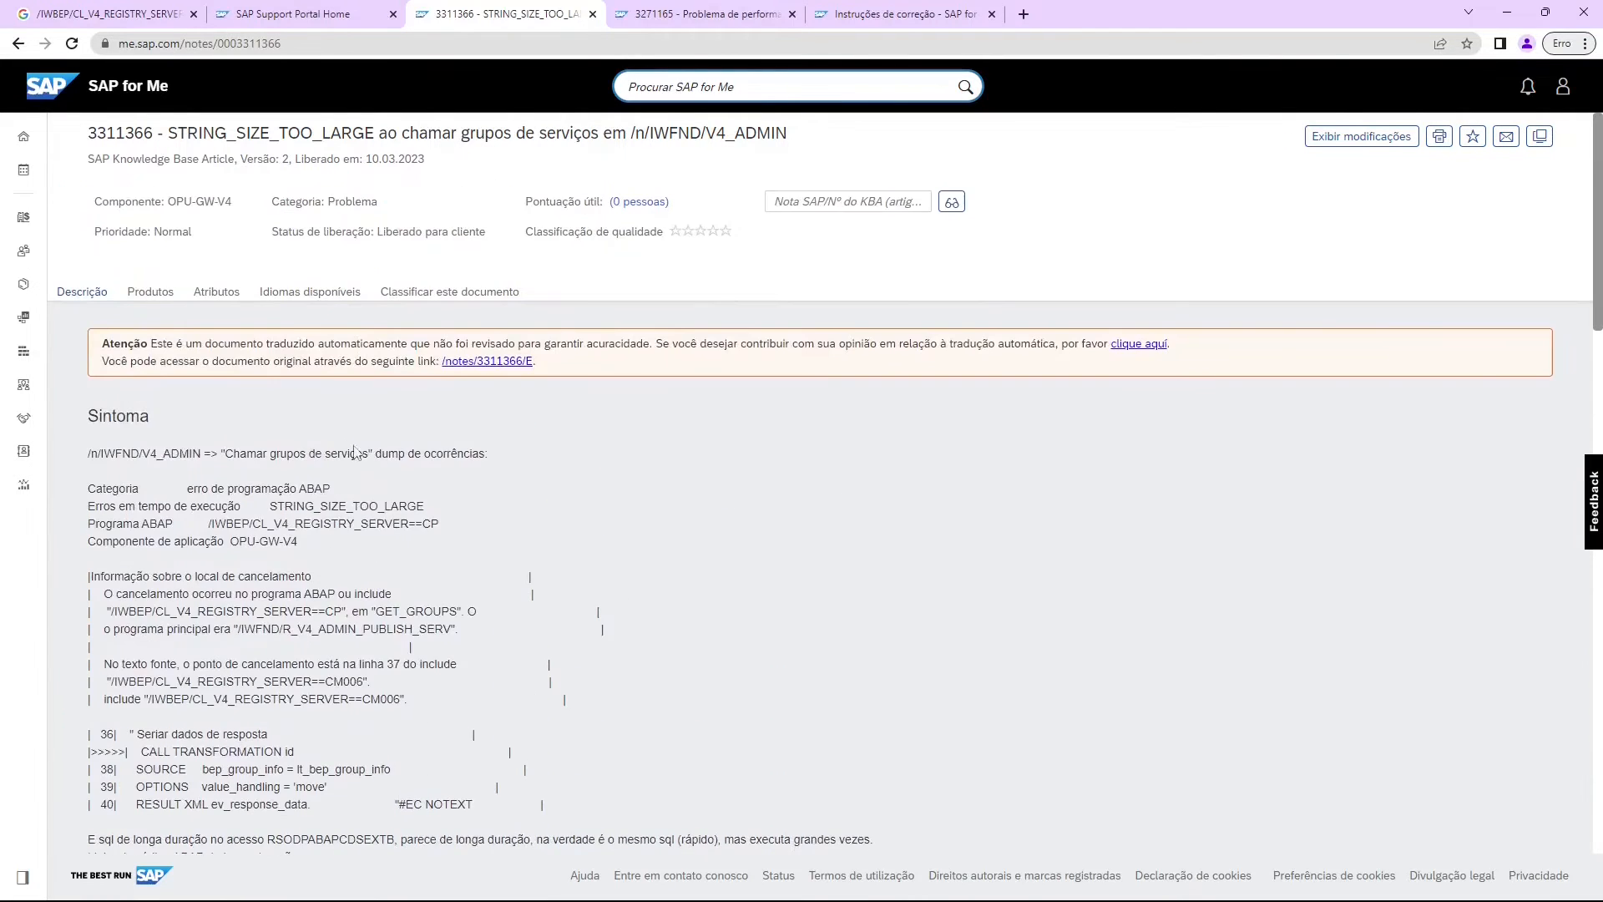
scroll(364, 467, "down", 3)
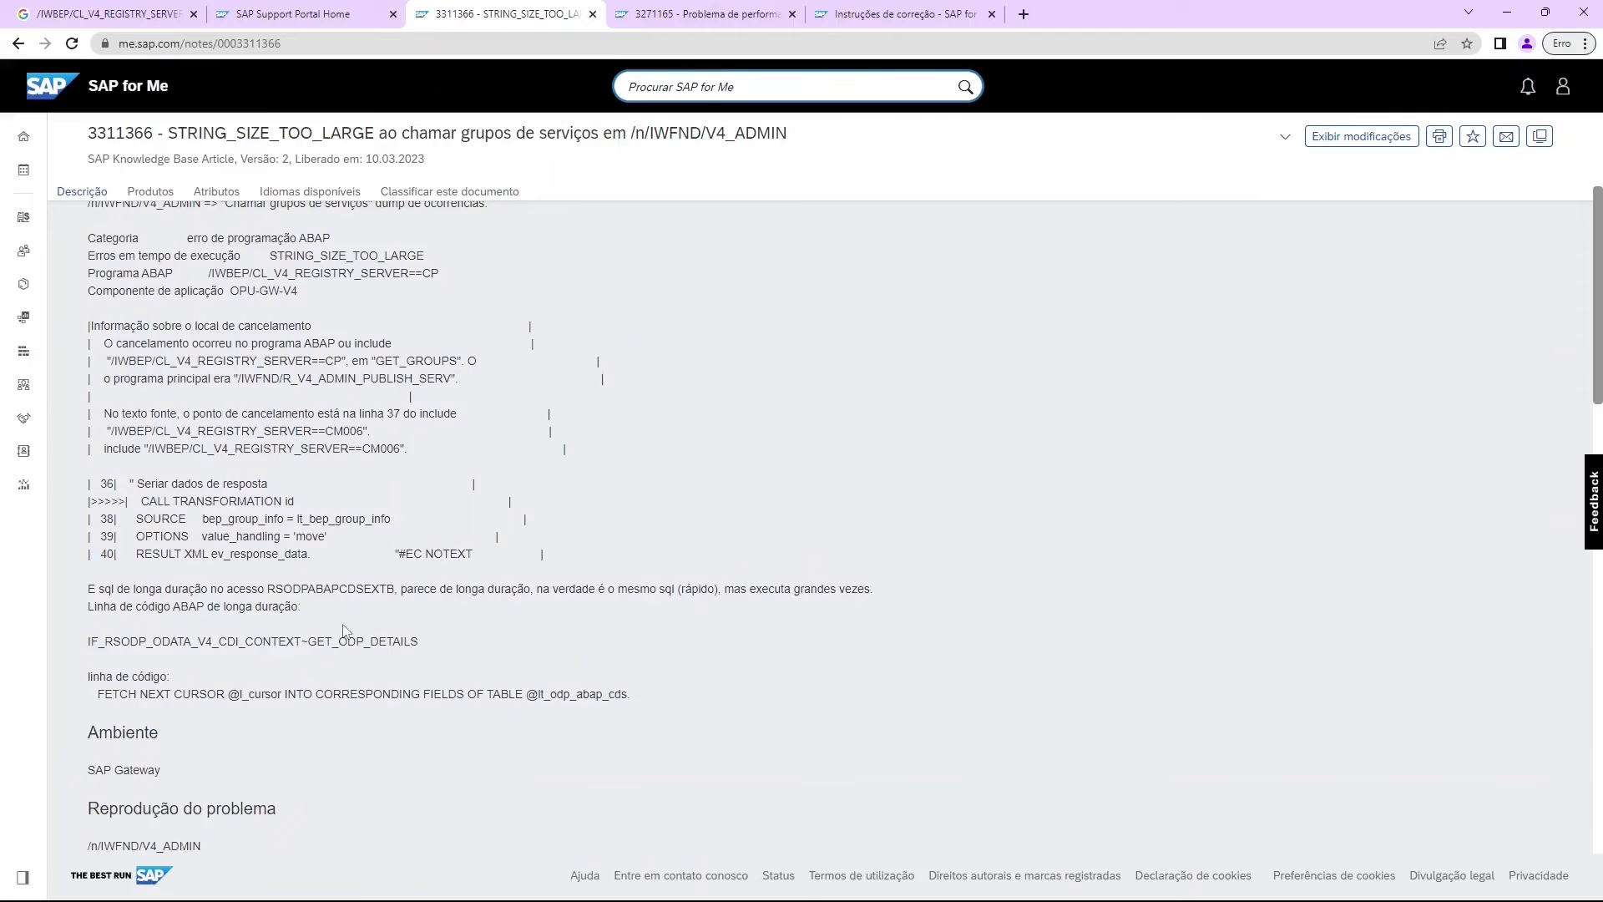
scroll(380, 584, "down", 2)
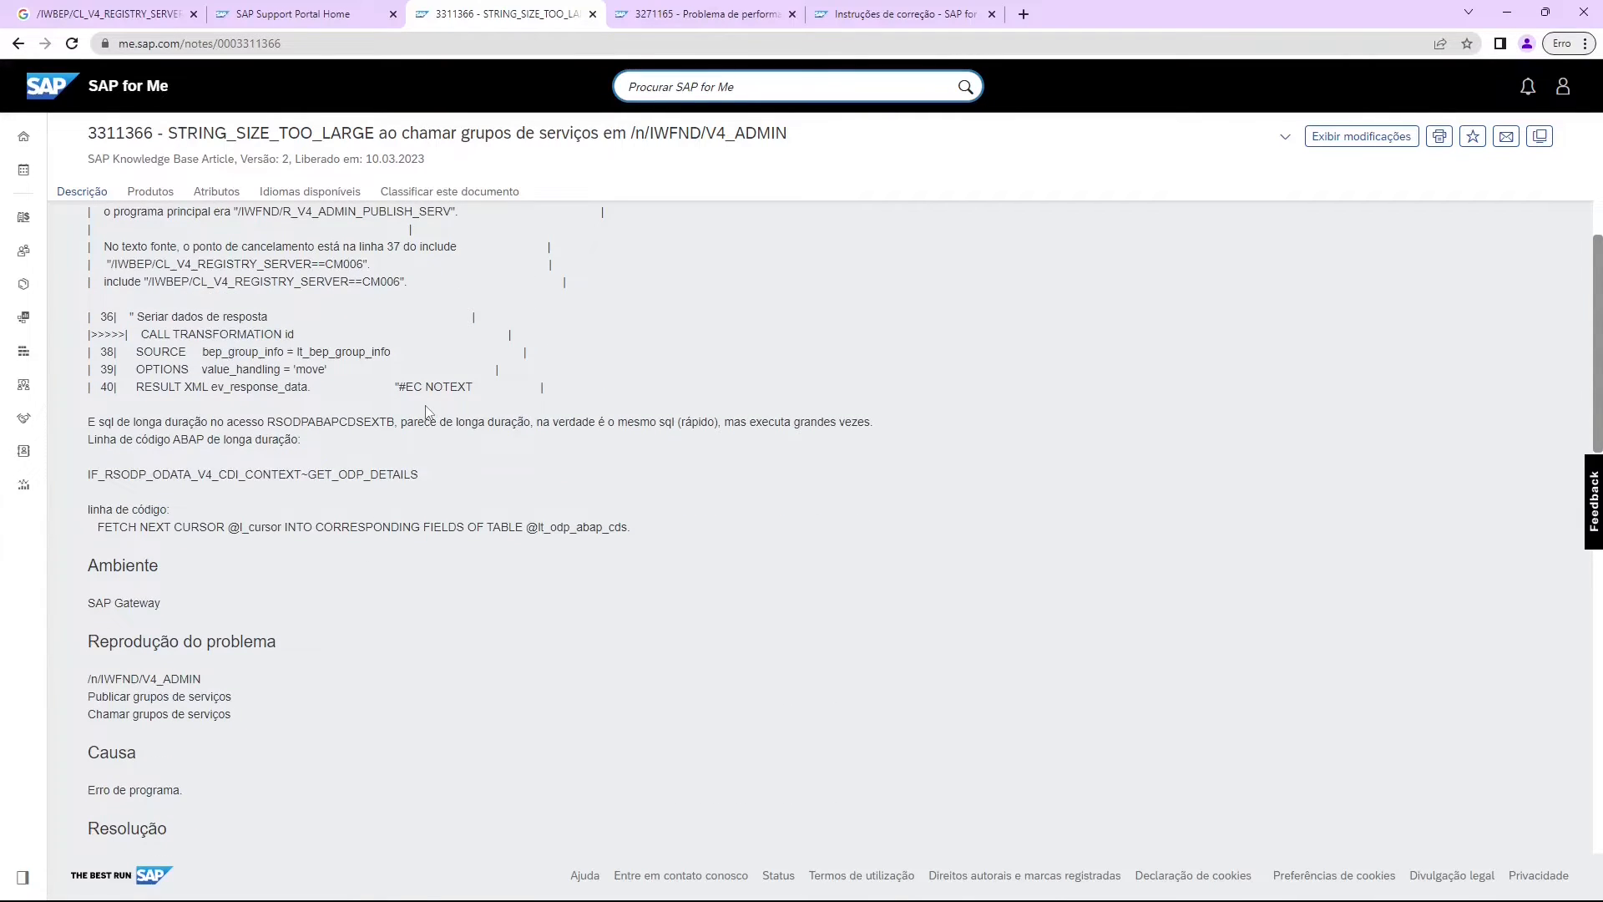
scroll(409, 469, "up", 3)
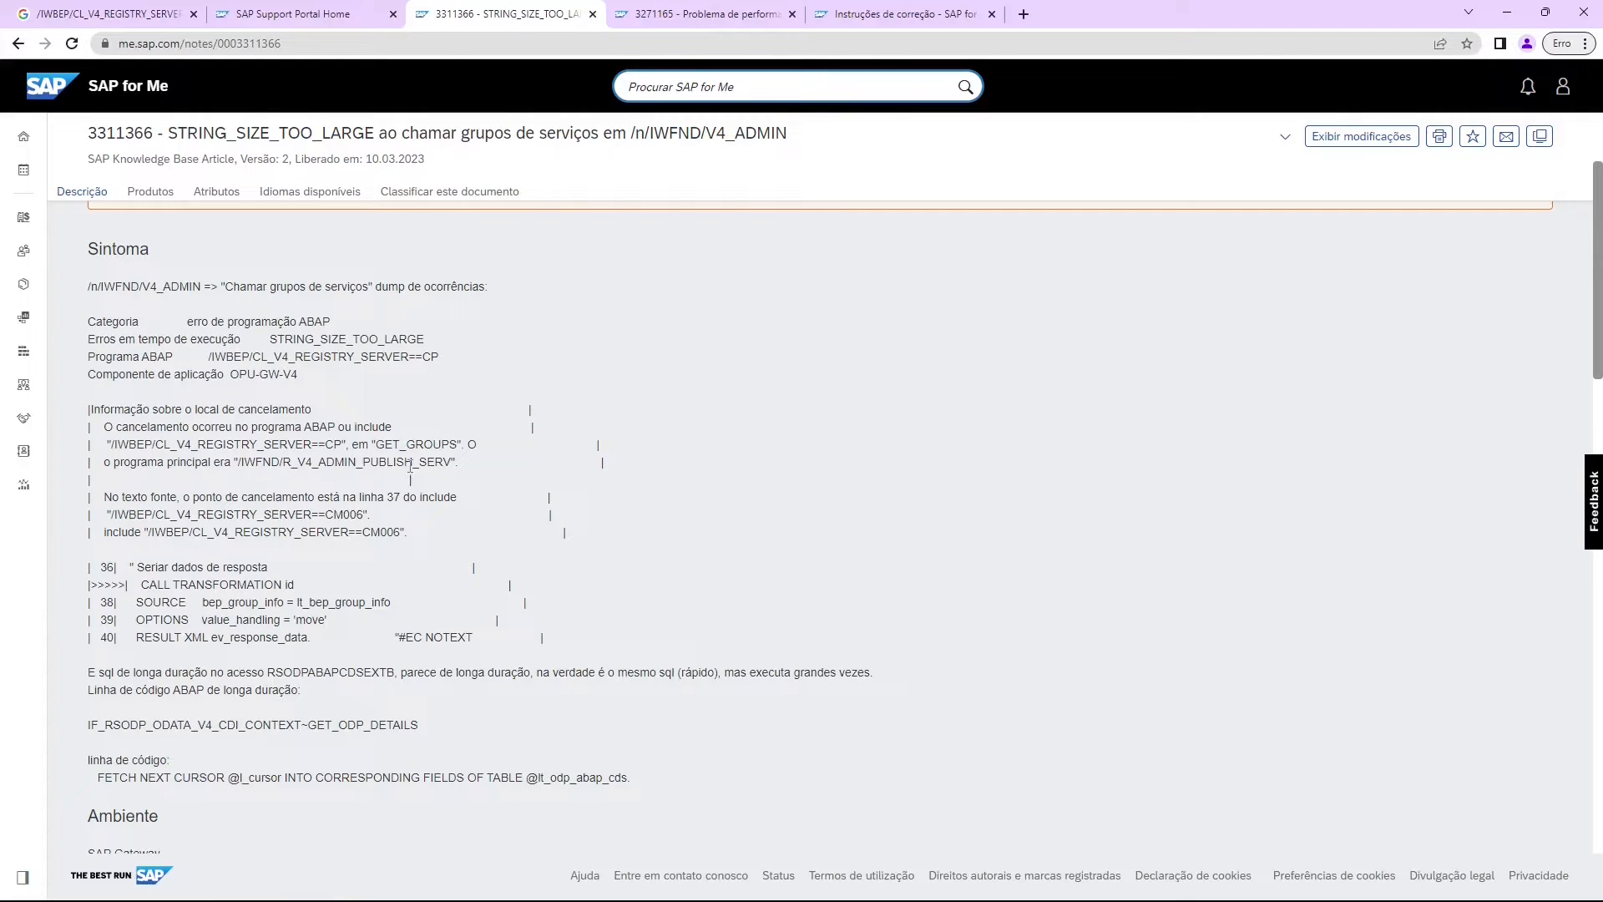
scroll(348, 490, "down", 2)
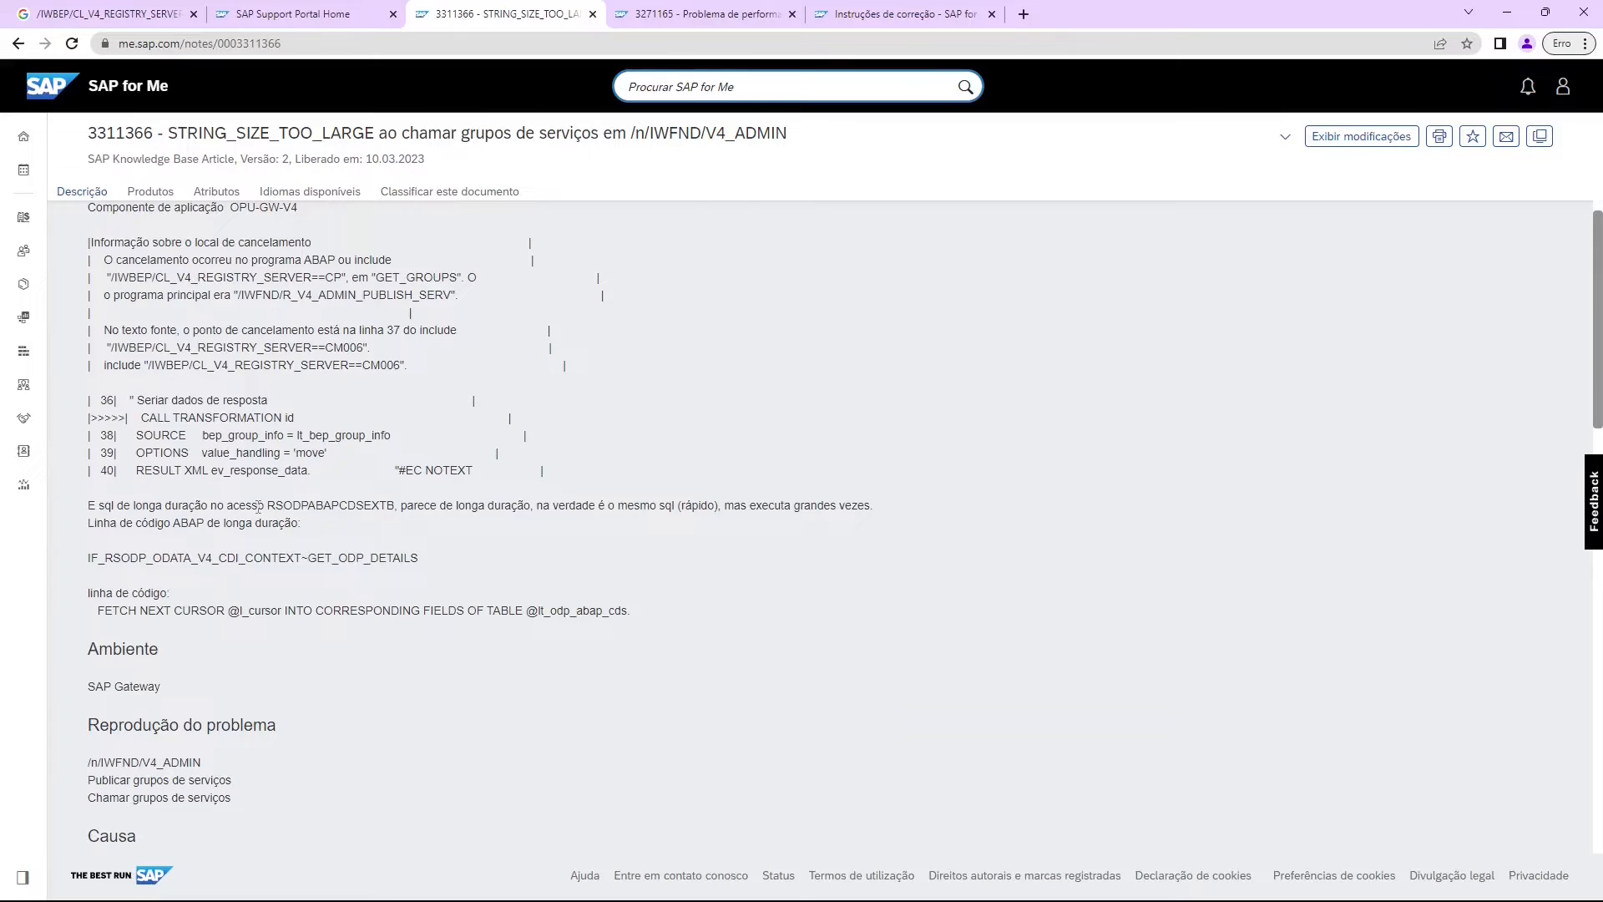
scroll(233, 501, "up", 2)
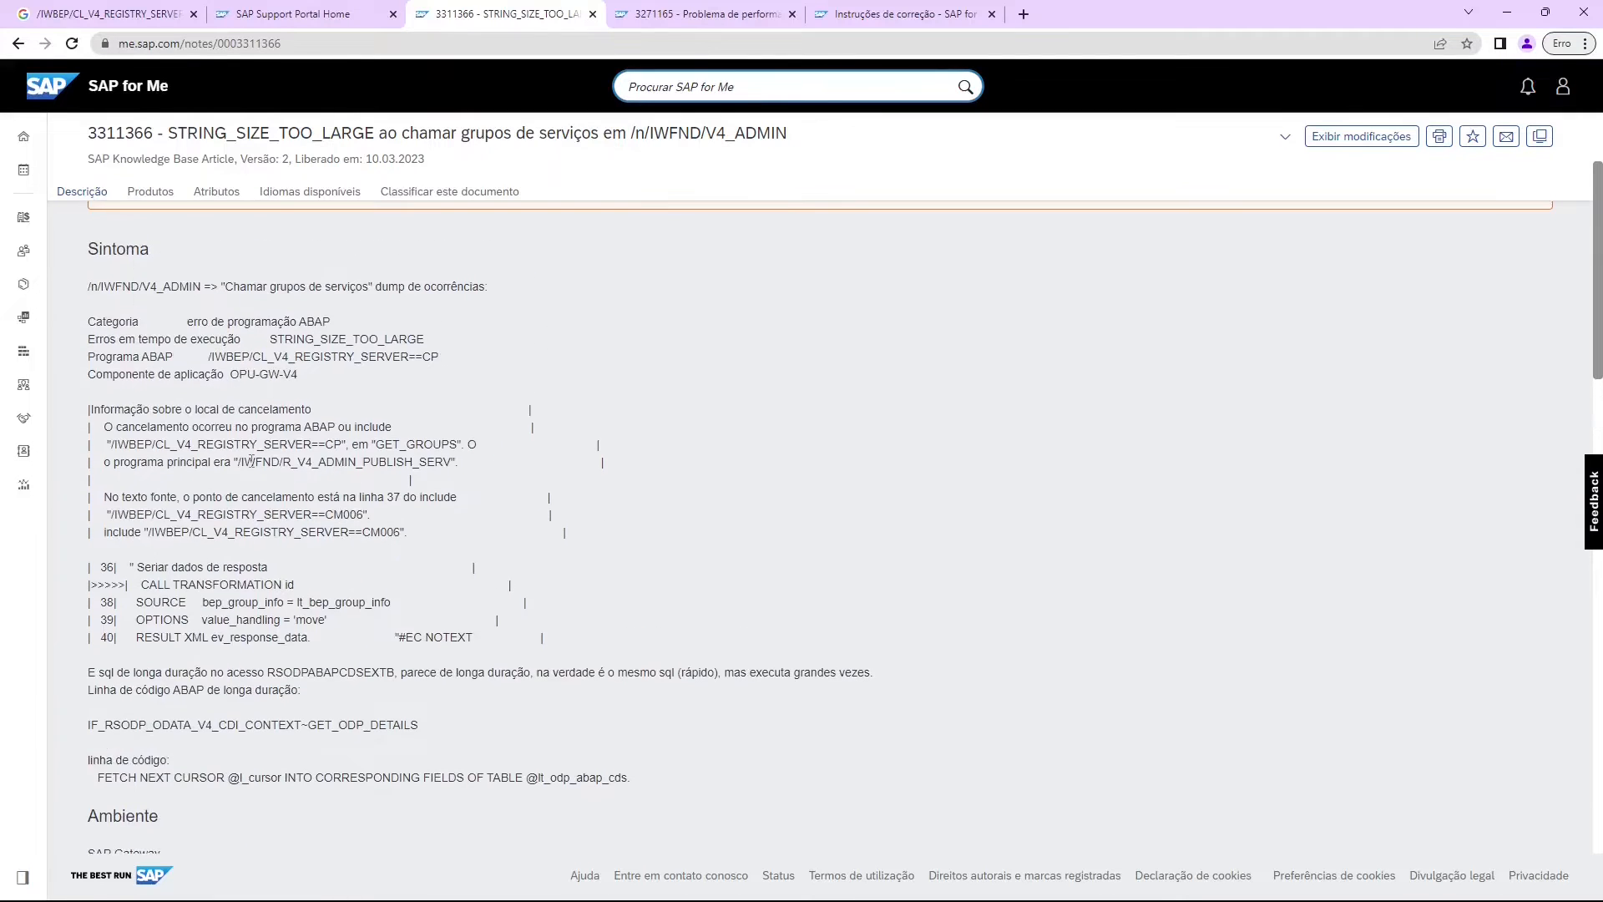
scroll(250, 461, "down", 4)
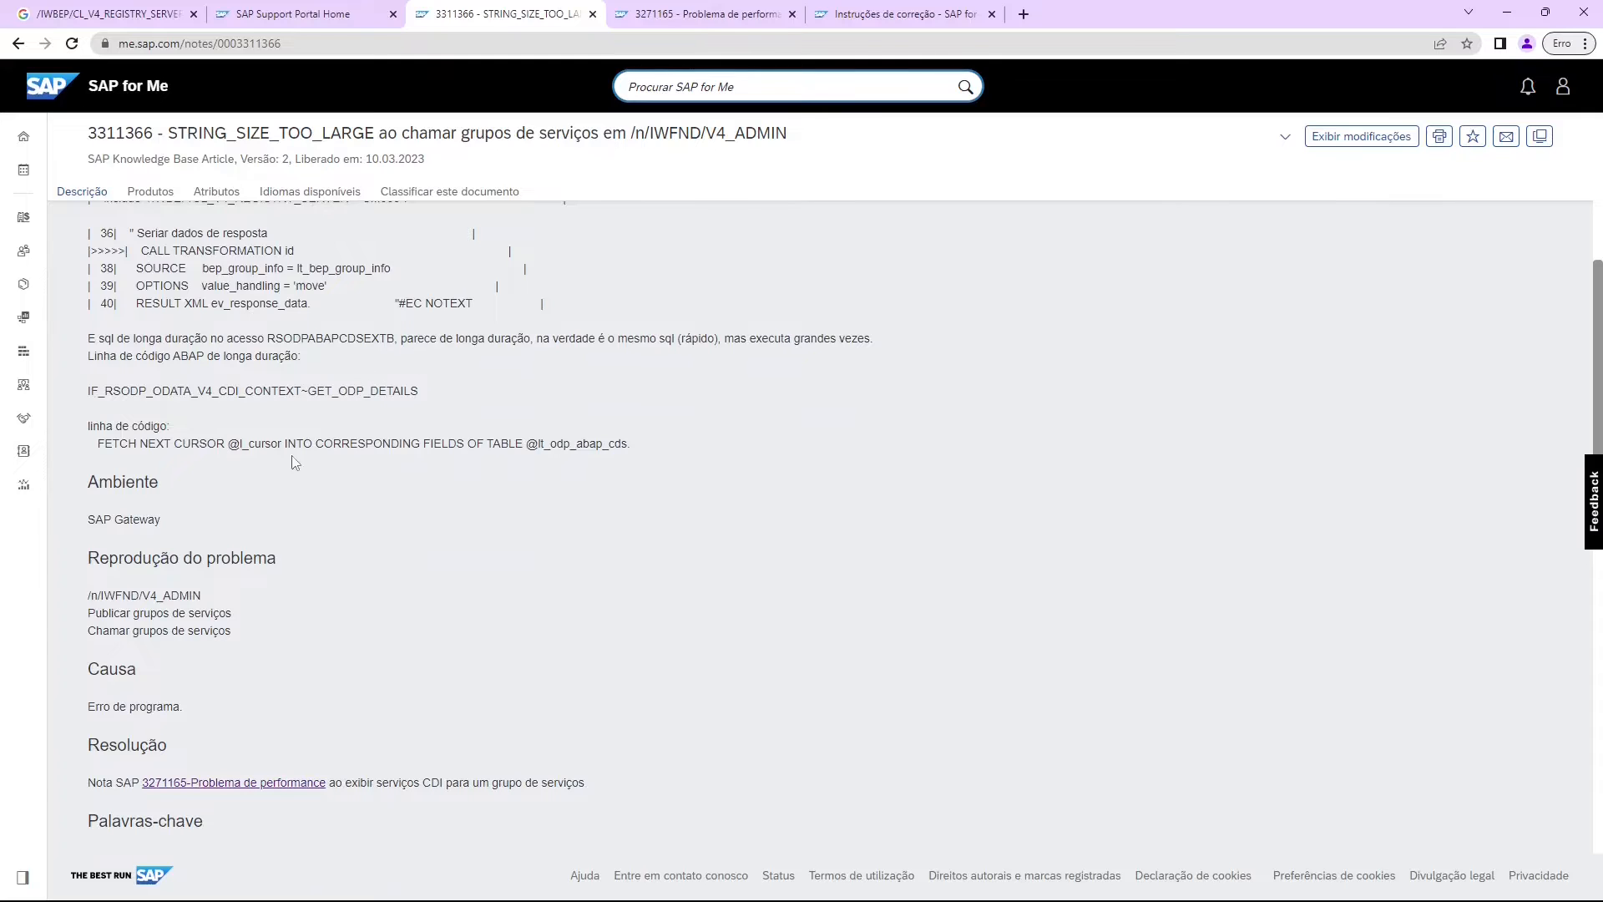
scroll(326, 489, "down", 2)
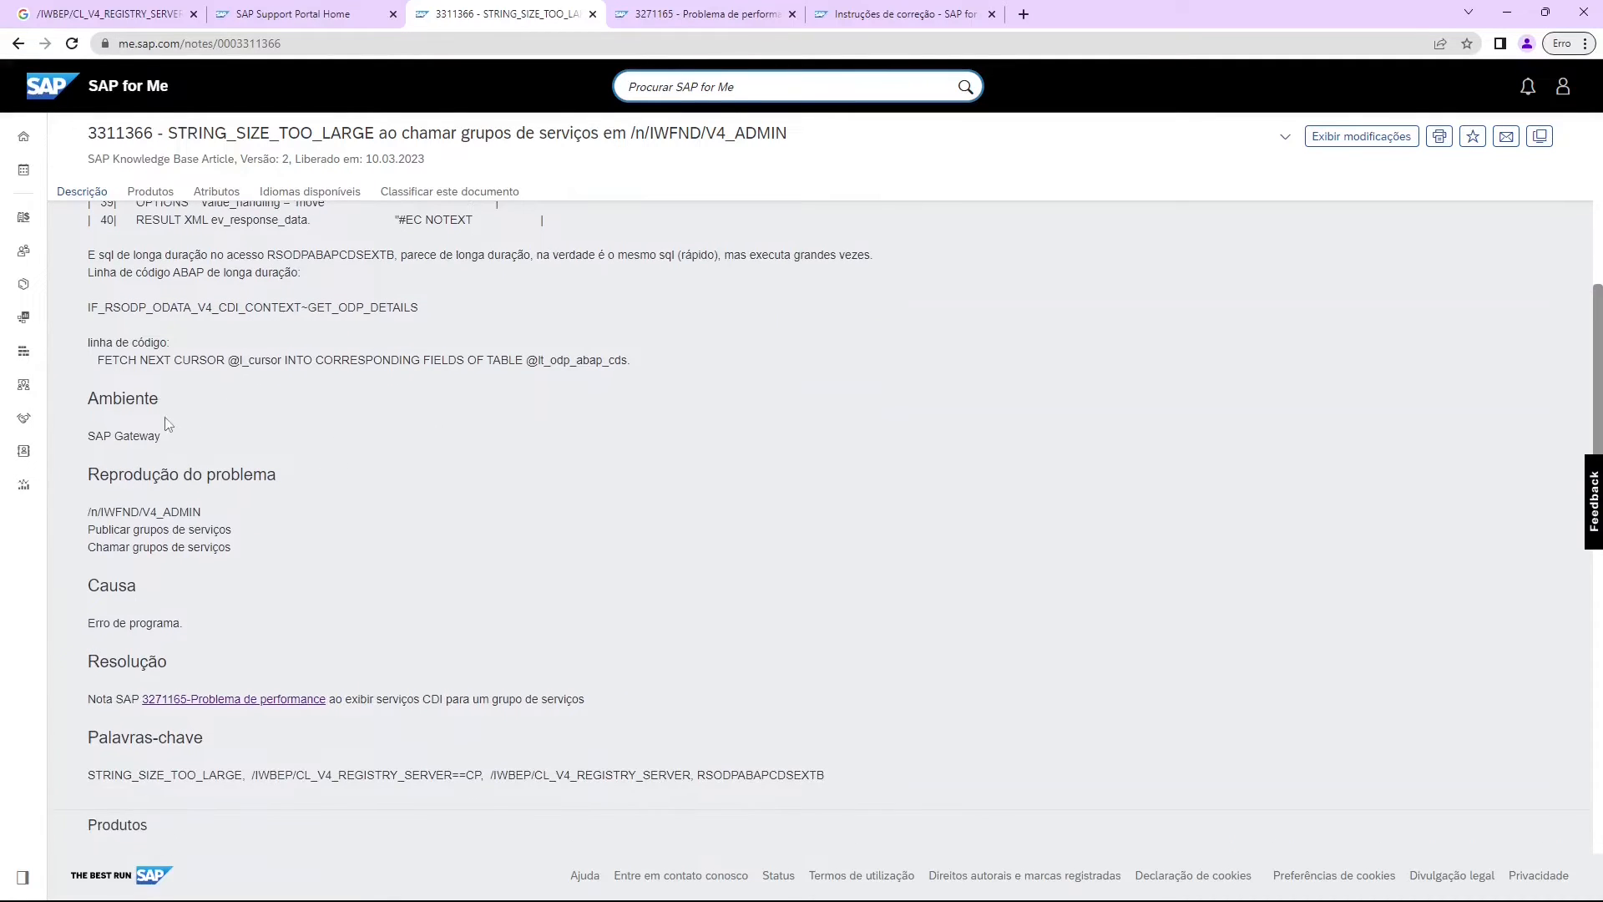
Examine the problem reproduction steps in article 3311366, highlighting "Publicar grupos de serviços" and "Chamar grupos de serviços".
left_click_drag(99, 390, 318, 411)
left_click(184, 415)
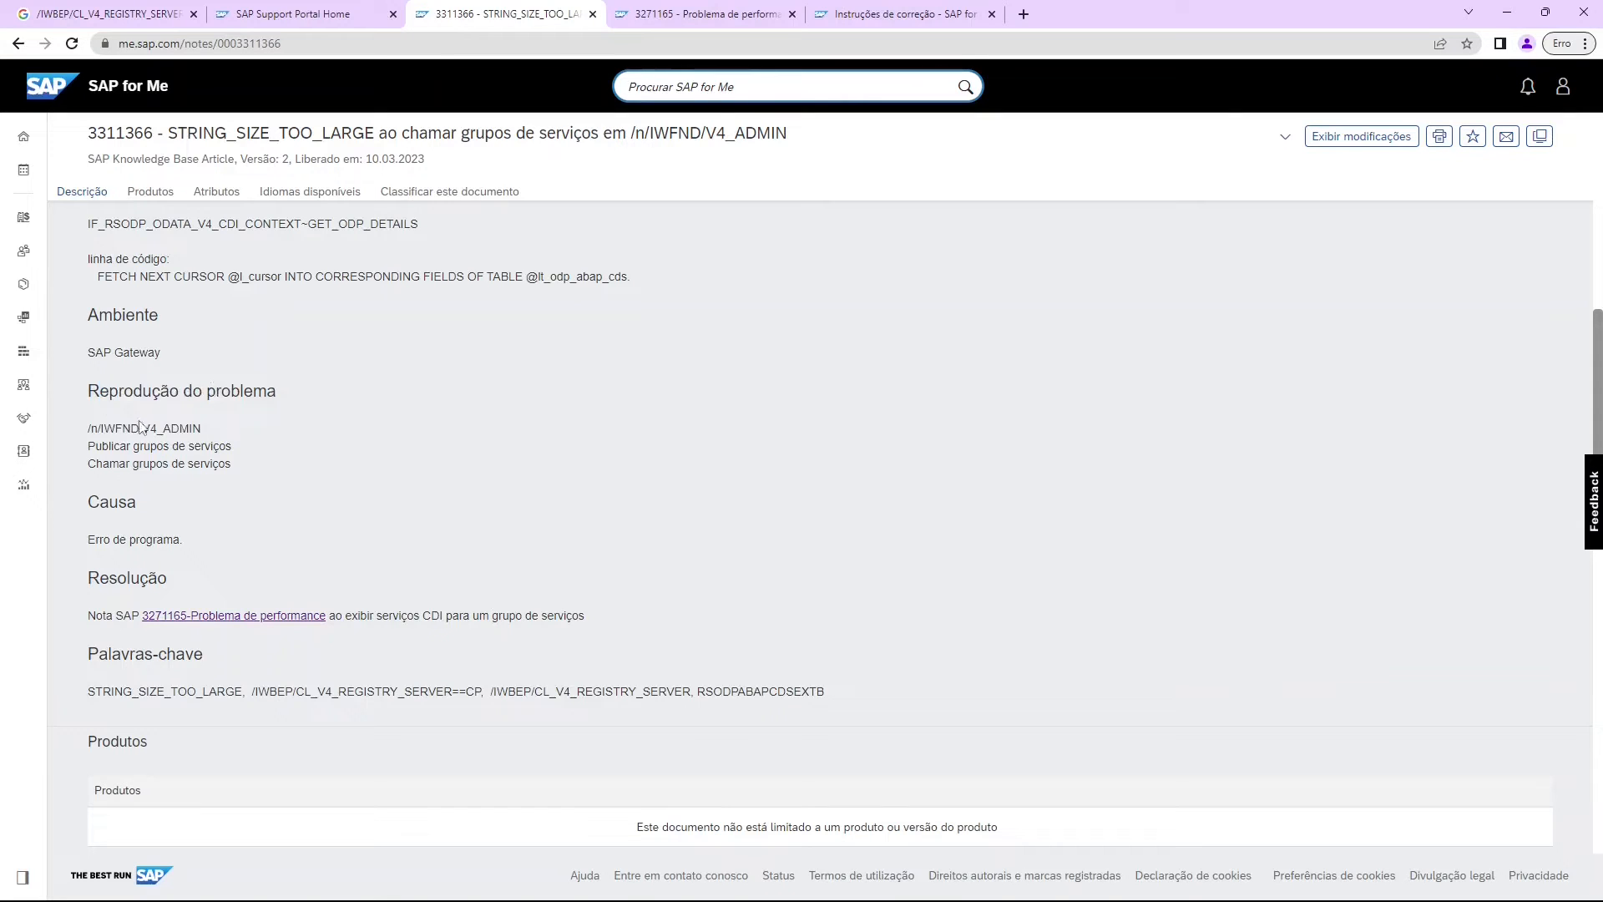
left_click_drag(87, 435, 252, 443)
left_click_drag(89, 446, 252, 461)
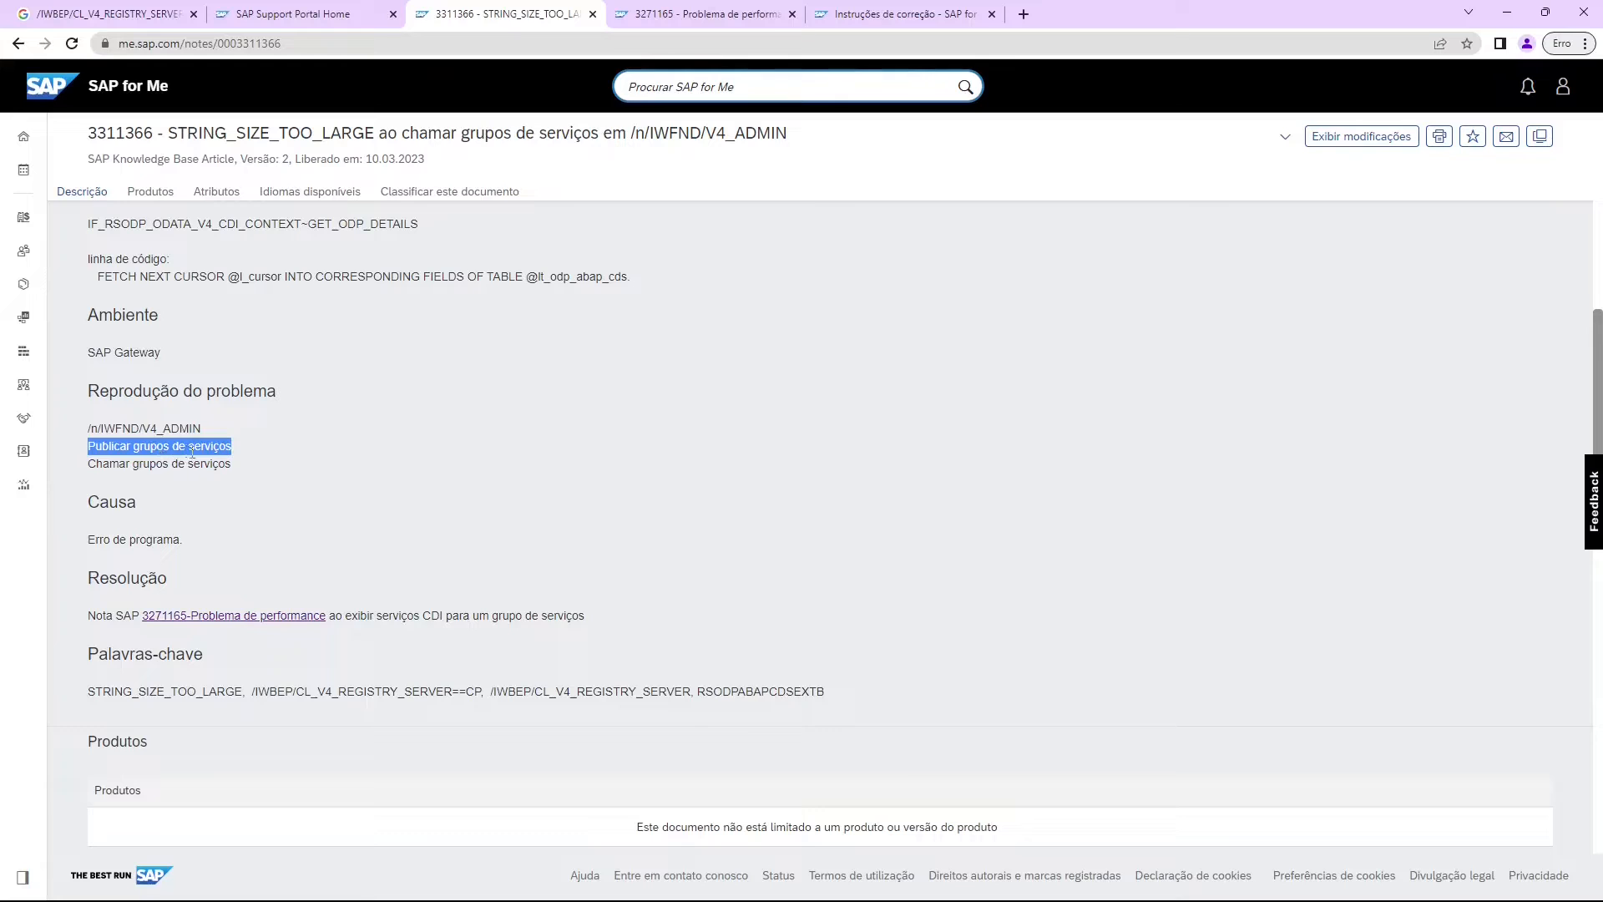
left_click_drag(87, 464, 233, 465)
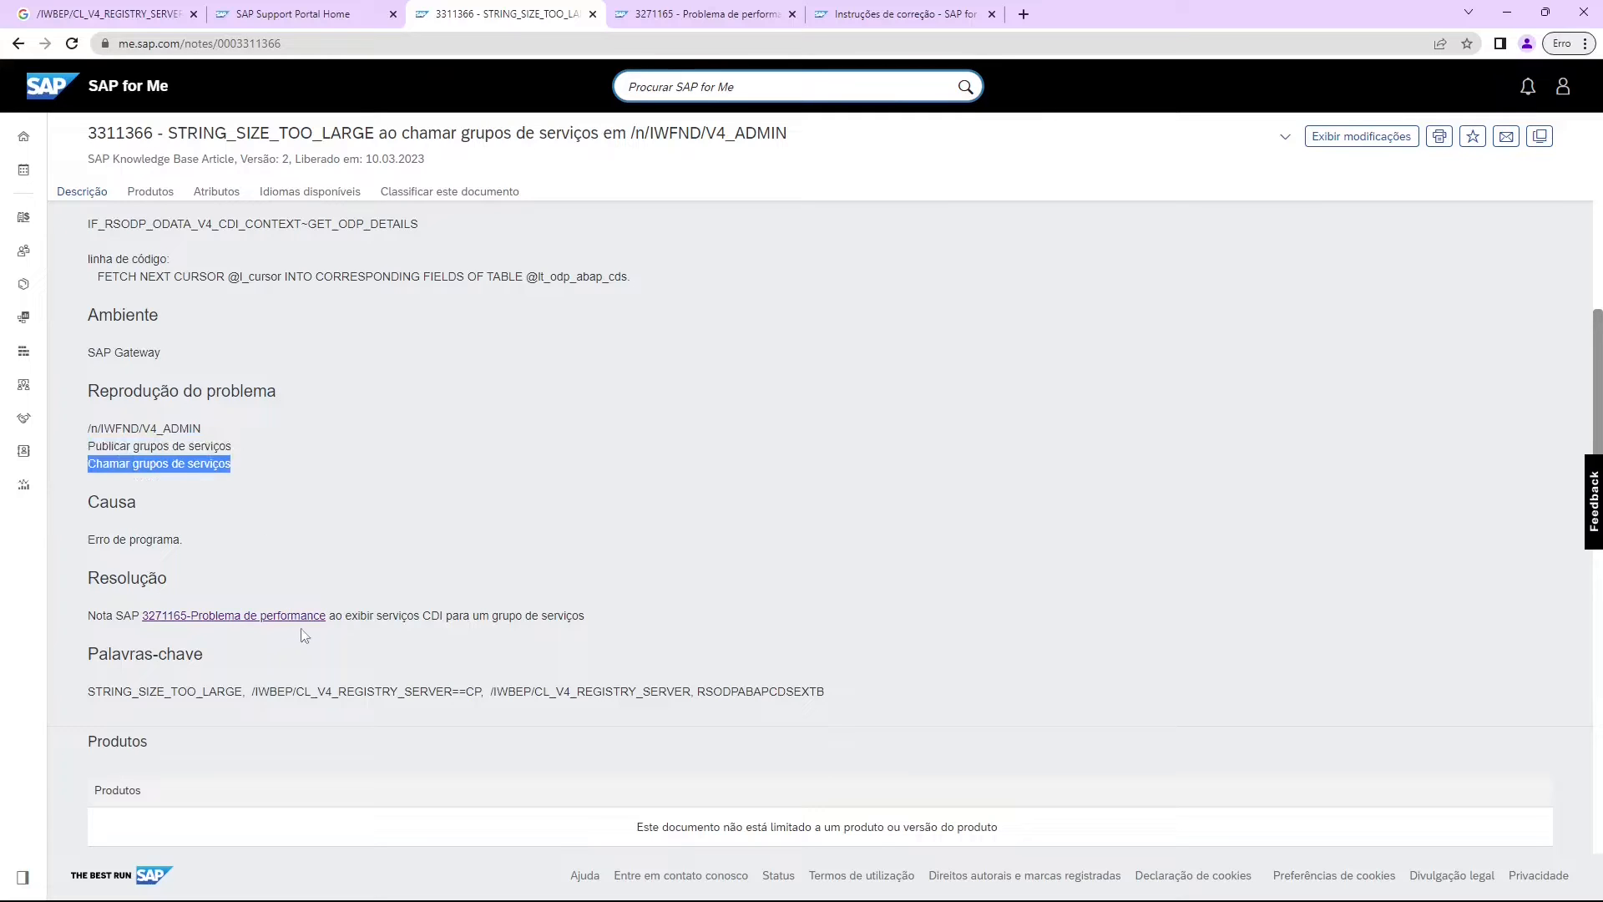
Examine the Causa and Resolução sections of article 3311366, highlighting the cause and the reference to SAP Note 3271165.
left_click_drag(102, 499, 247, 554)
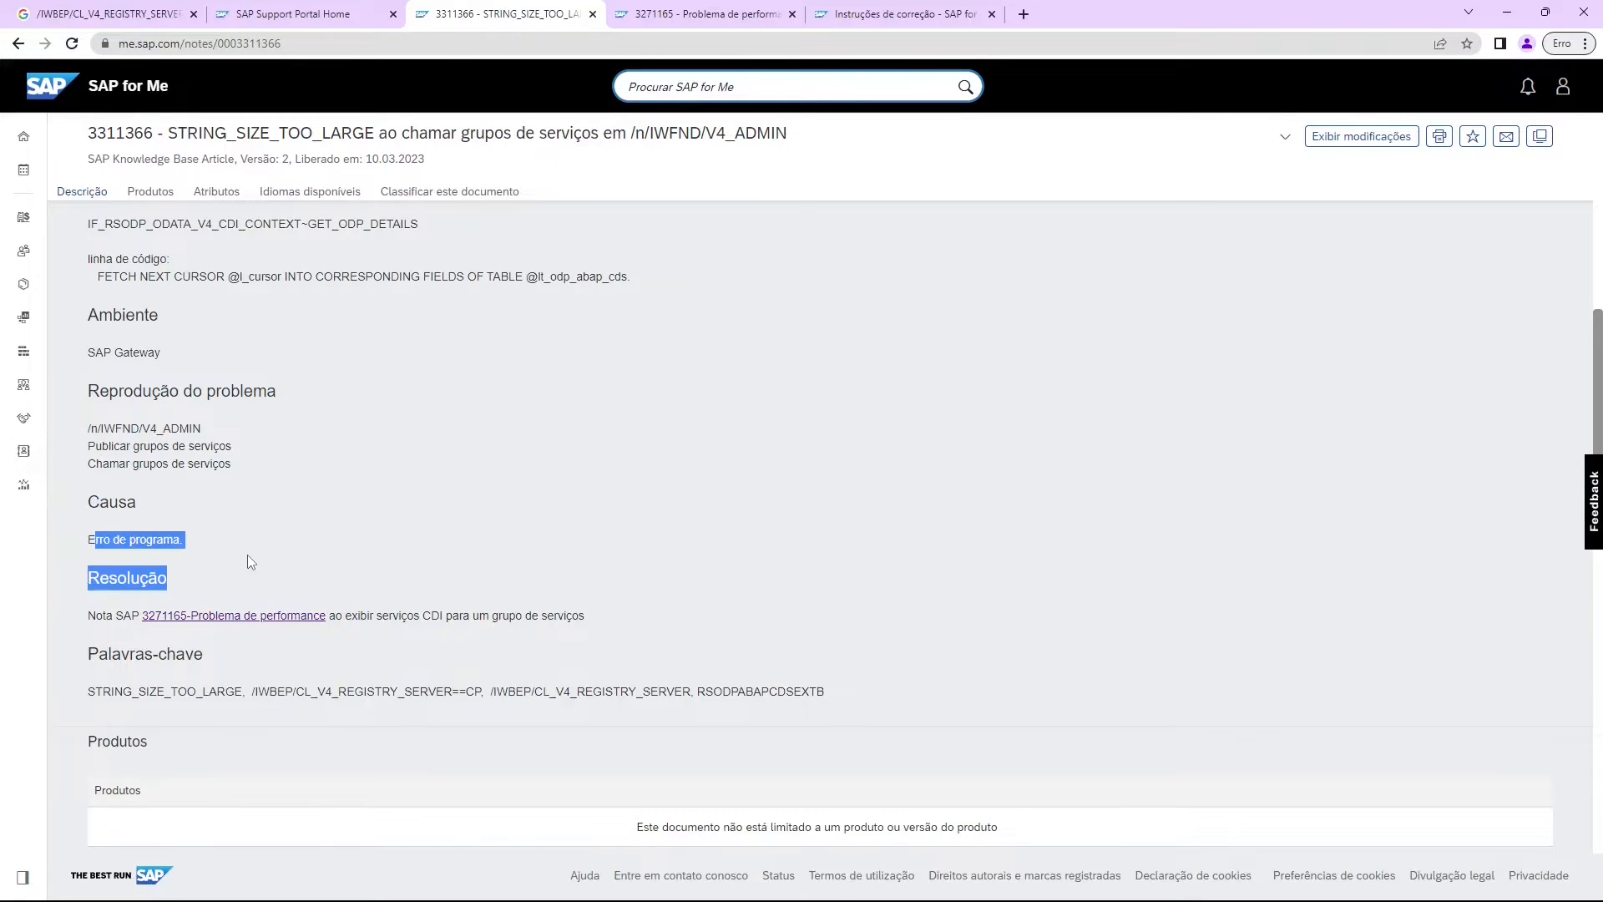
scroll(247, 554, "down", 2)
left_click(258, 396)
left_click_drag(84, 411, 459, 469)
left_click(219, 407)
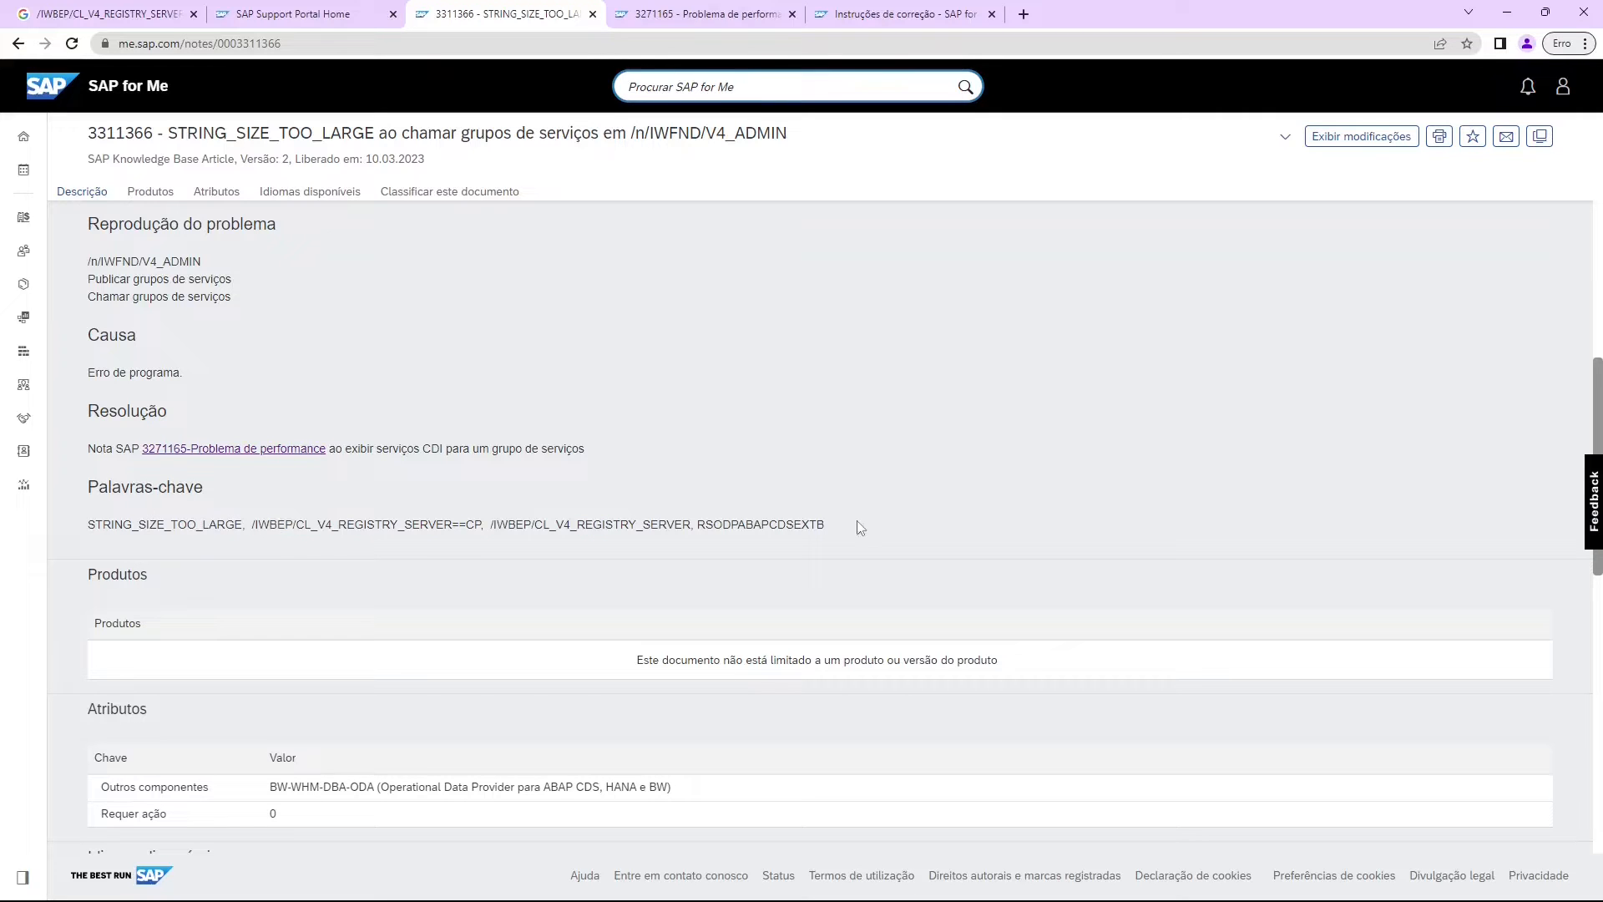
Highlight the last entry under Palavras-chave and review the article's products, attributes, available languages and rating sections.
left_click_drag(700, 518, 886, 526)
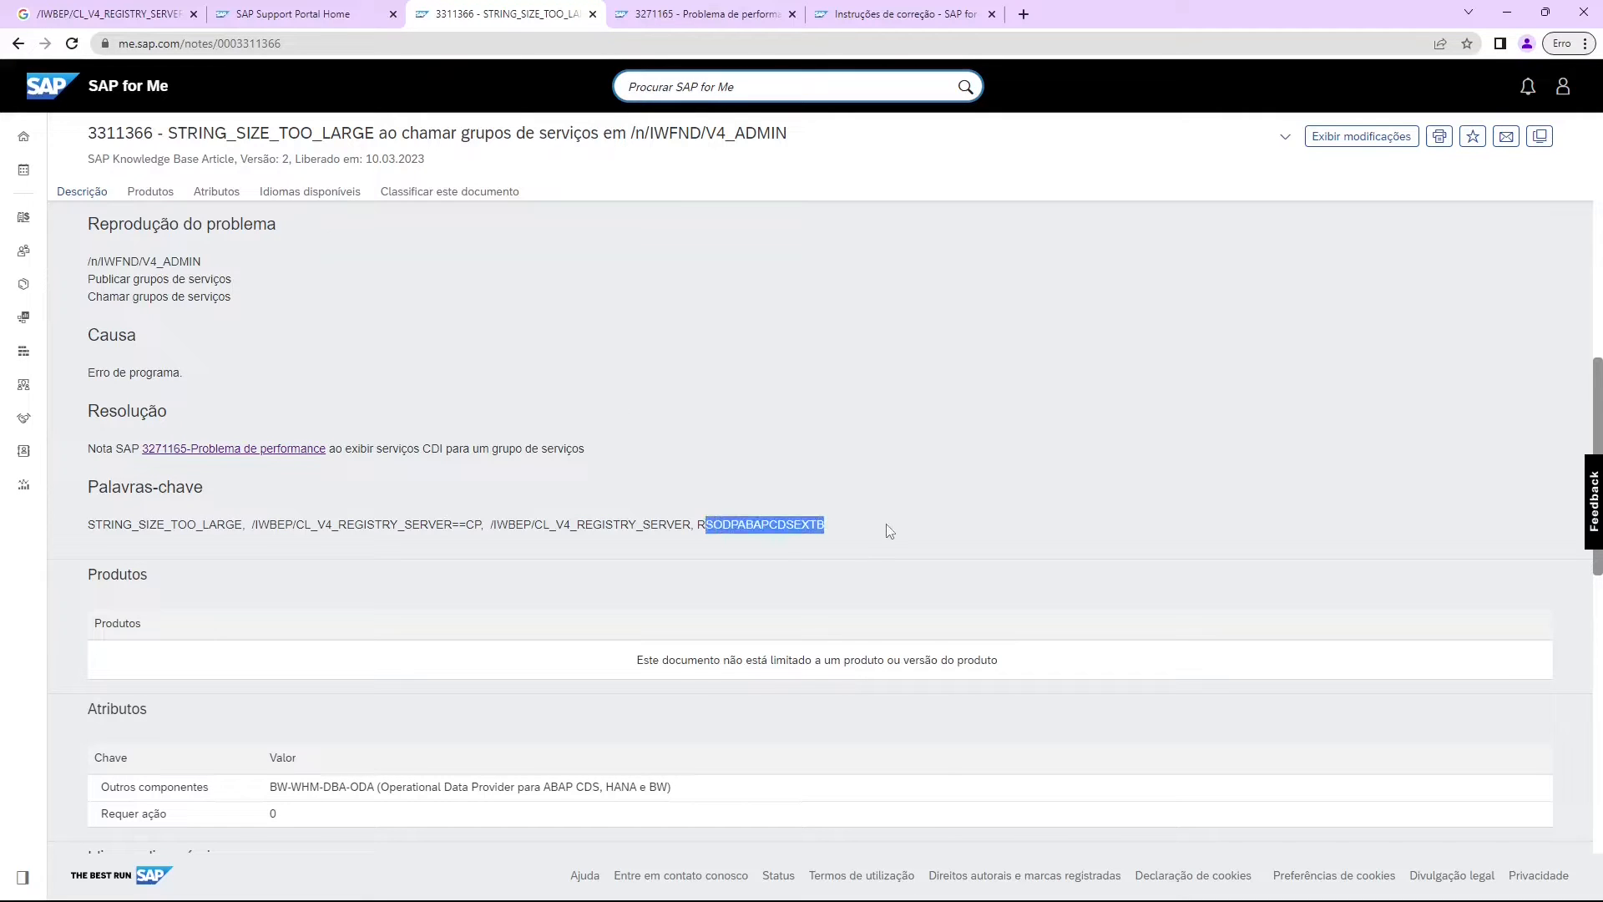
left_click(887, 526)
scroll(686, 422, "down", 2)
scroll(686, 422, "down", 2)
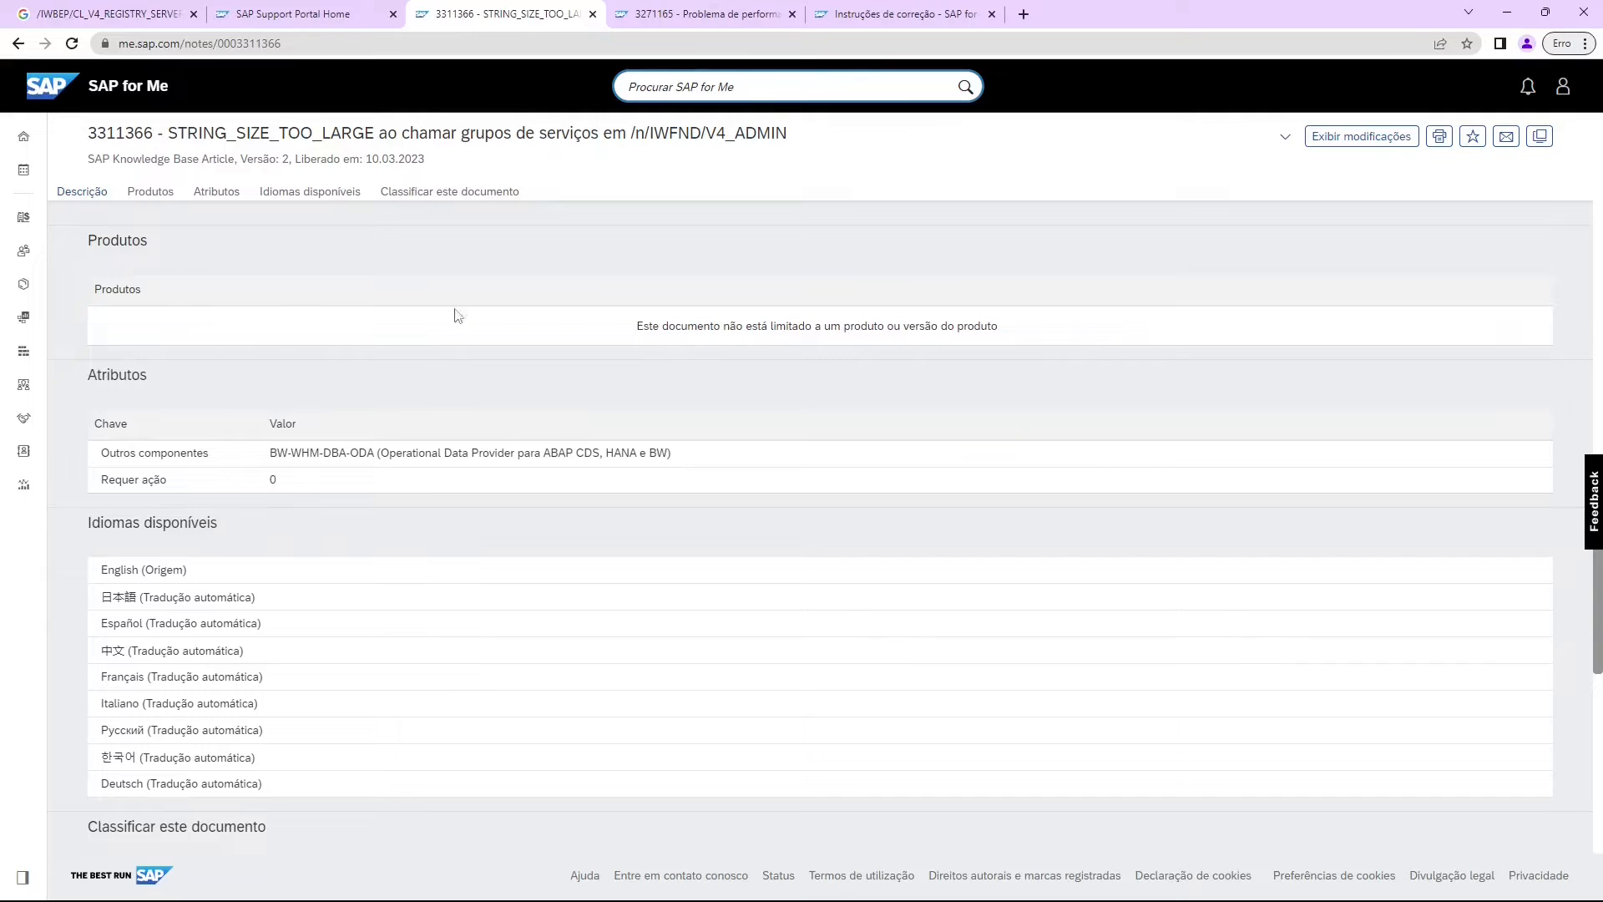
scroll(433, 513, "down", 3)
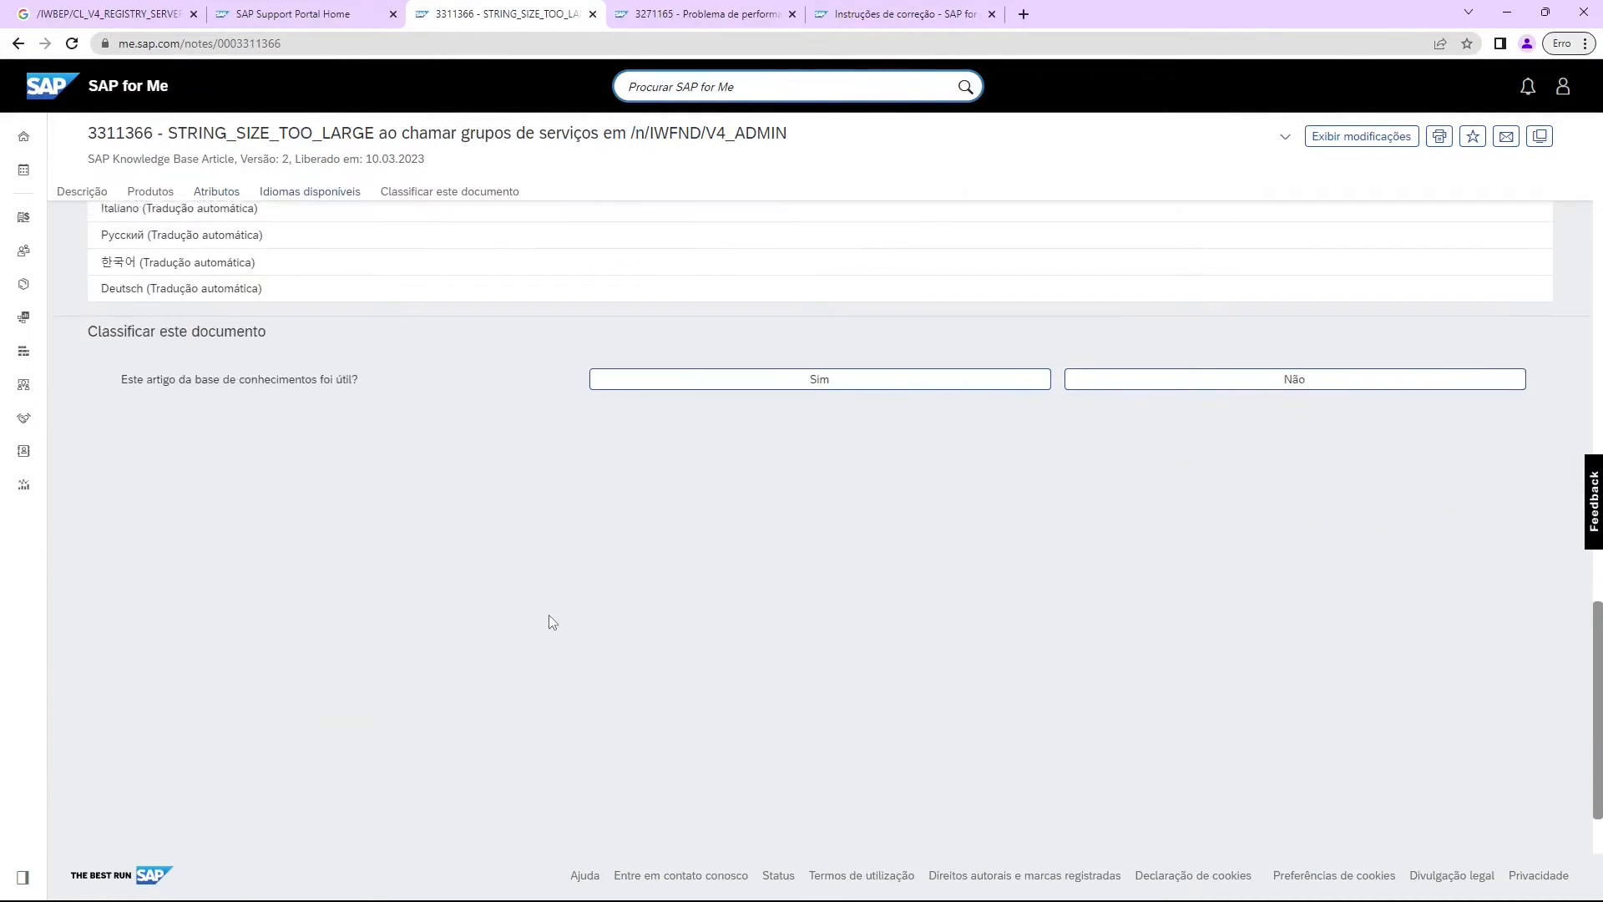
scroll(548, 614, "up", 9)
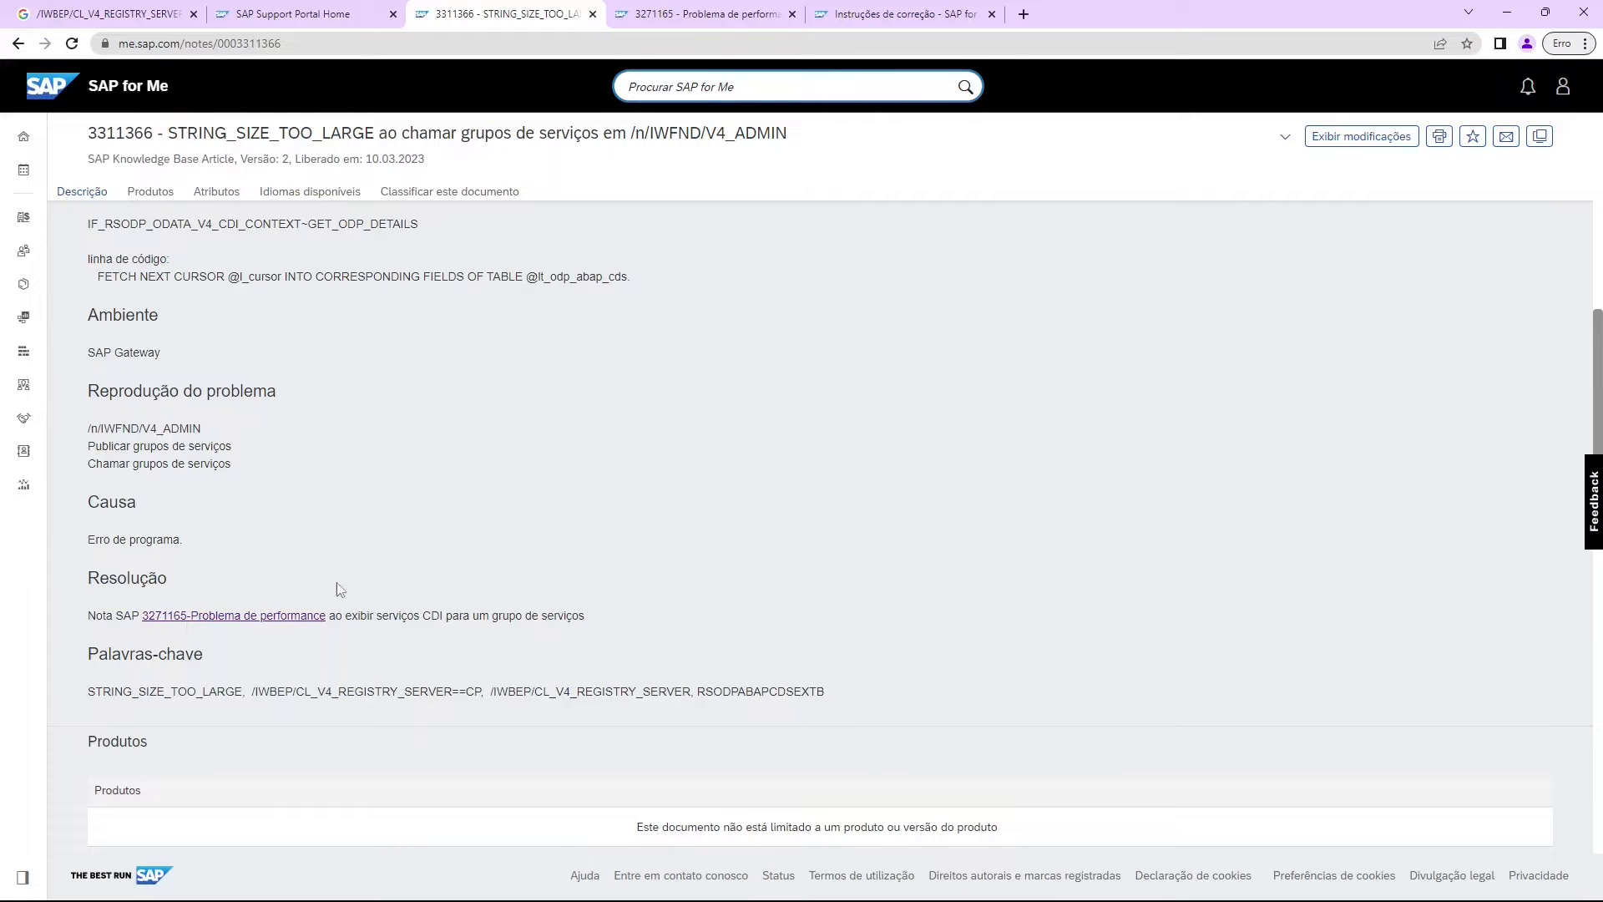
Switch to SAP Note 3271165 and examine its header, highlighting the document type, release date and component.
left_click(682, 16)
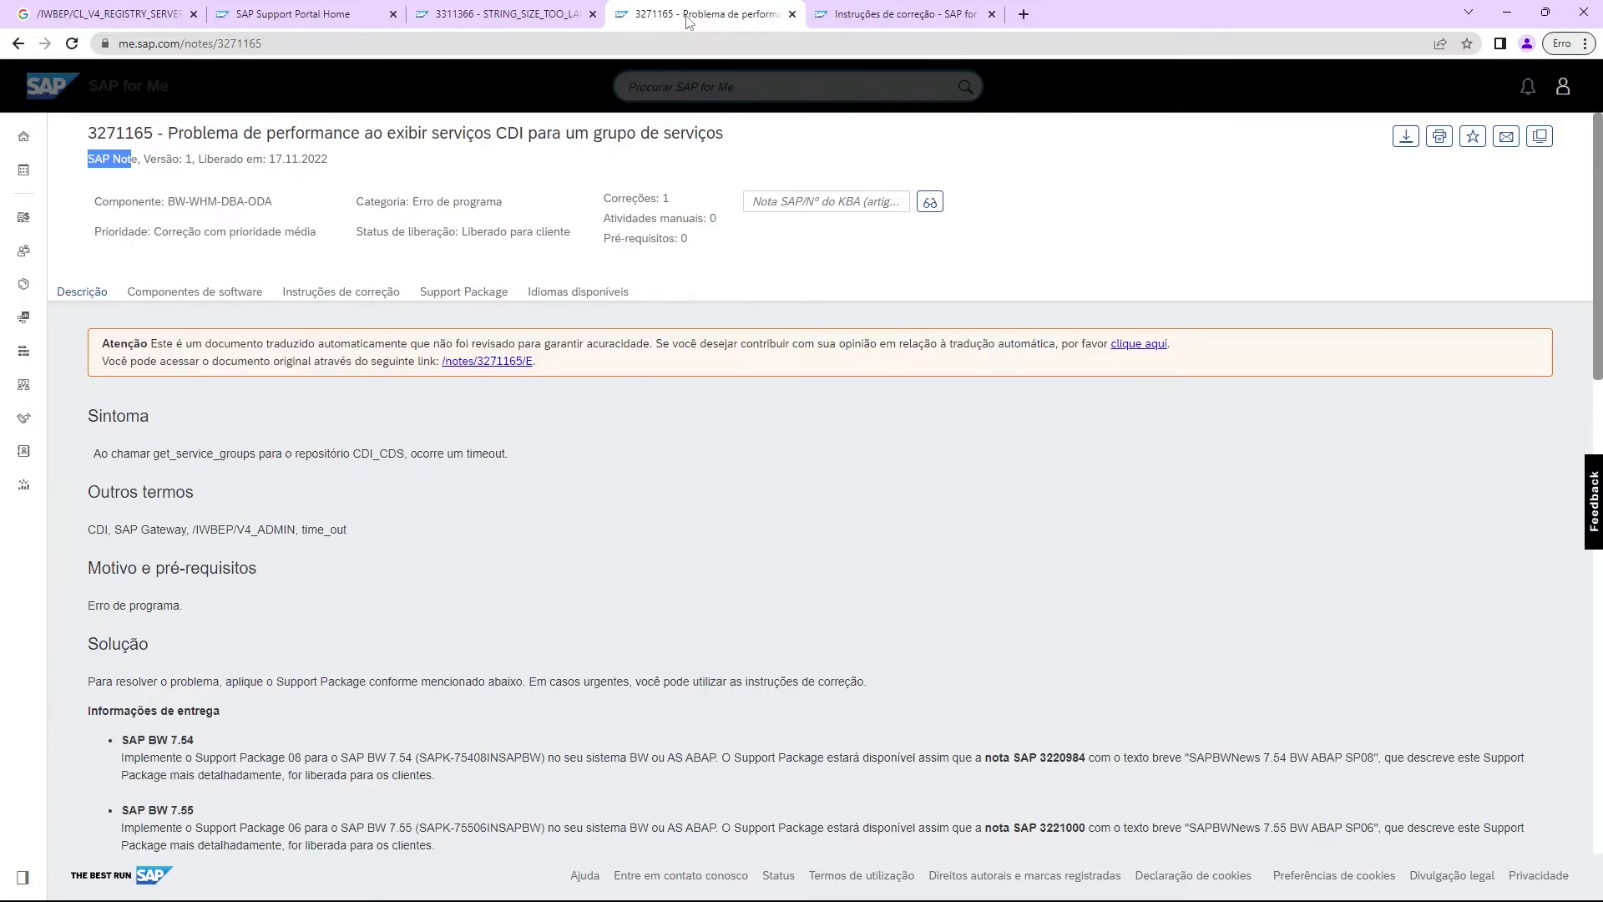
left_click(208, 133)
left_click_drag(112, 163, 150, 163)
left_click_drag(183, 163, 192, 163)
left_click(196, 164)
left_click_drag(276, 159, 351, 160)
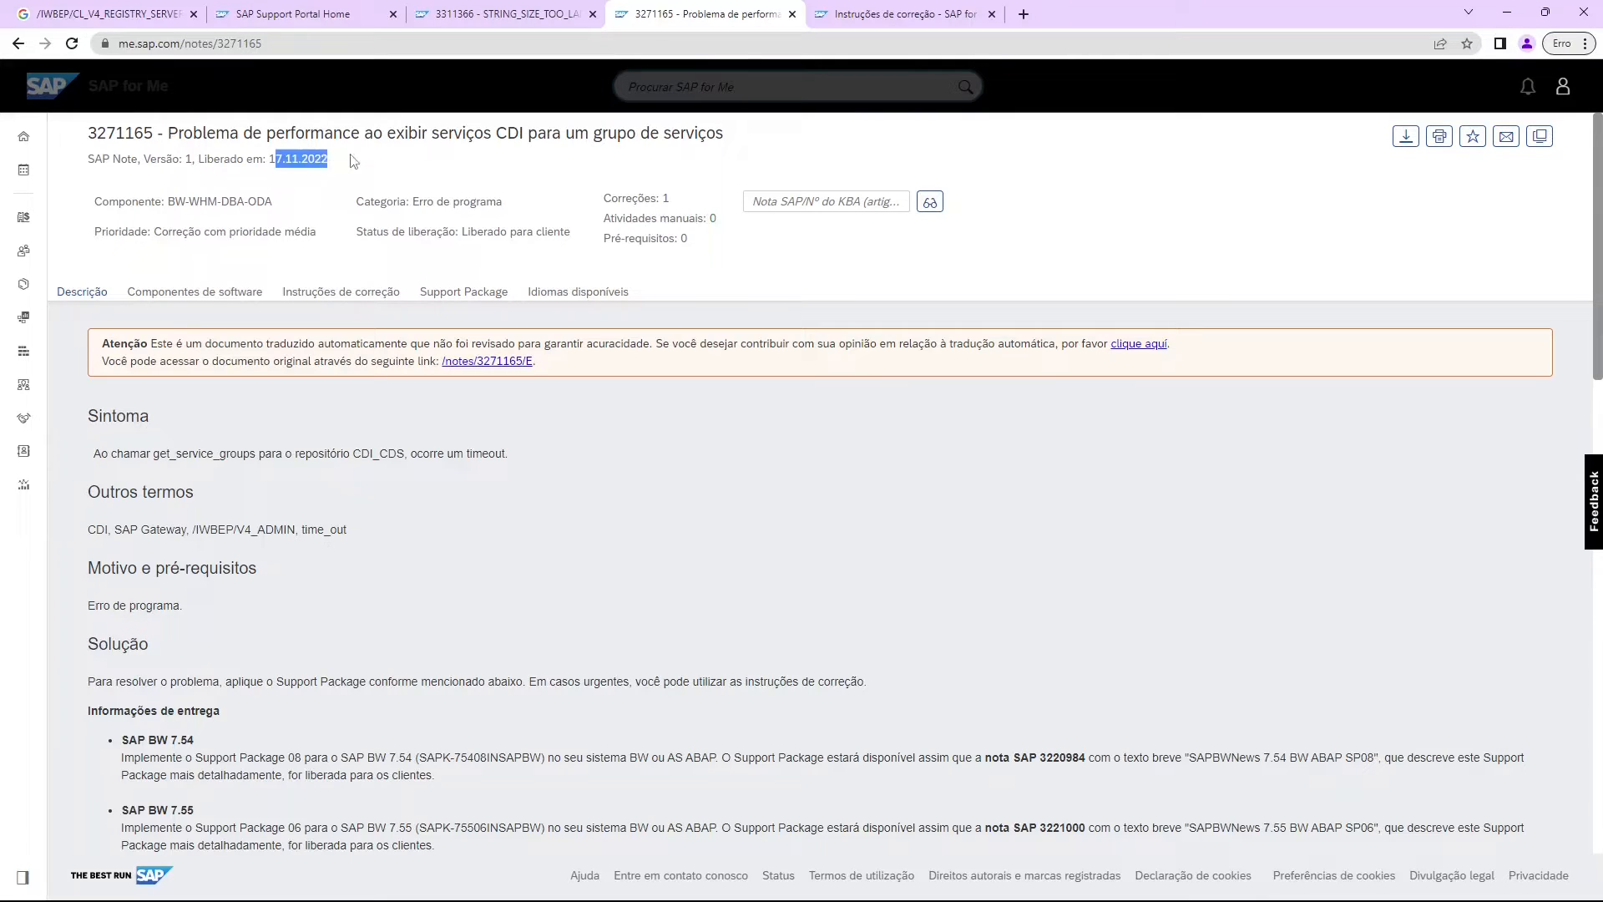
left_click(290, 179)
left_click_drag(155, 201, 262, 198)
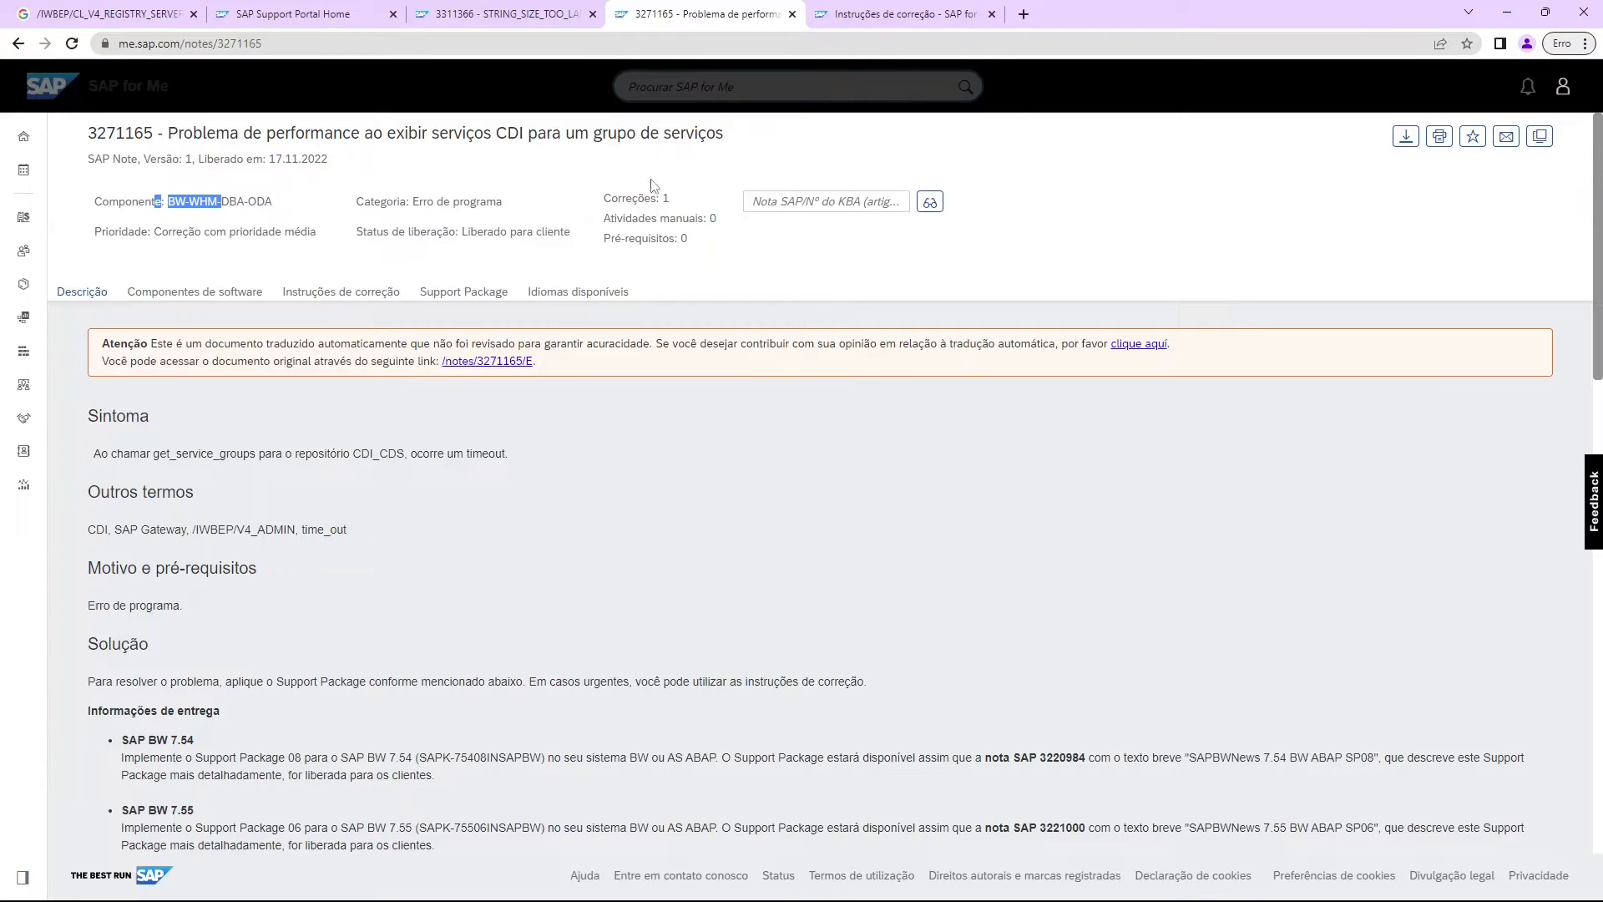
Examine the manual activities and prerequisites entries in the header of SAP Note 3271165.
left_click(676, 215)
left_click_drag(609, 219, 682, 221)
left_click(713, 219)
left_click(721, 236)
triple_click(718, 226)
left_click(718, 215)
left_click_drag(612, 241, 669, 241)
left_click(694, 249)
Review the corrections, manual activities and prerequisites of SAP Note 3271165 together by highlighting the whole block.
left_click_drag(612, 200, 711, 246)
left_click(706, 247)
left_click(746, 255)
left_click_drag(603, 203, 707, 240)
left_click(691, 235)
left_click(714, 246)
Examine the Sintoma, Outros termos and Motivo e pré-requisitos sections of SAP Note 3271165, highlighting "Erro de programa".
left_click_drag(92, 453, 180, 460)
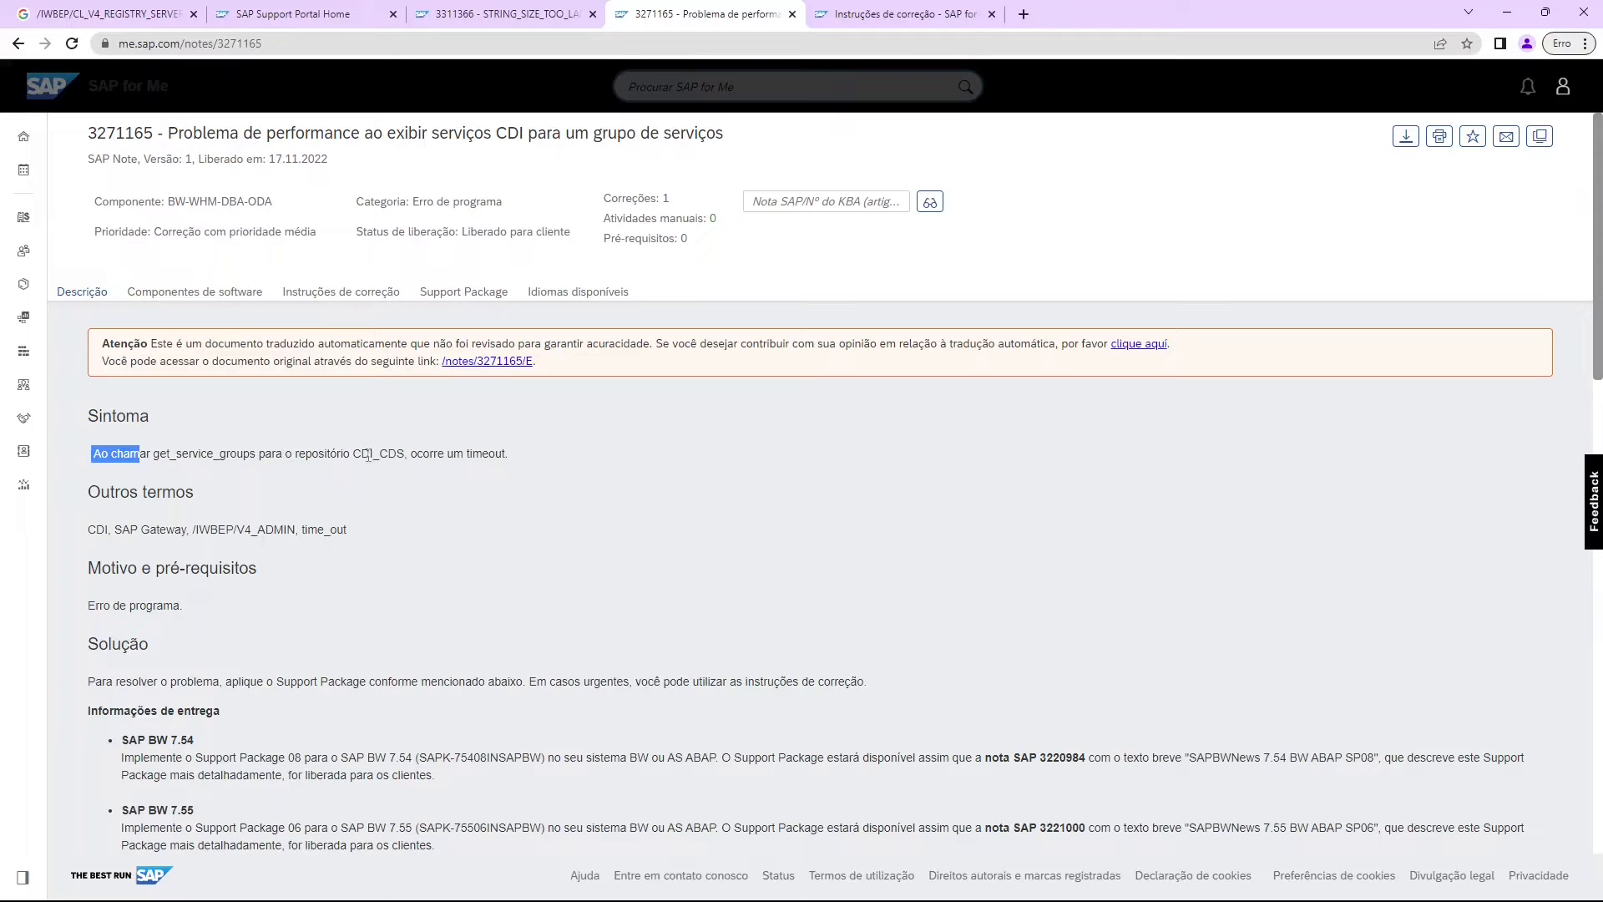
left_click_drag(413, 455, 553, 449)
left_click(553, 467)
scroll(240, 555, "down", 2)
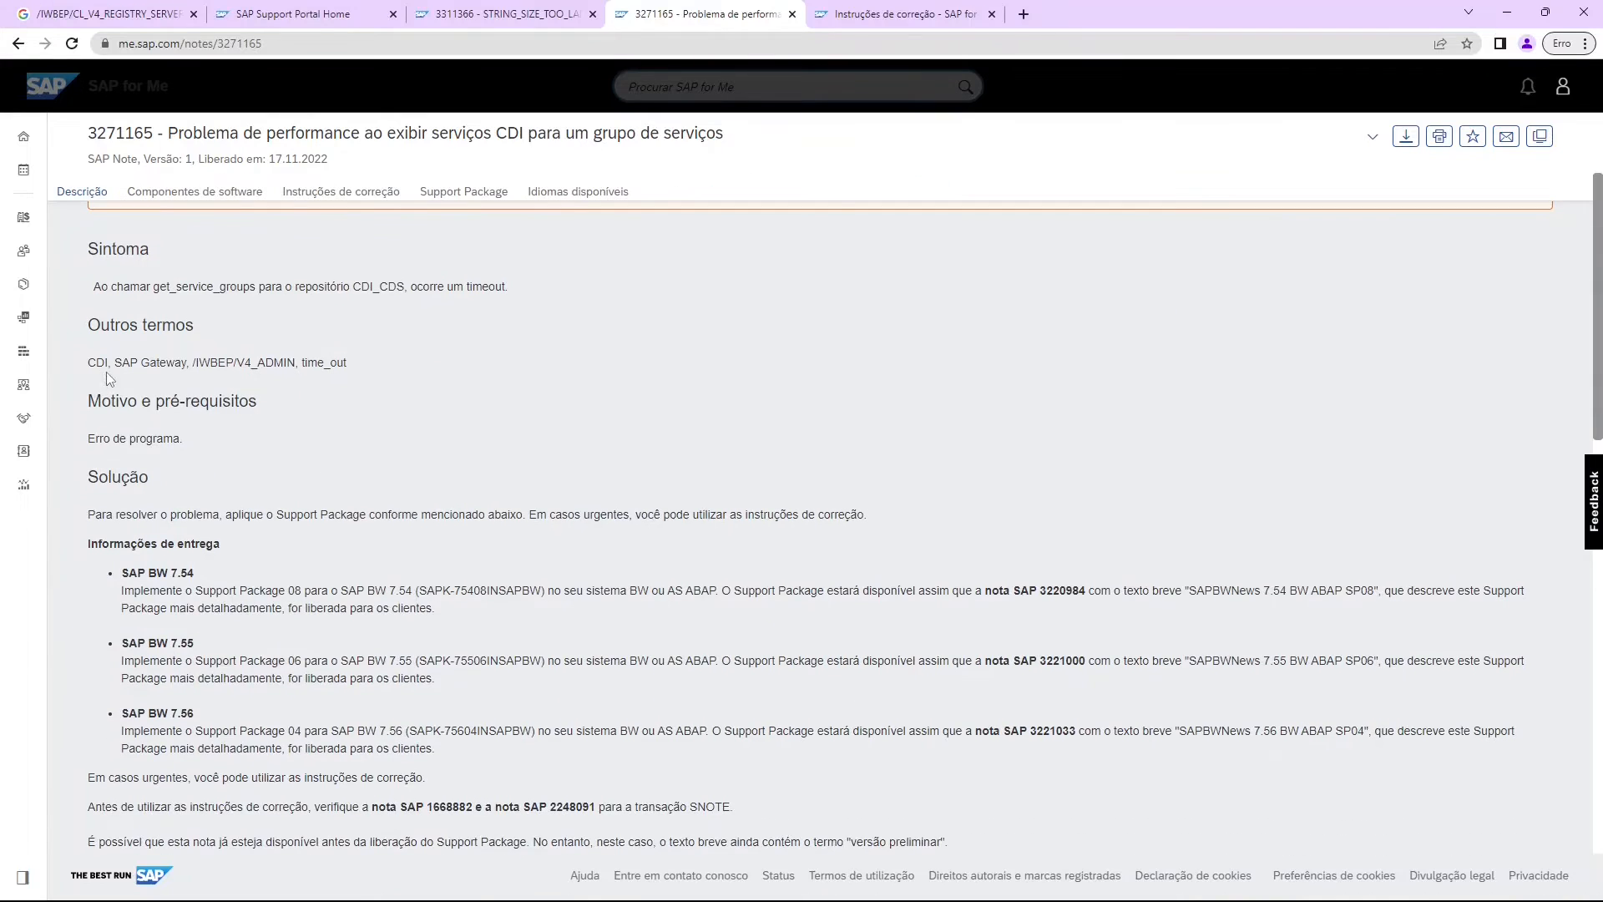
left_click_drag(103, 376, 194, 377)
triple_click(242, 437)
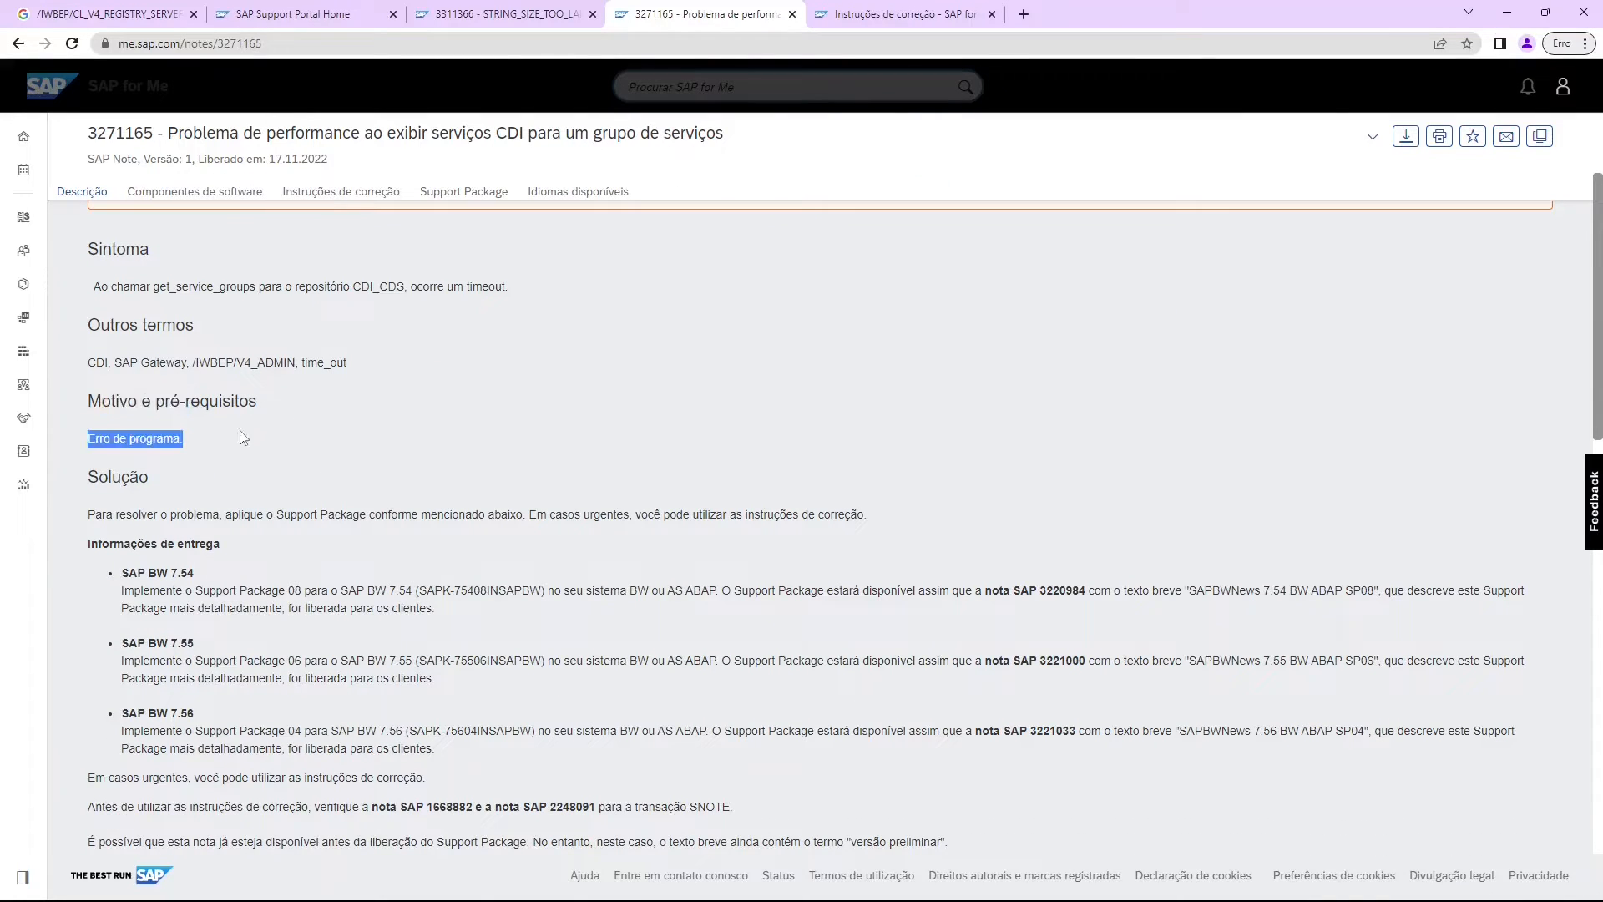
left_click(103, 399)
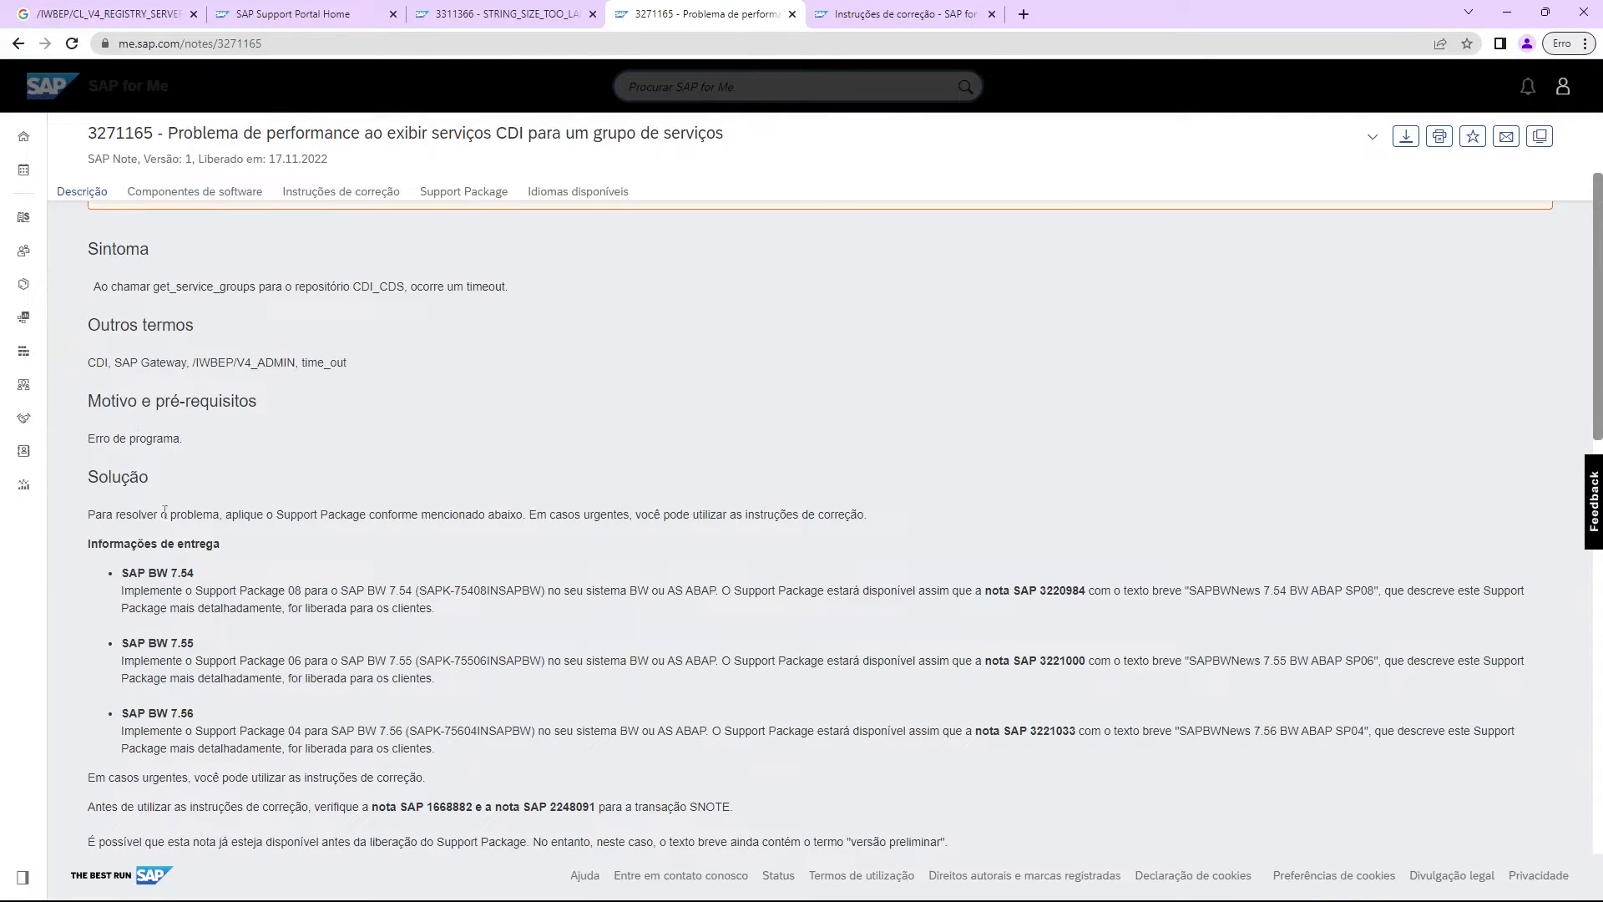
Examine the Solução section's advice for urgent cases, highlighting "pode utilizar as instruções de correção".
left_click_drag(109, 478, 180, 532)
left_click_drag(548, 518, 886, 525)
left_click(700, 520)
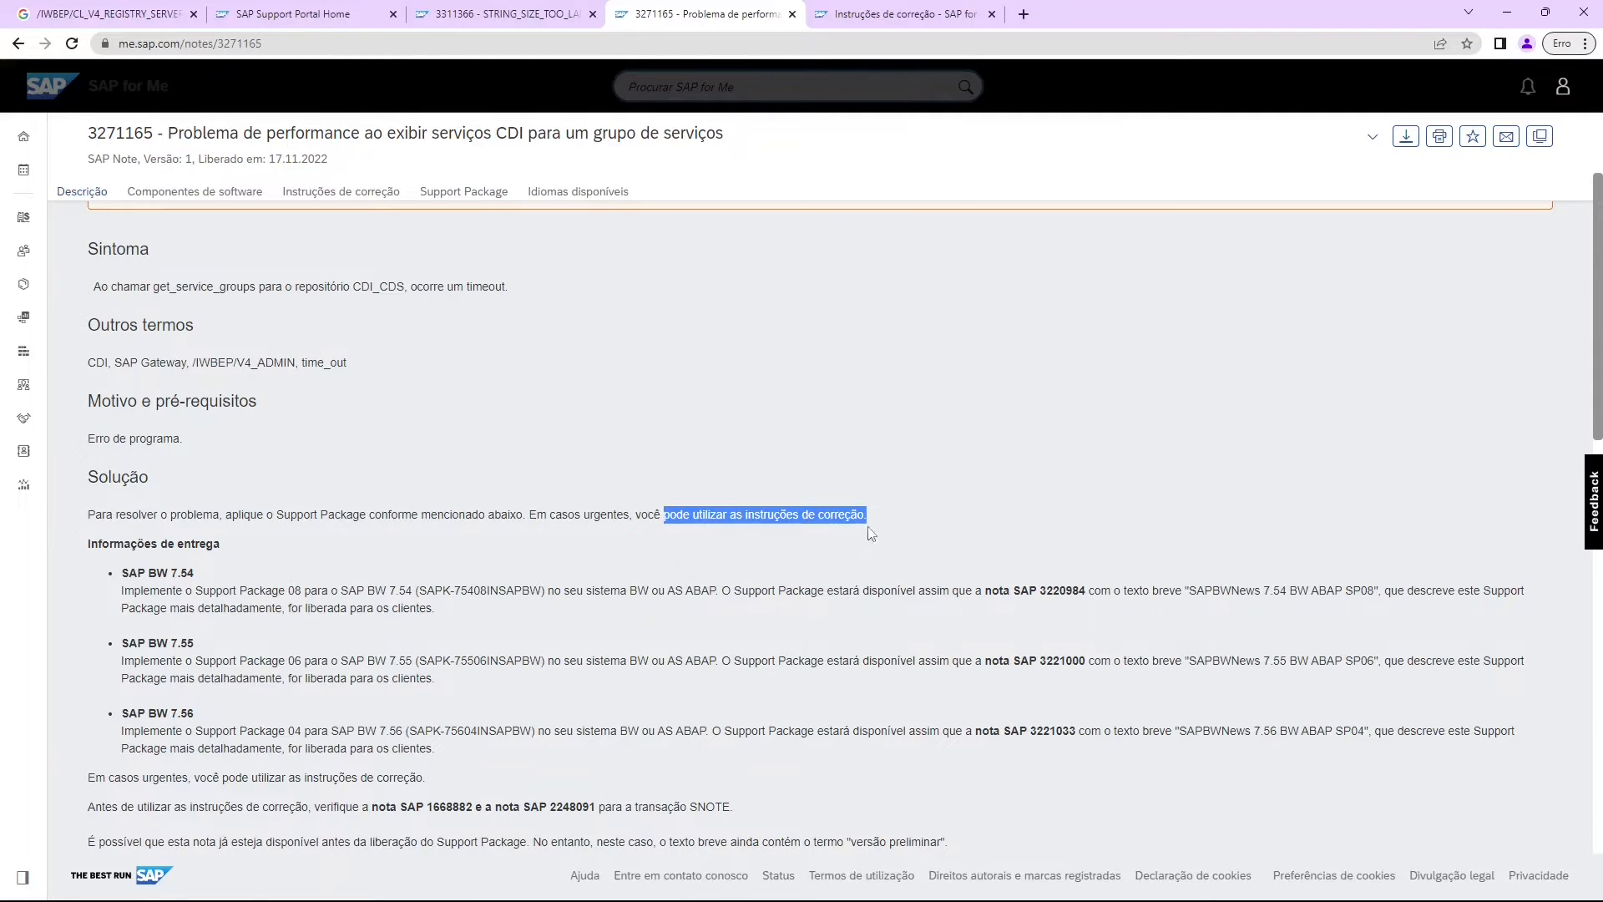
left_click(793, 552)
Highlight the Support Package recommendation in the Solução section, above the SAP BW delivery information.
scroll(794, 553, "down", 1)
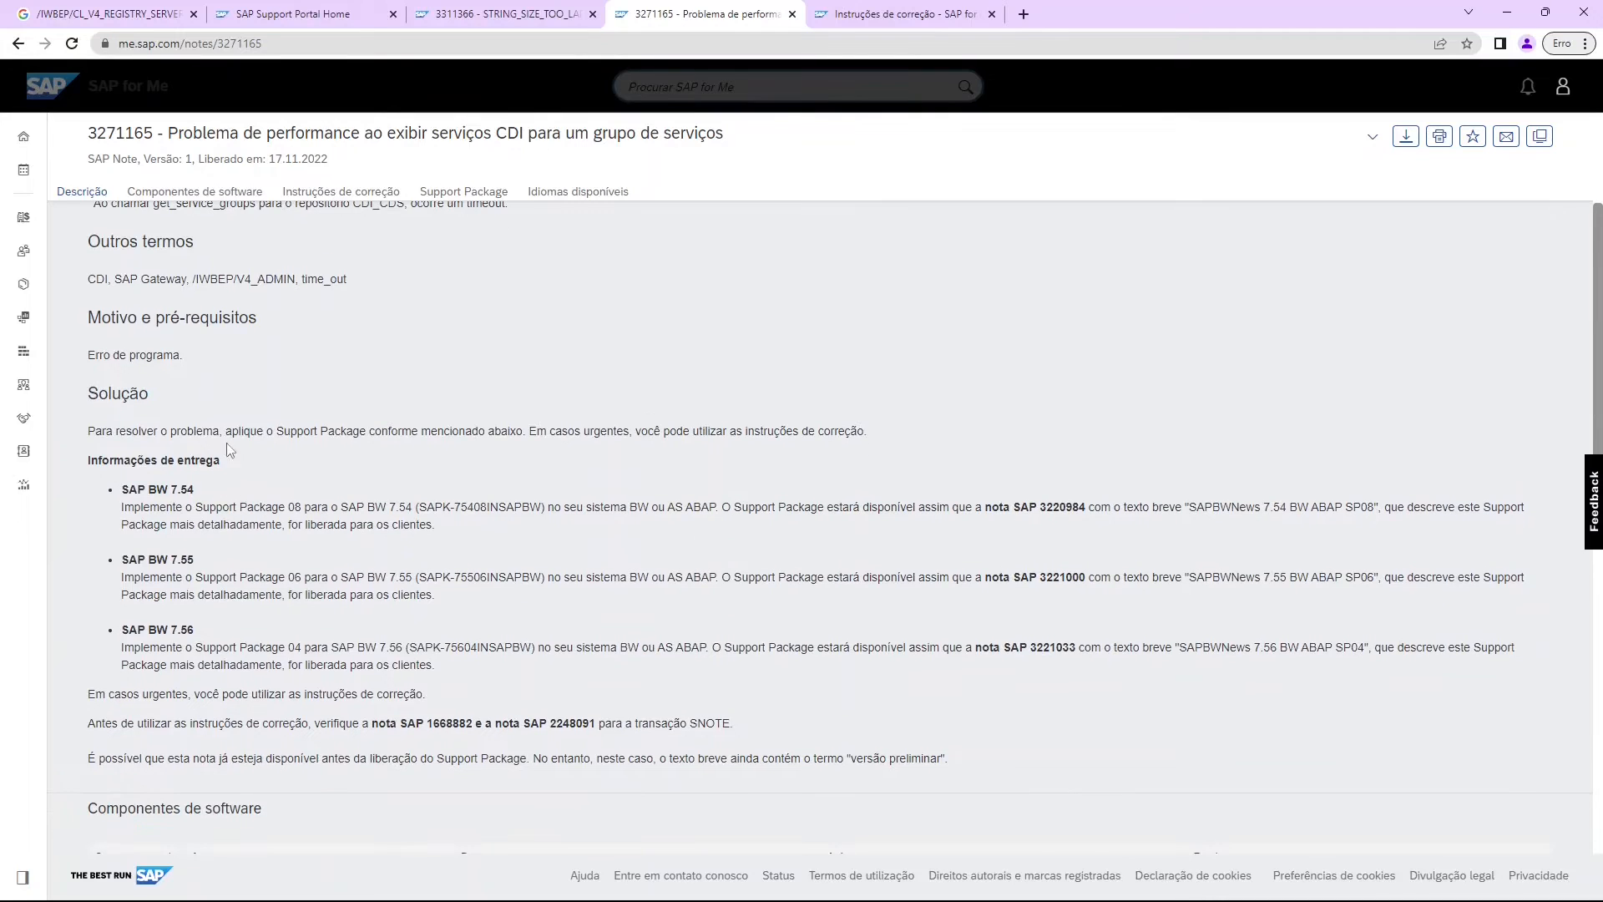
left_click_drag(180, 431, 508, 455)
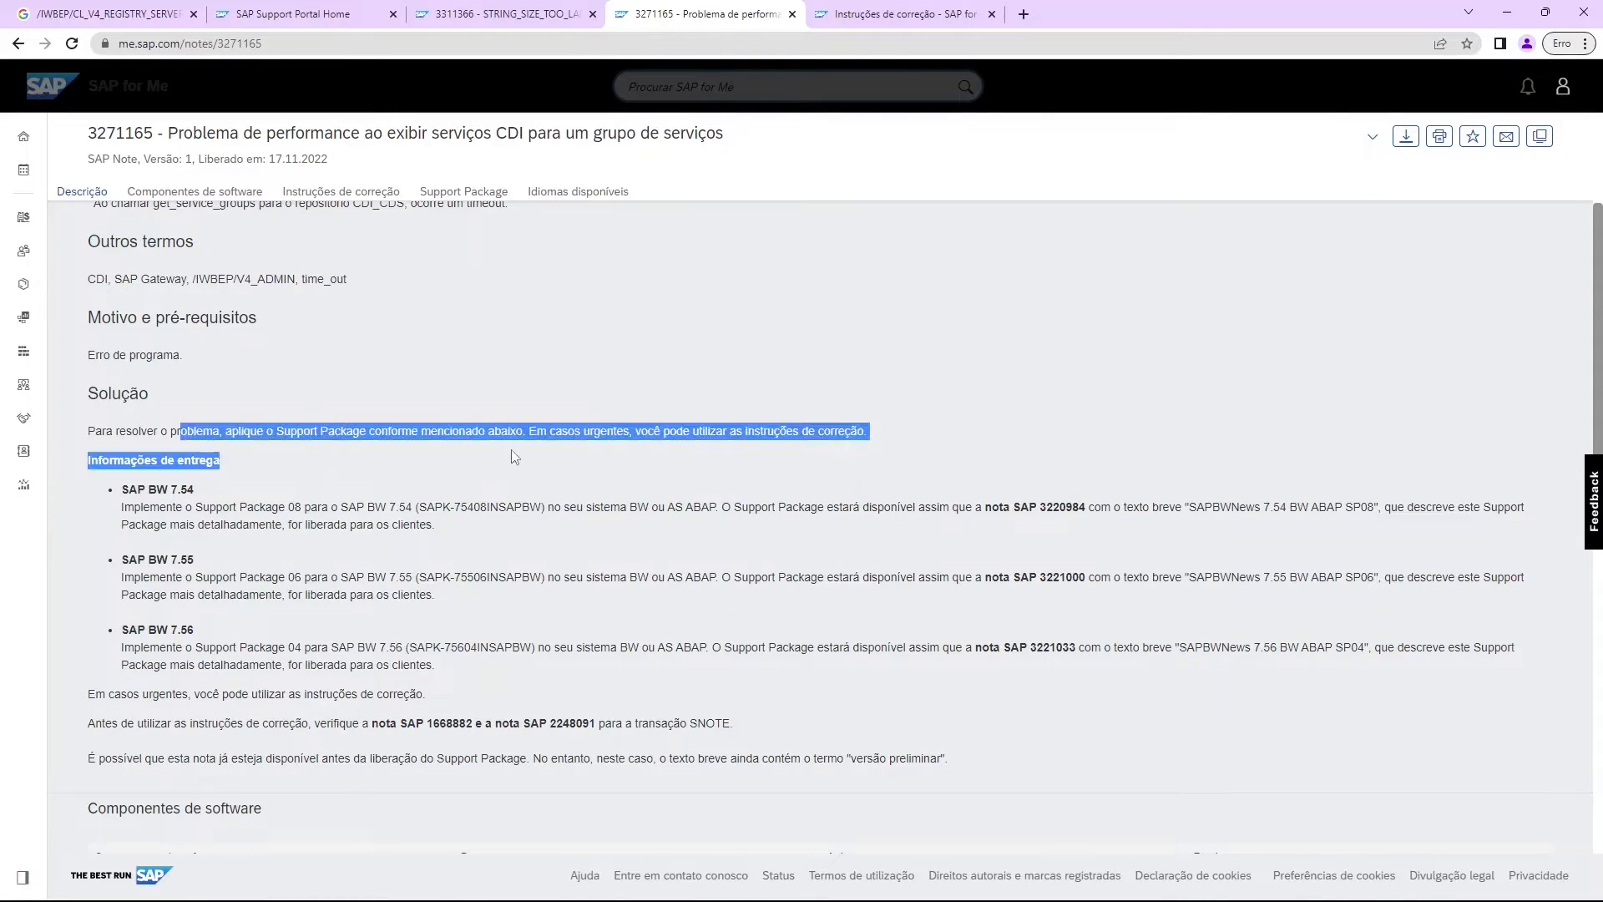
left_click(309, 449)
left_click_drag(282, 430, 306, 468)
left_click(307, 468)
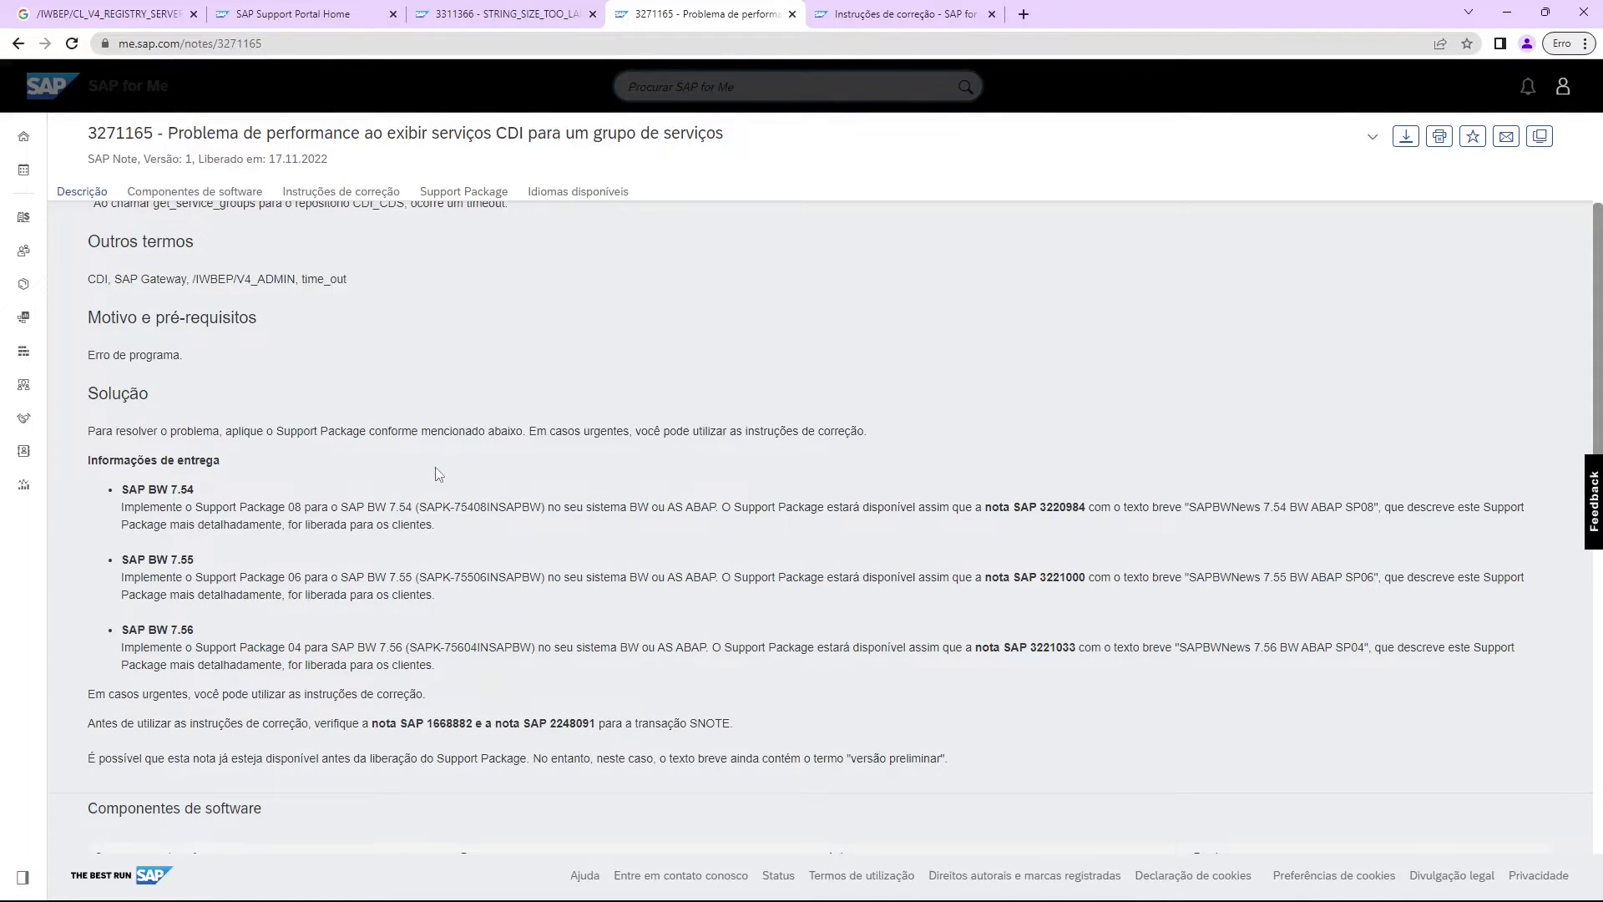
Highlight the Solução section's Support Package and urgent-case advice, plus the "Informações de entrega" heading with SAP BW 7.54.
left_click_drag(163, 457, 284, 468)
left_click(284, 467)
scroll(250, 474, "down", 1)
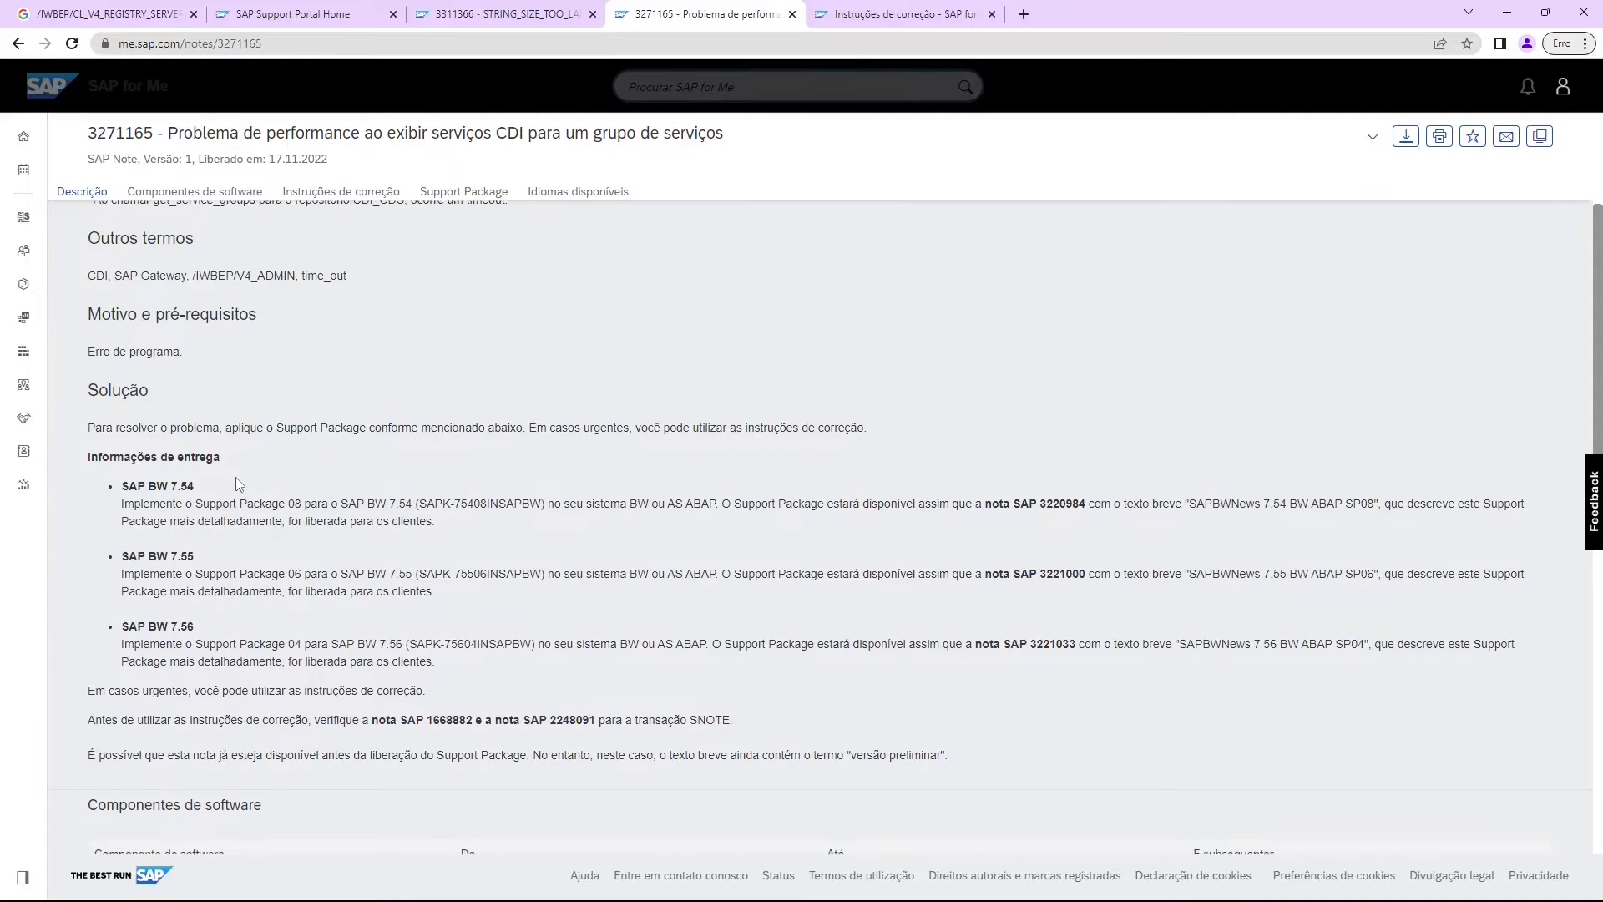
scroll(267, 430, "up", 1)
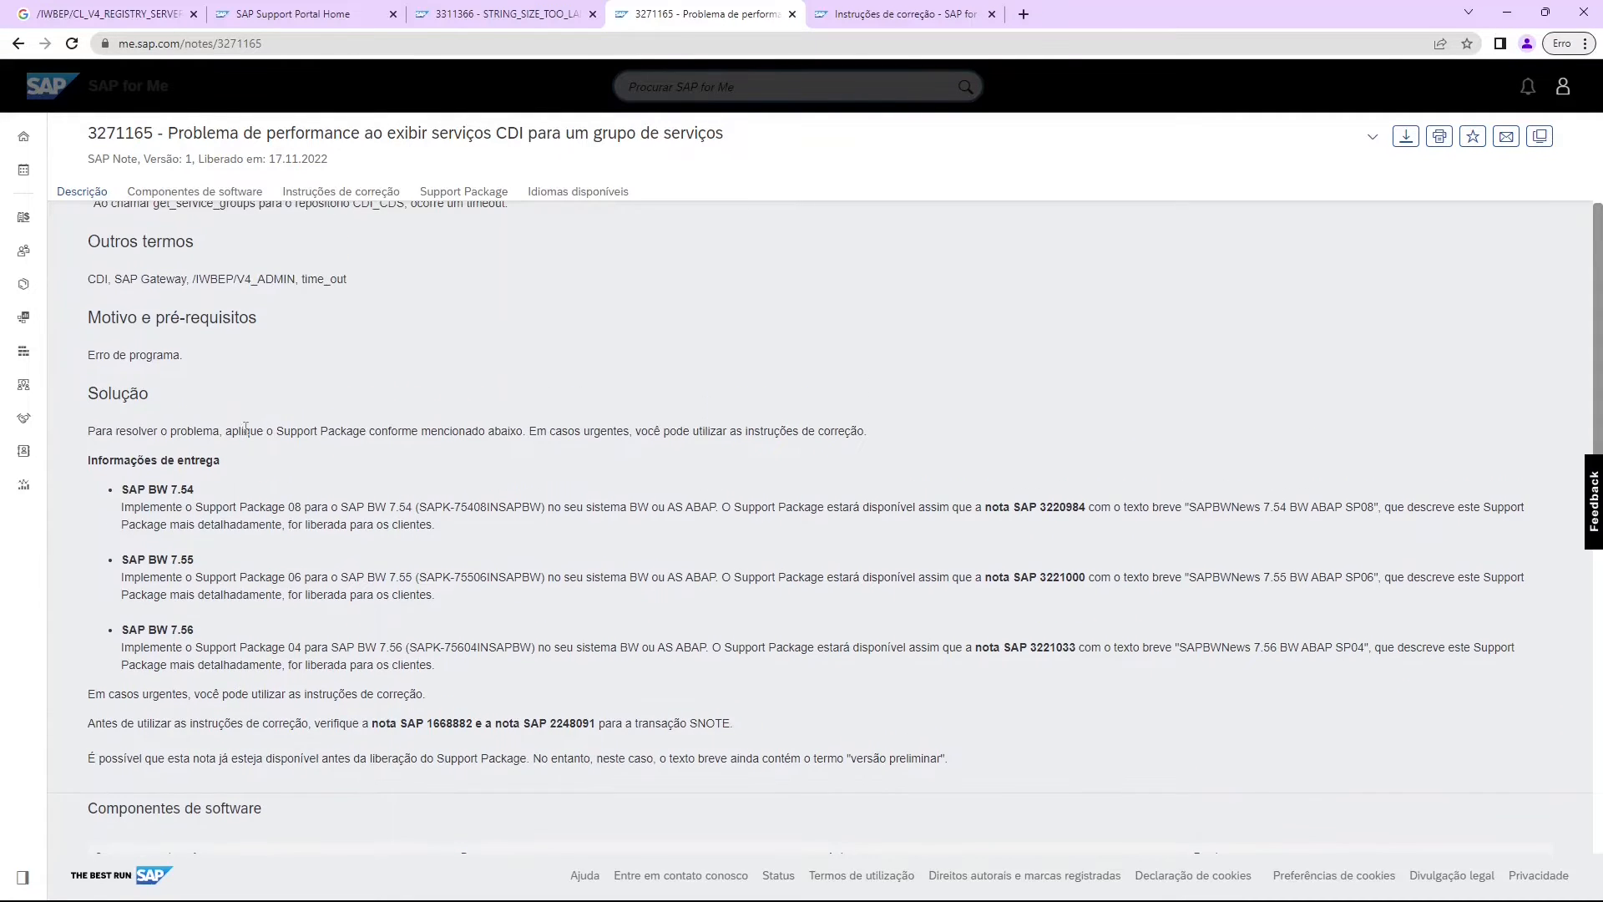
left_click_drag(232, 431, 335, 433)
left_click(366, 431)
left_click_drag(517, 431, 855, 439)
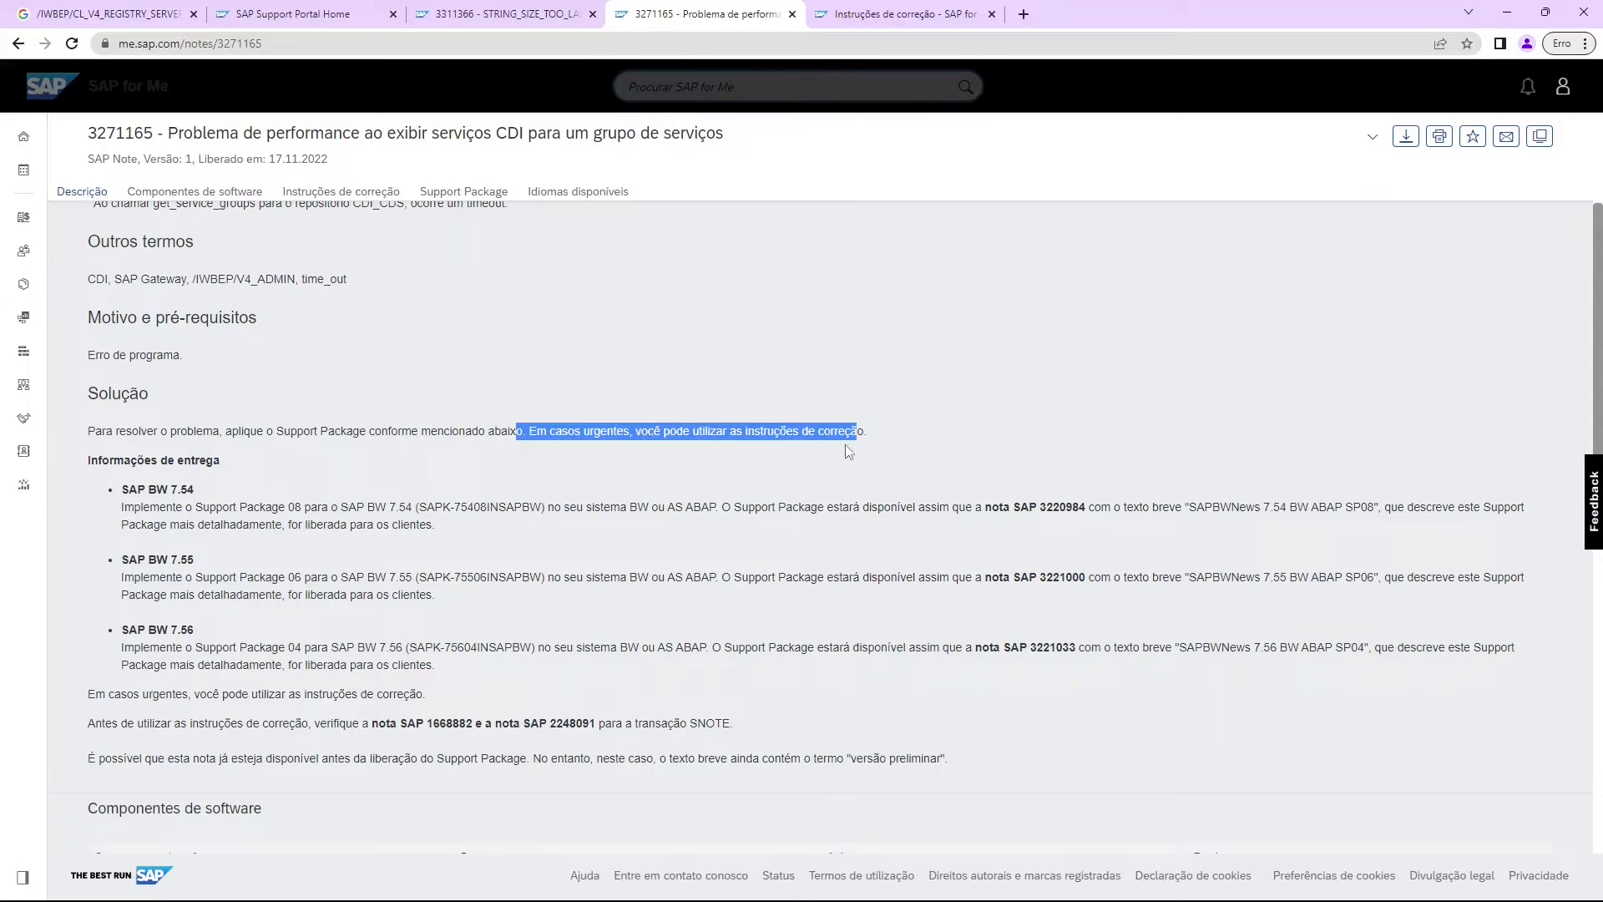
left_click(482, 449)
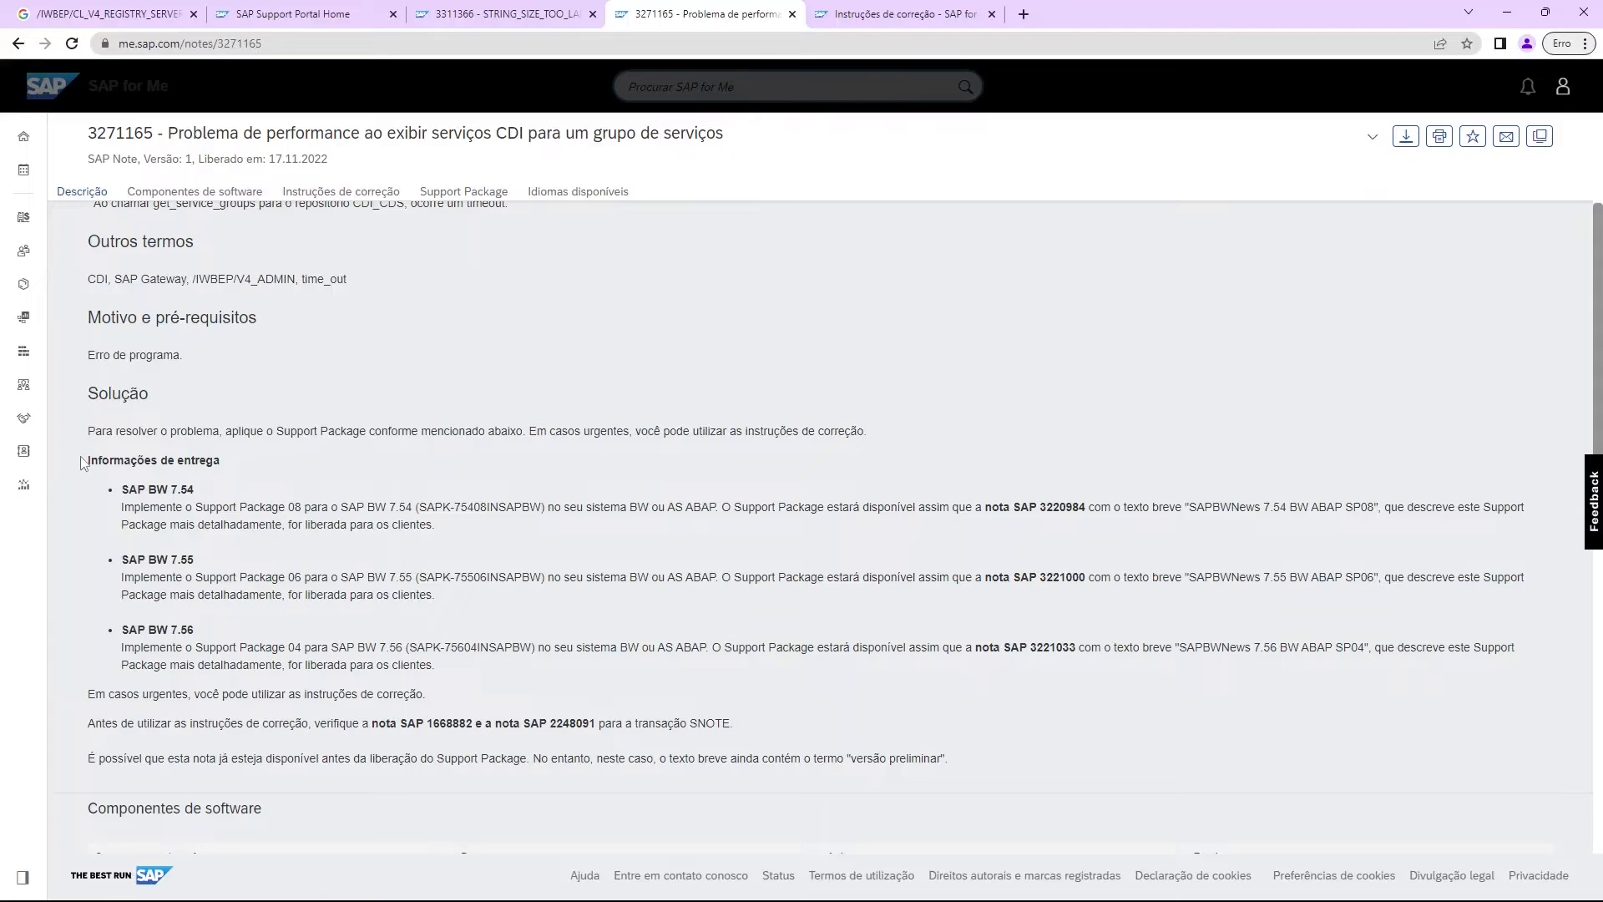
left_click_drag(84, 460, 236, 478)
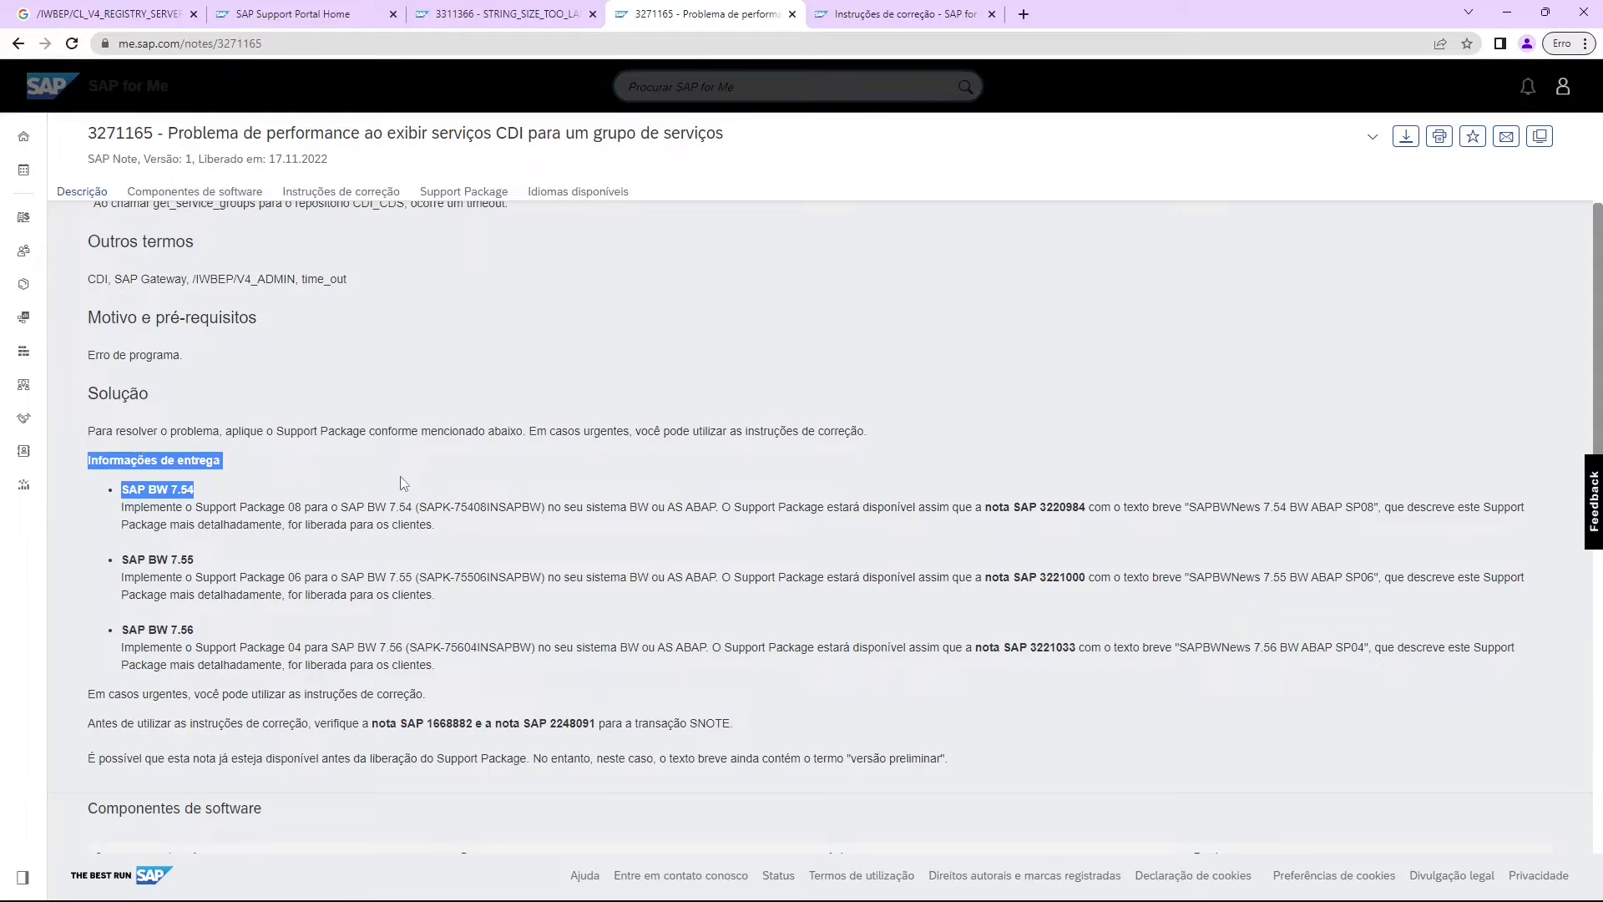
left_click(334, 491)
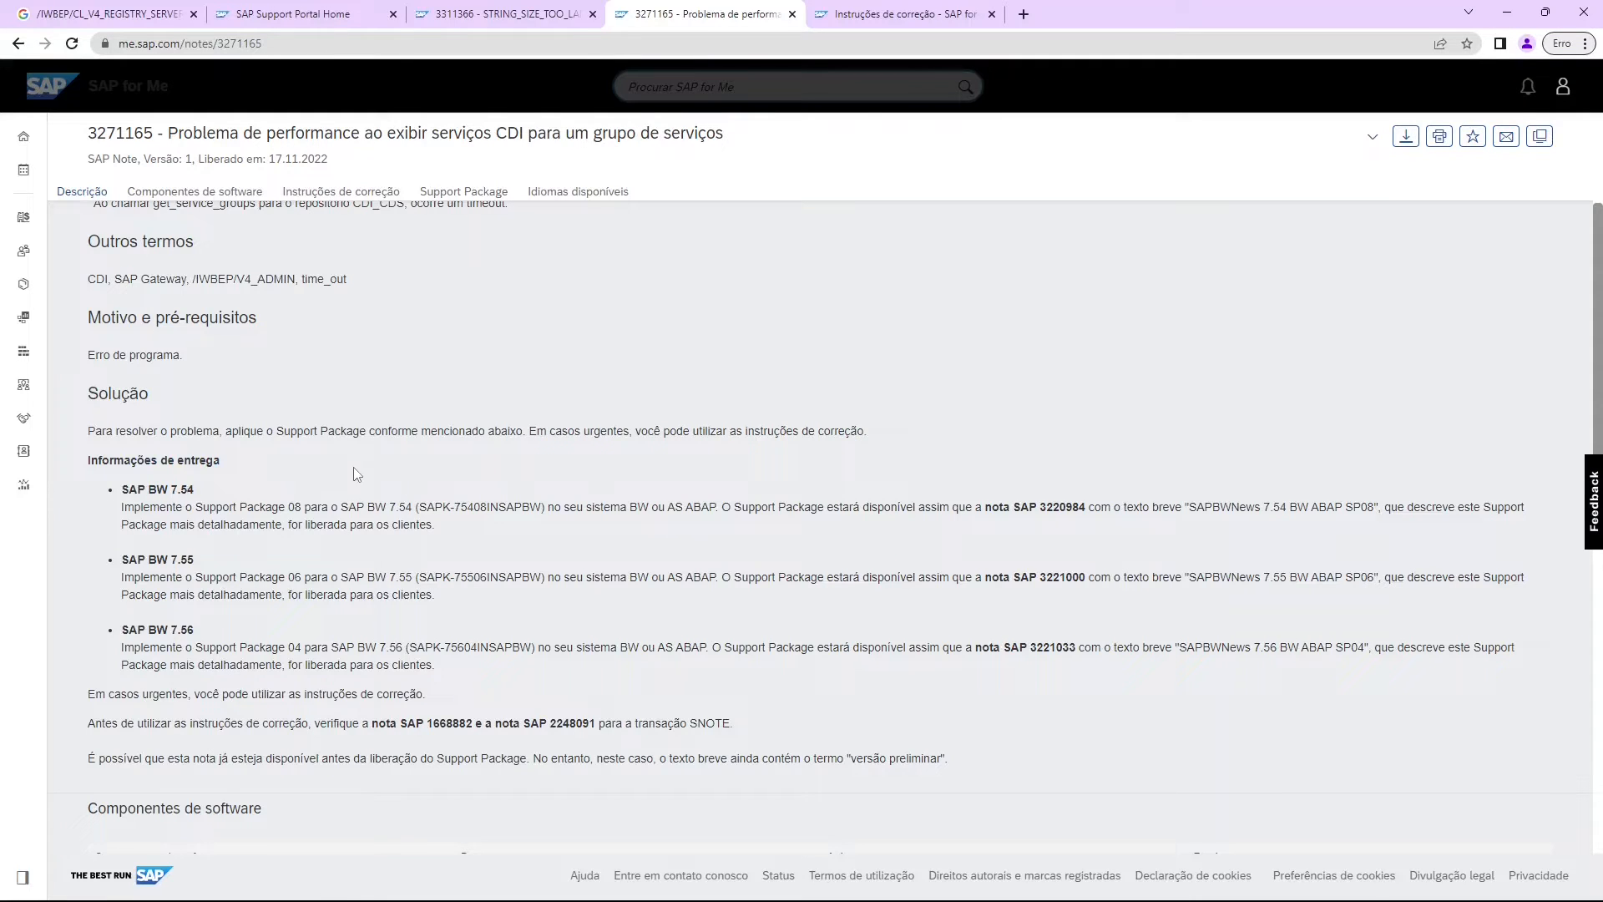
Highlight the advice to check SAP Notes 1668882 and 2248091 for transaction SNOTE before using the correction instructions.
scroll(359, 468, "down", 3)
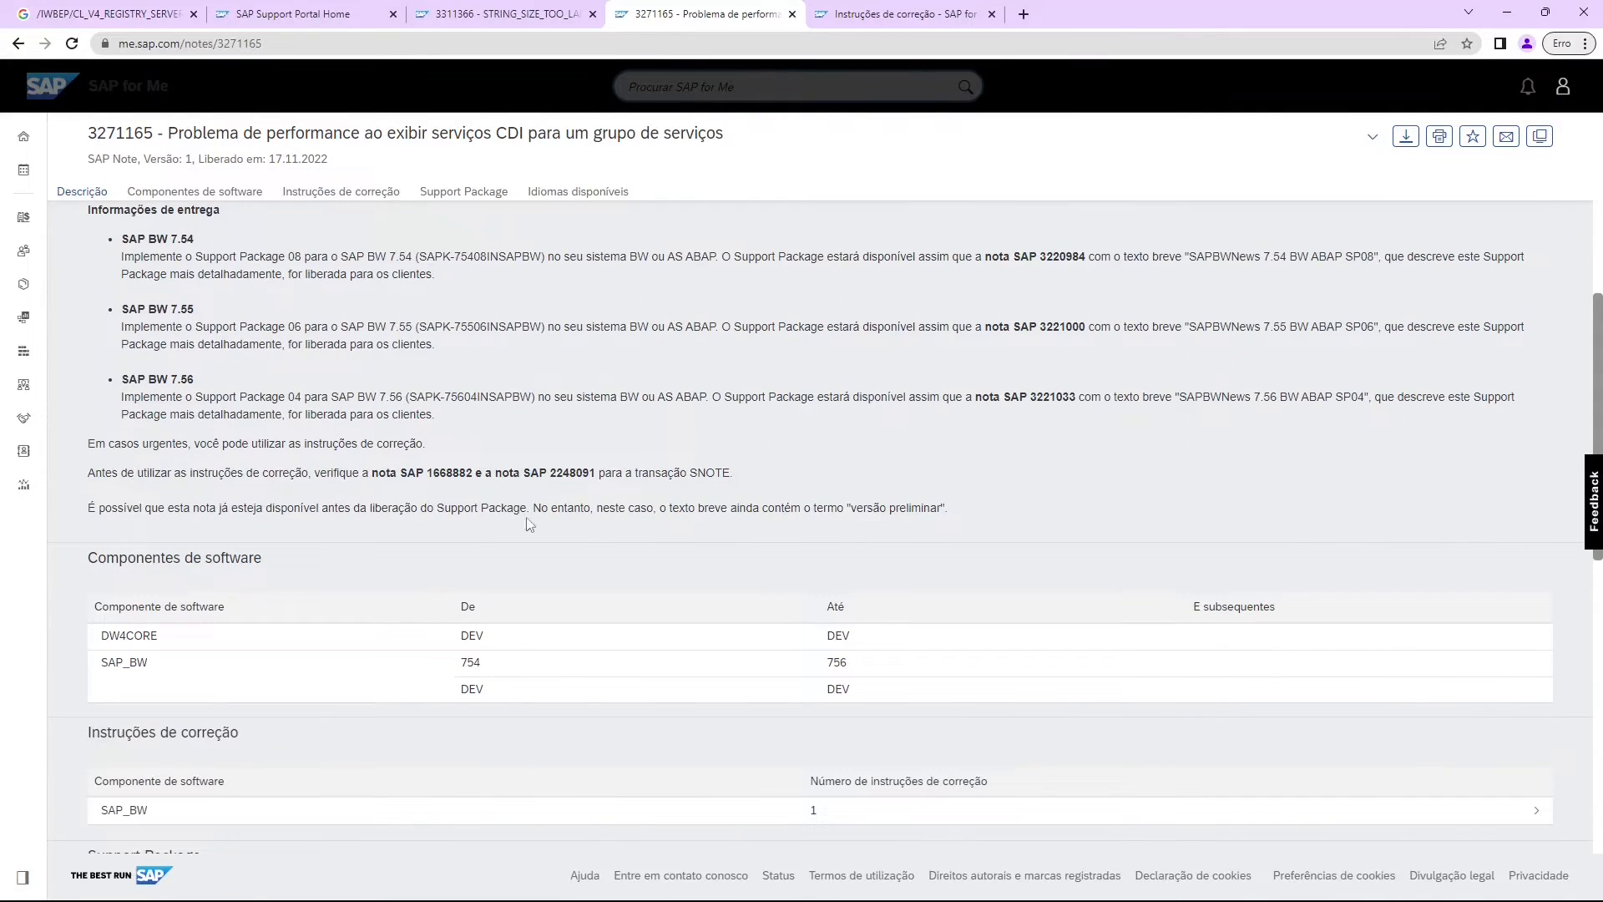
left_click_drag(123, 479, 200, 491)
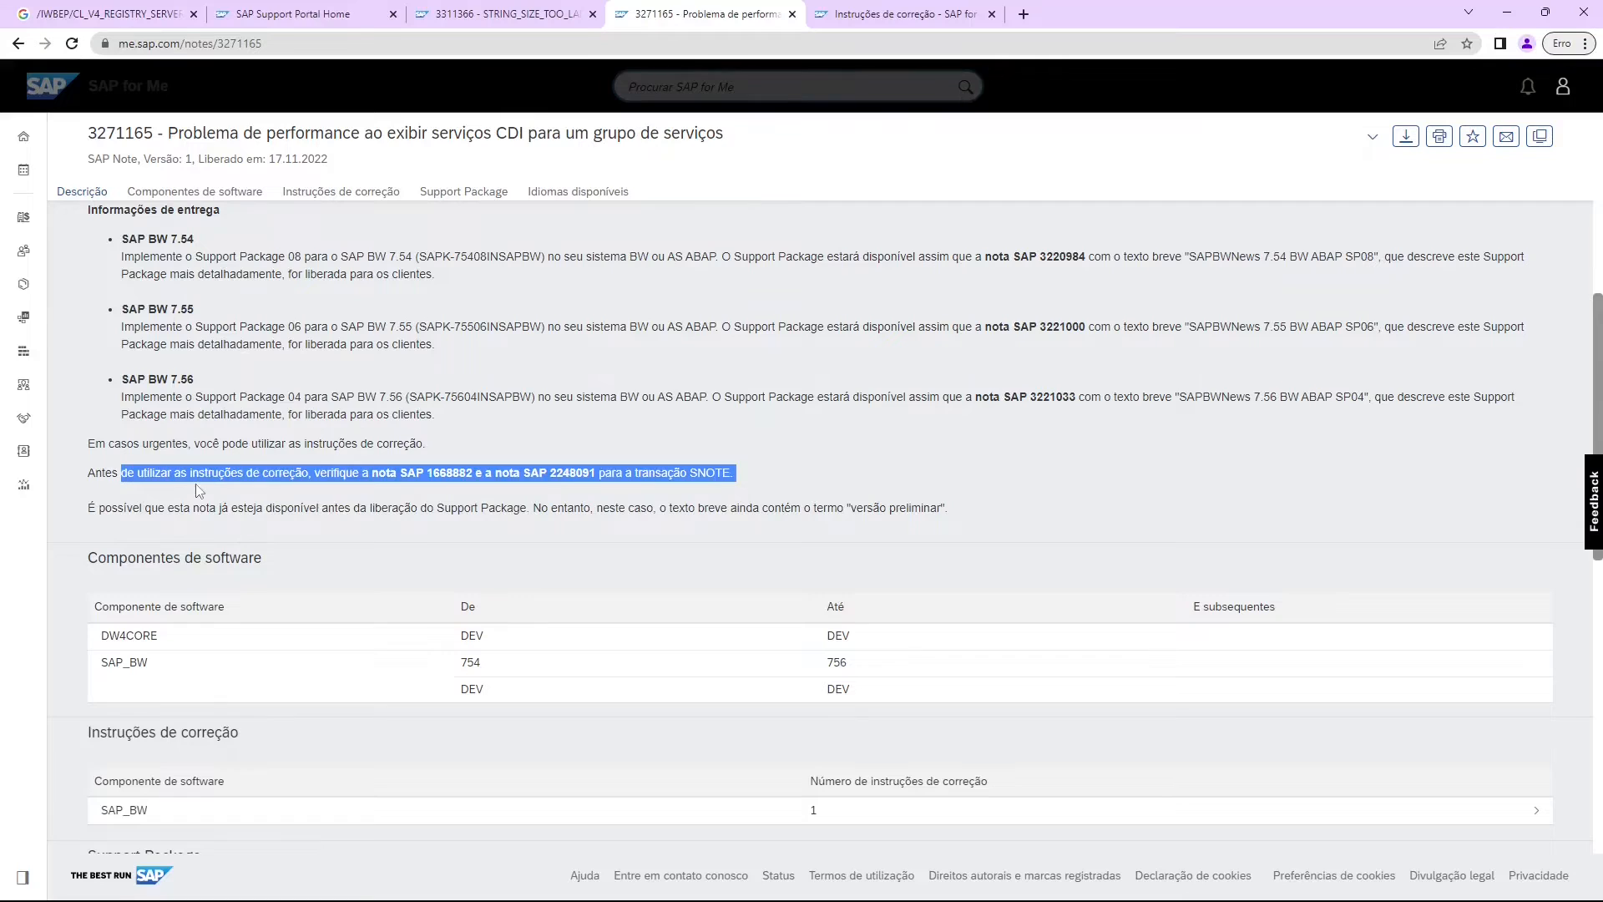
left_click(138, 477)
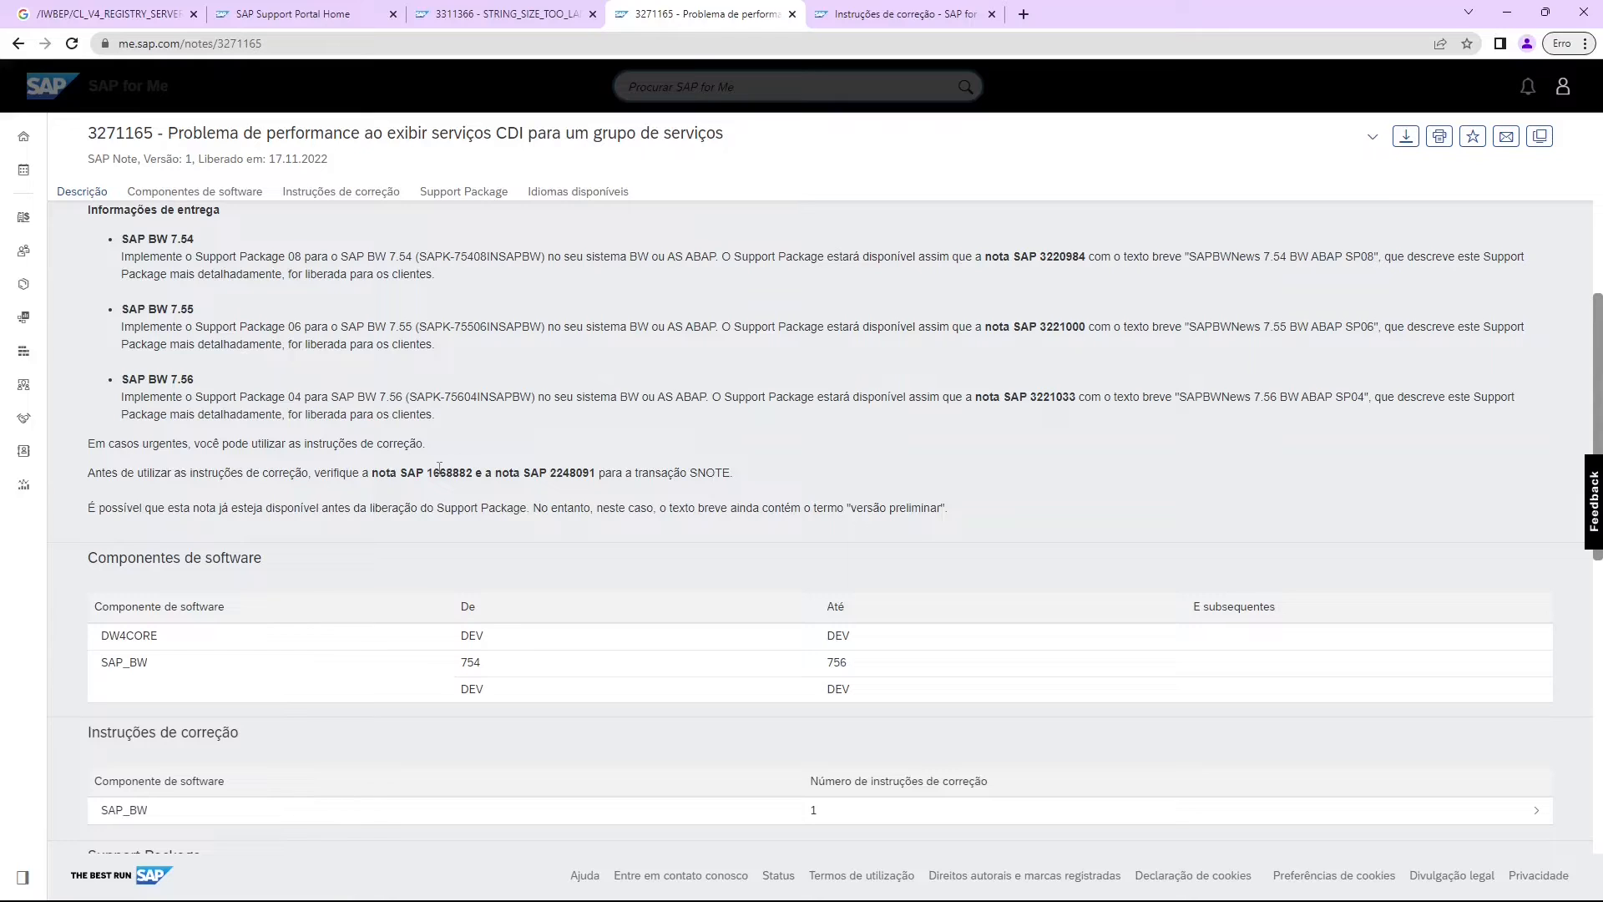
left_click_drag(427, 473, 623, 475)
left_click(705, 478)
Examine the Componentes de software table, highlighting the De and Até values of the DW4CORE and SAP_BW rows.
scroll(863, 558, "down", 3)
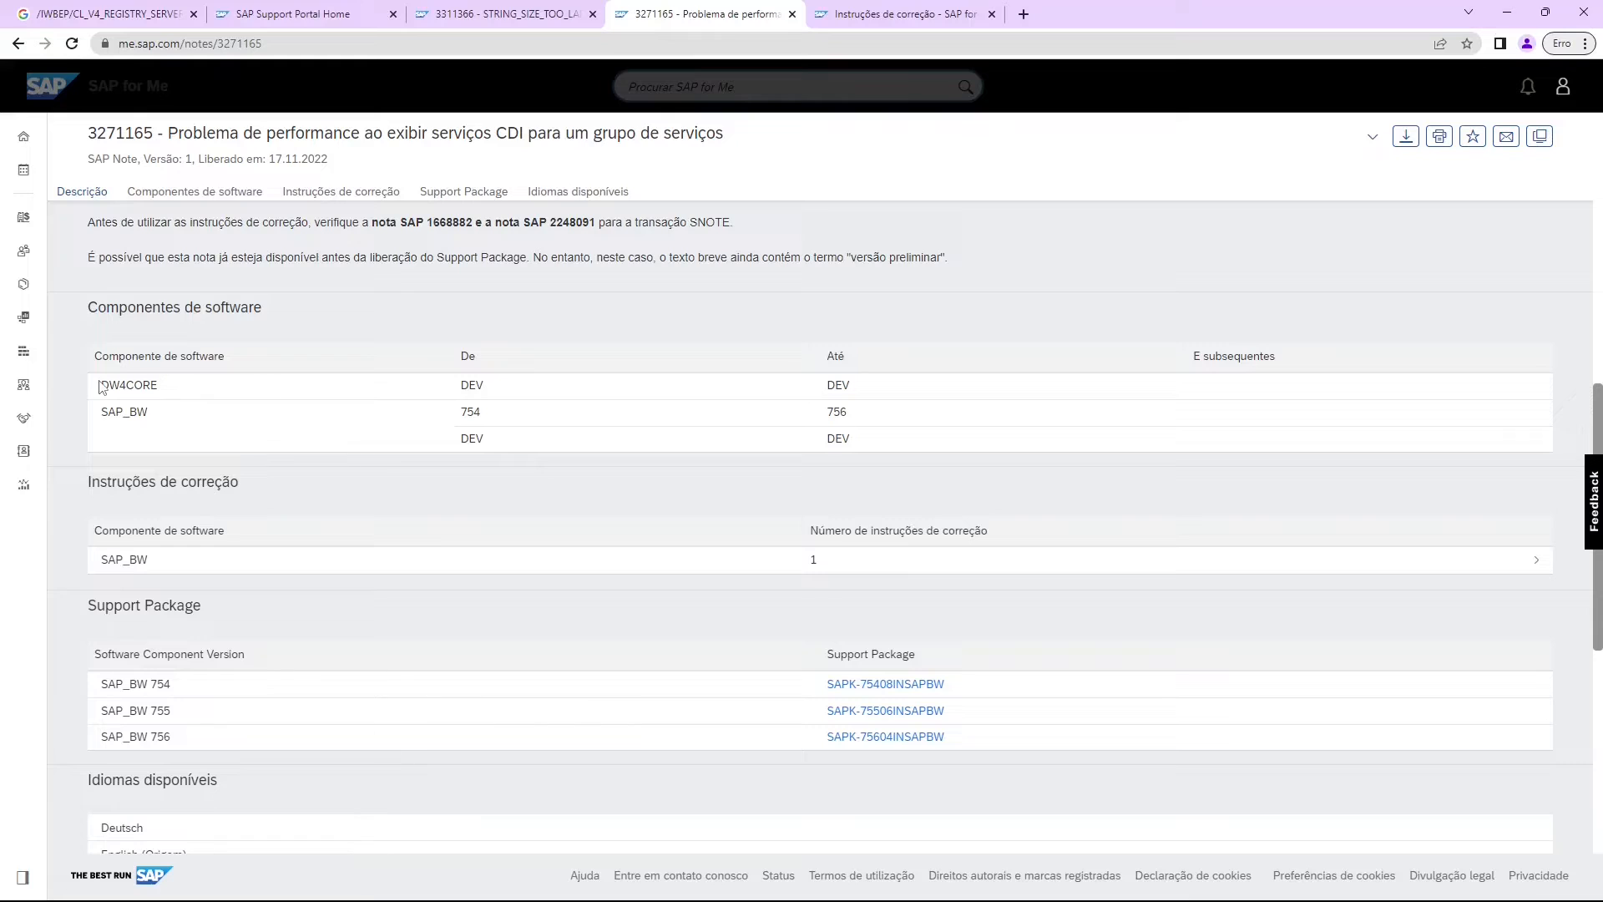
left_click_drag(105, 380, 171, 393)
left_click_drag(459, 387, 546, 391)
left_click_drag(825, 389, 142, 415)
left_click(167, 421)
left_click_drag(460, 412, 507, 424)
left_click_drag(825, 411, 877, 409)
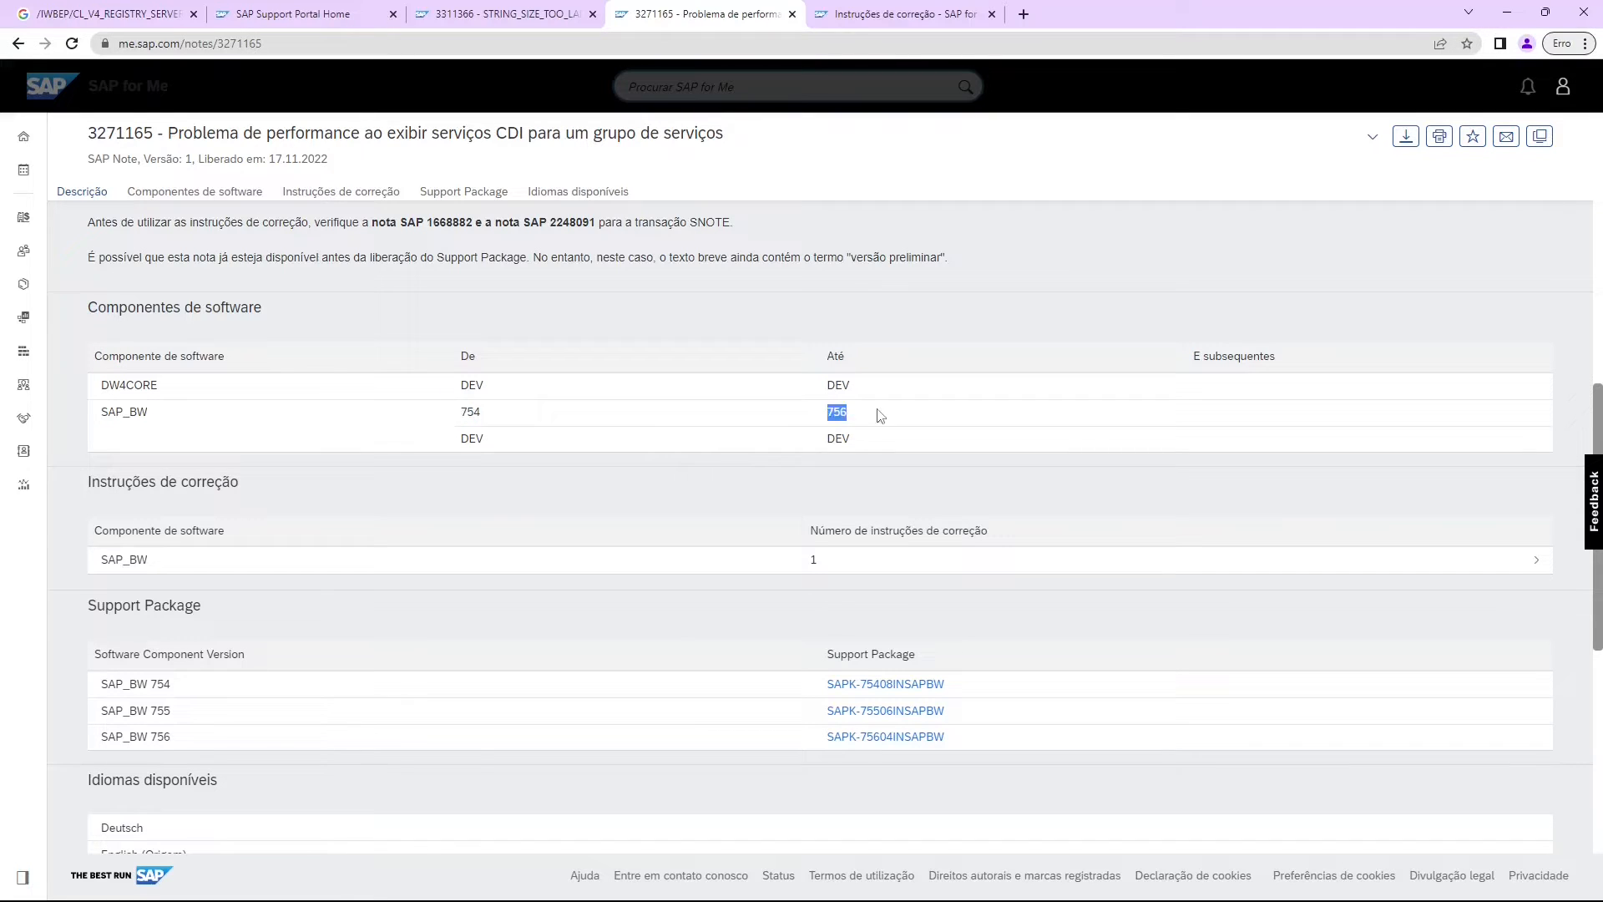
left_click_drag(459, 438, 468, 438)
left_click_drag(849, 440, 822, 443)
left_click(814, 448)
Highlight the SAP_BW component again together with its starting release 754 in the Componentes de software table.
mouse_move(103, 411)
left_mouse_down()
mouse_move(137, 415)
mouse_move(120, 386)
left_mouse_up()
left_click(151, 418)
left_click_drag(458, 411, 574, 420)
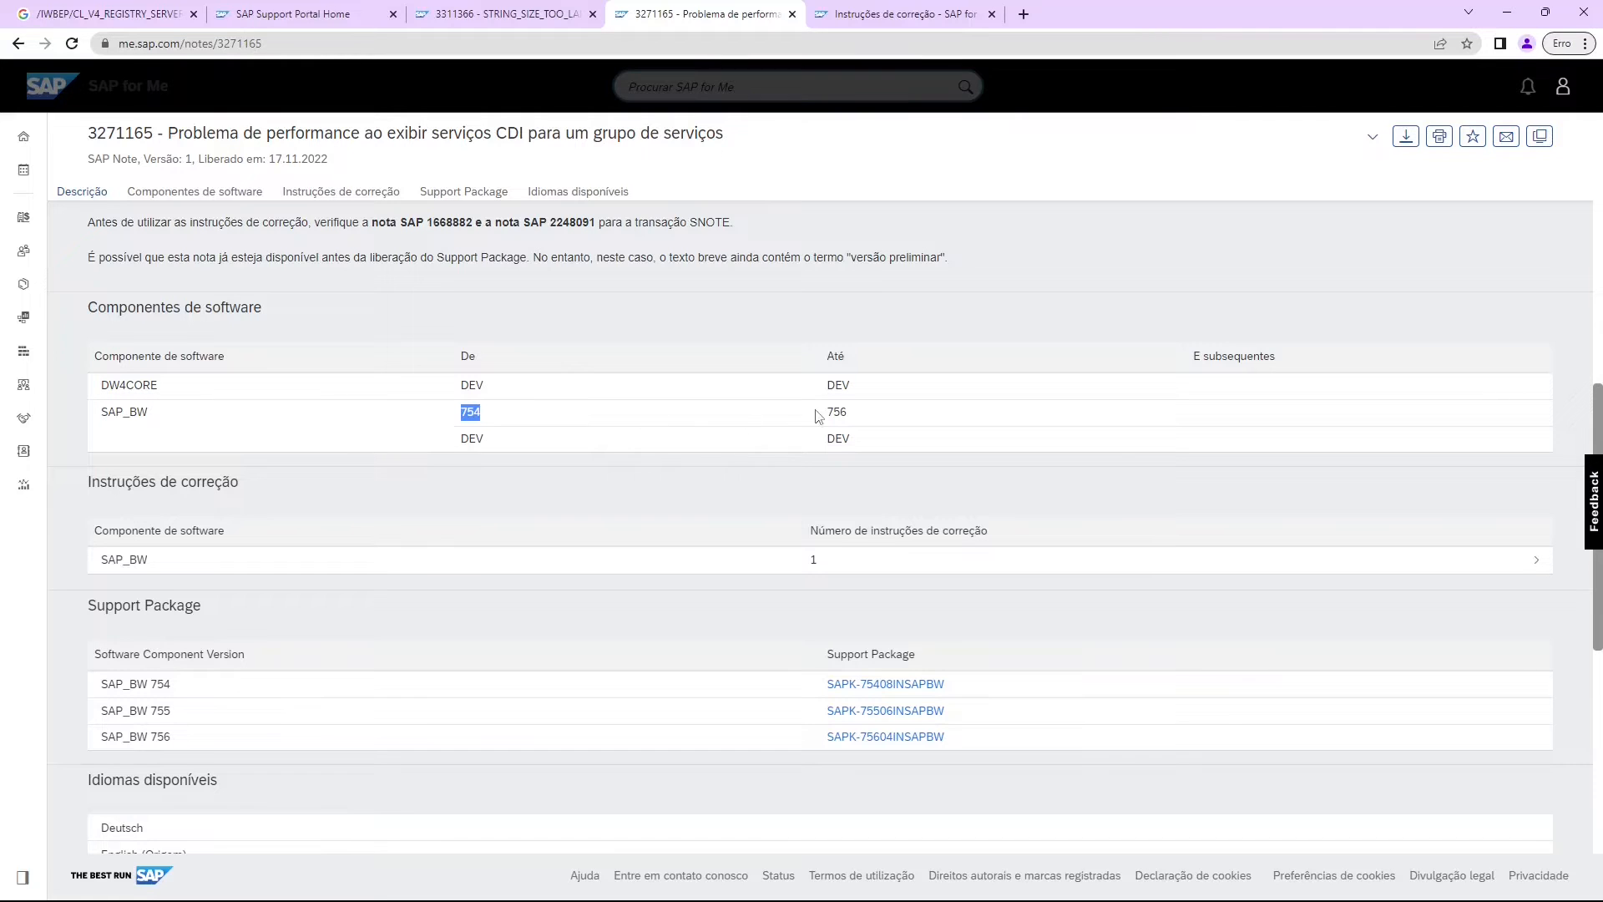
left_click(491, 415)
Open the SAP_BW correction instruction of the note and review its validity details for versions 754, 755 and 756.
scroll(584, 455, "down", 1)
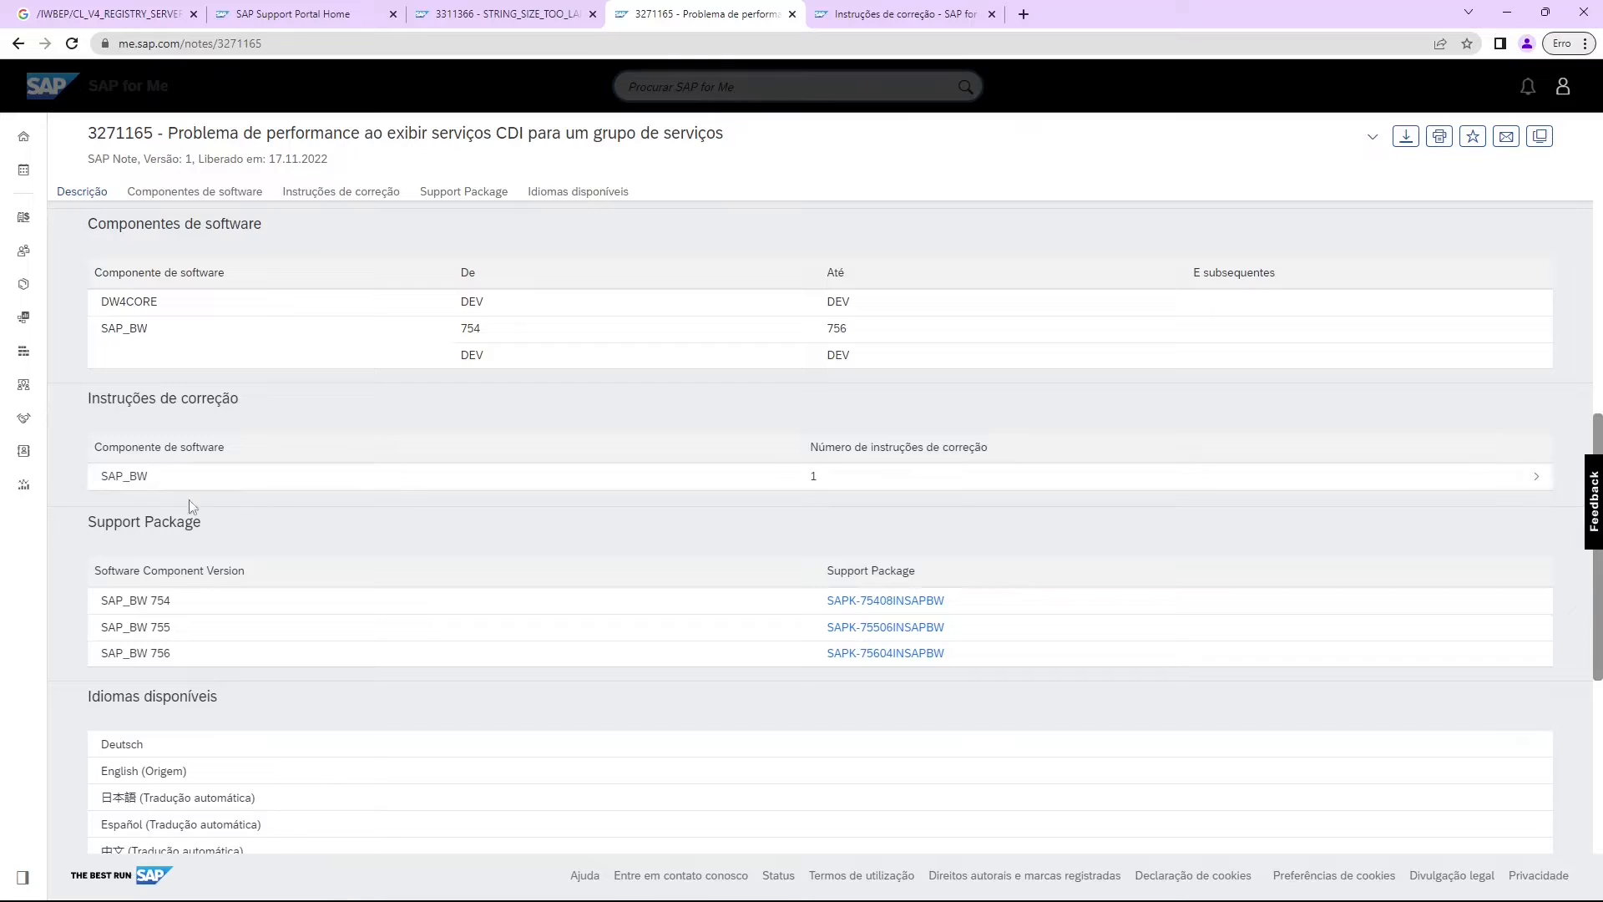
left_click(287, 484)
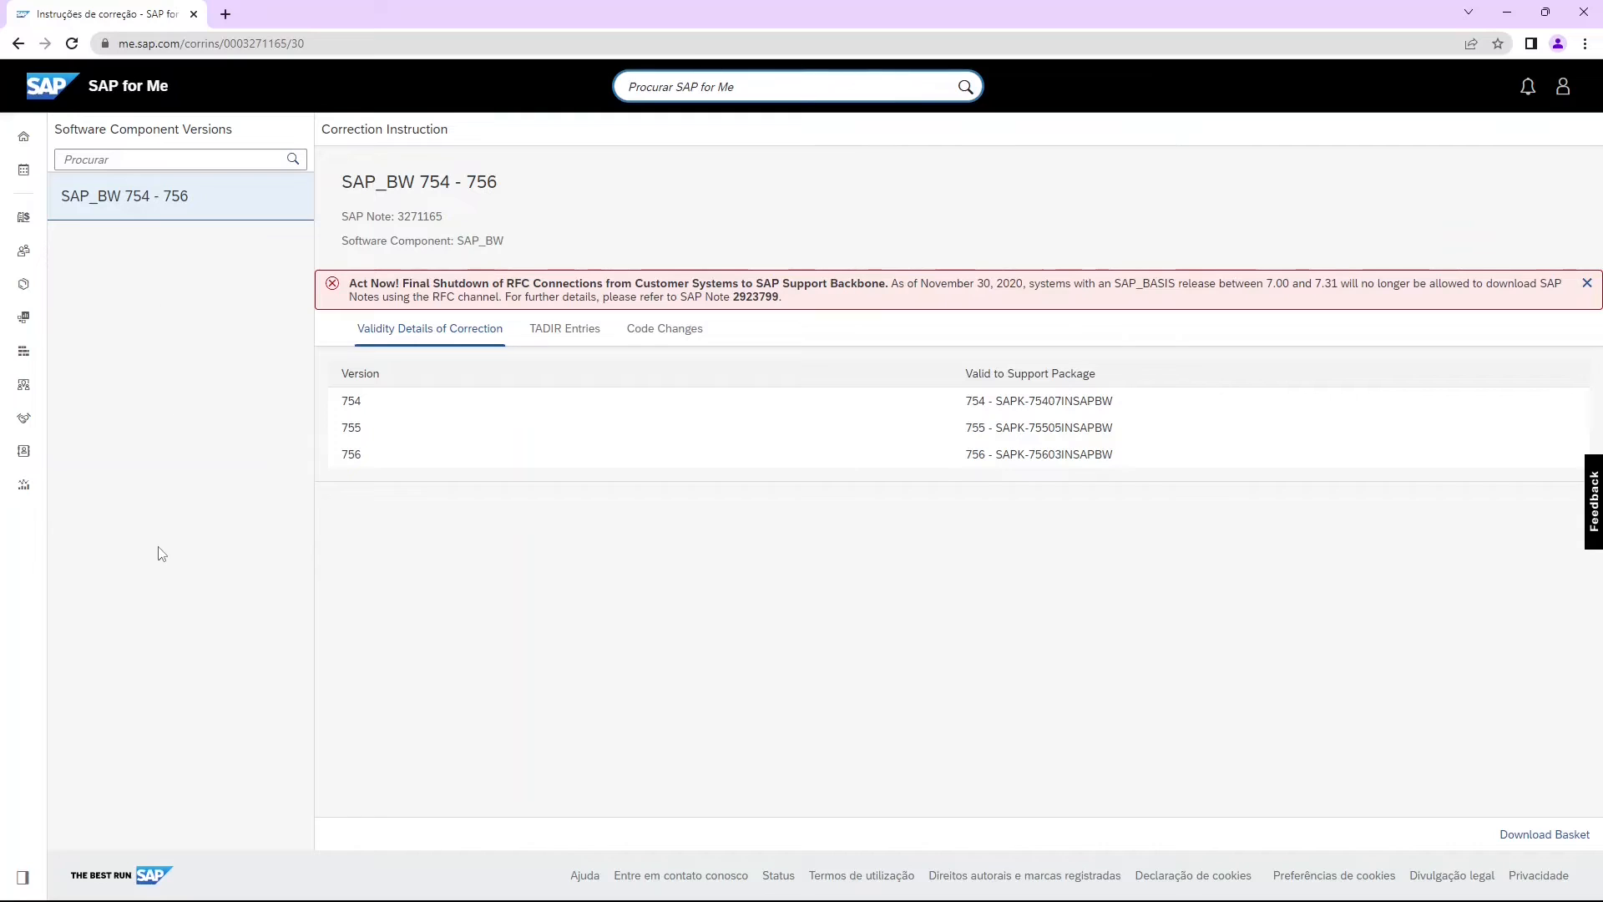
left_click(170, 211)
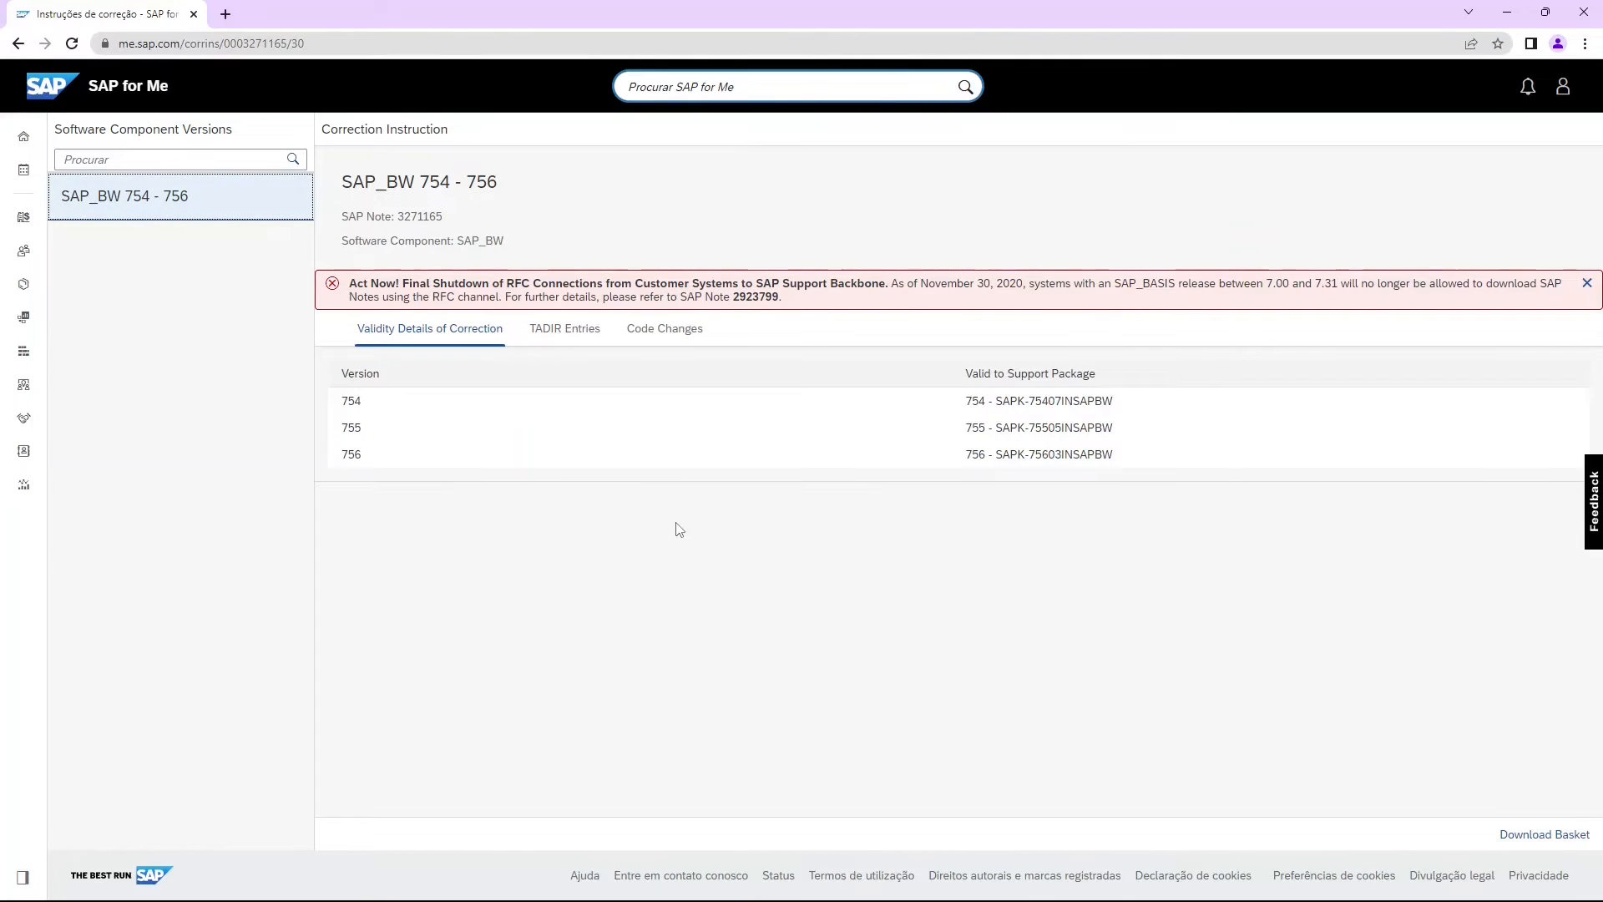
left_click(400, 408)
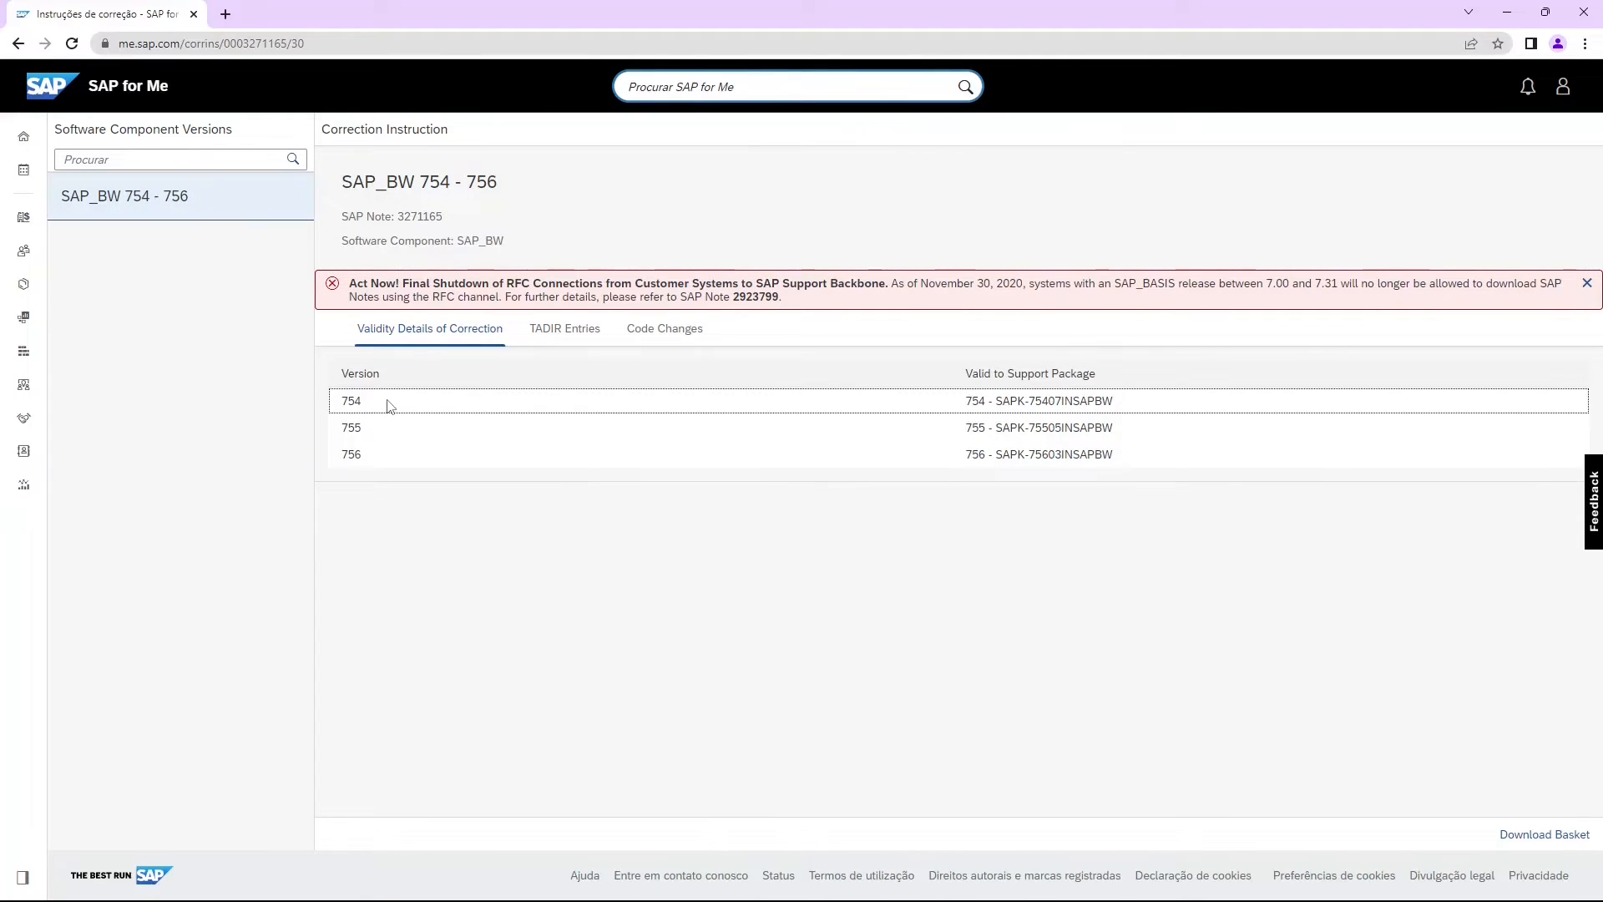
key("Down")
key("Down")
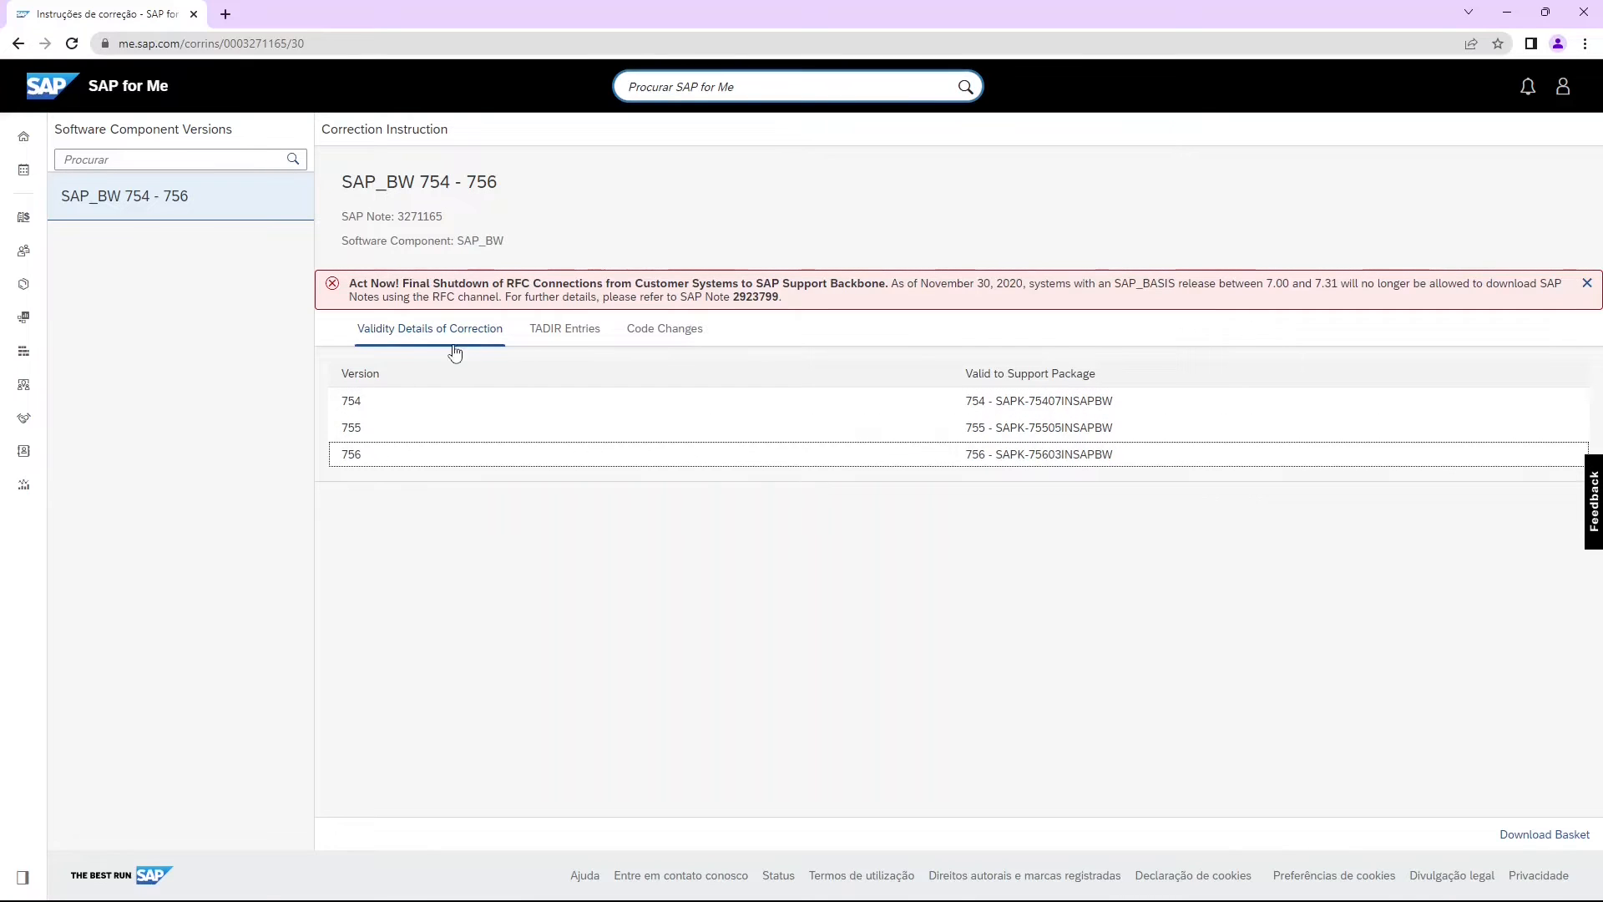
View the correction's TADIR entries and its code changes, highlighting the line "METHOD /iwbep/if_v4_service_repo~get_services".
left_click(544, 332)
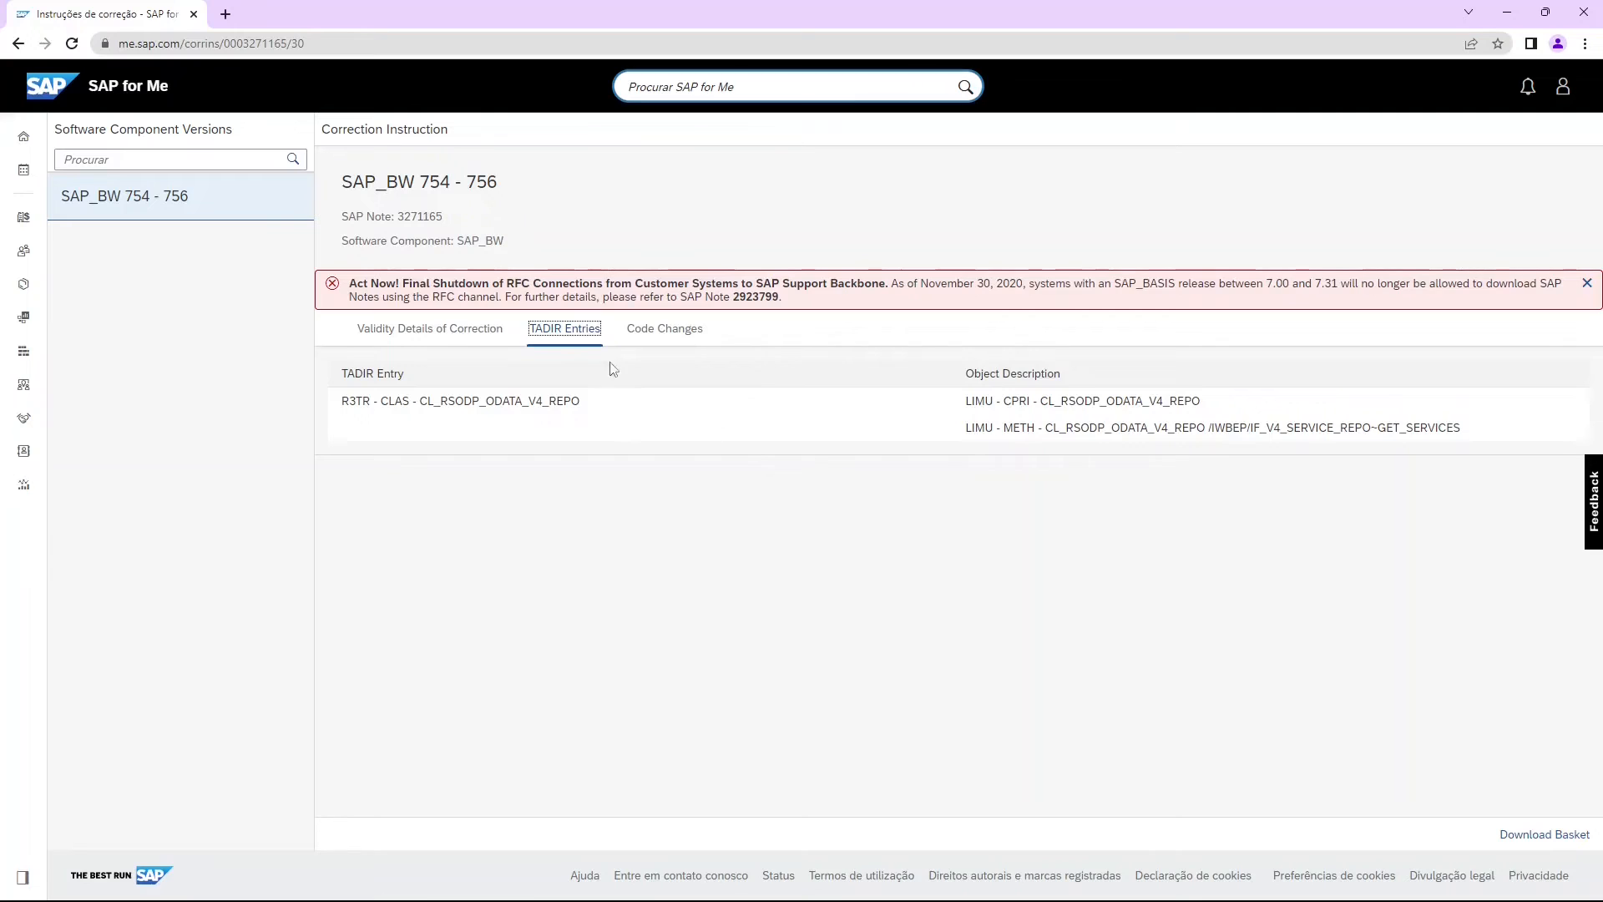
left_click(630, 336)
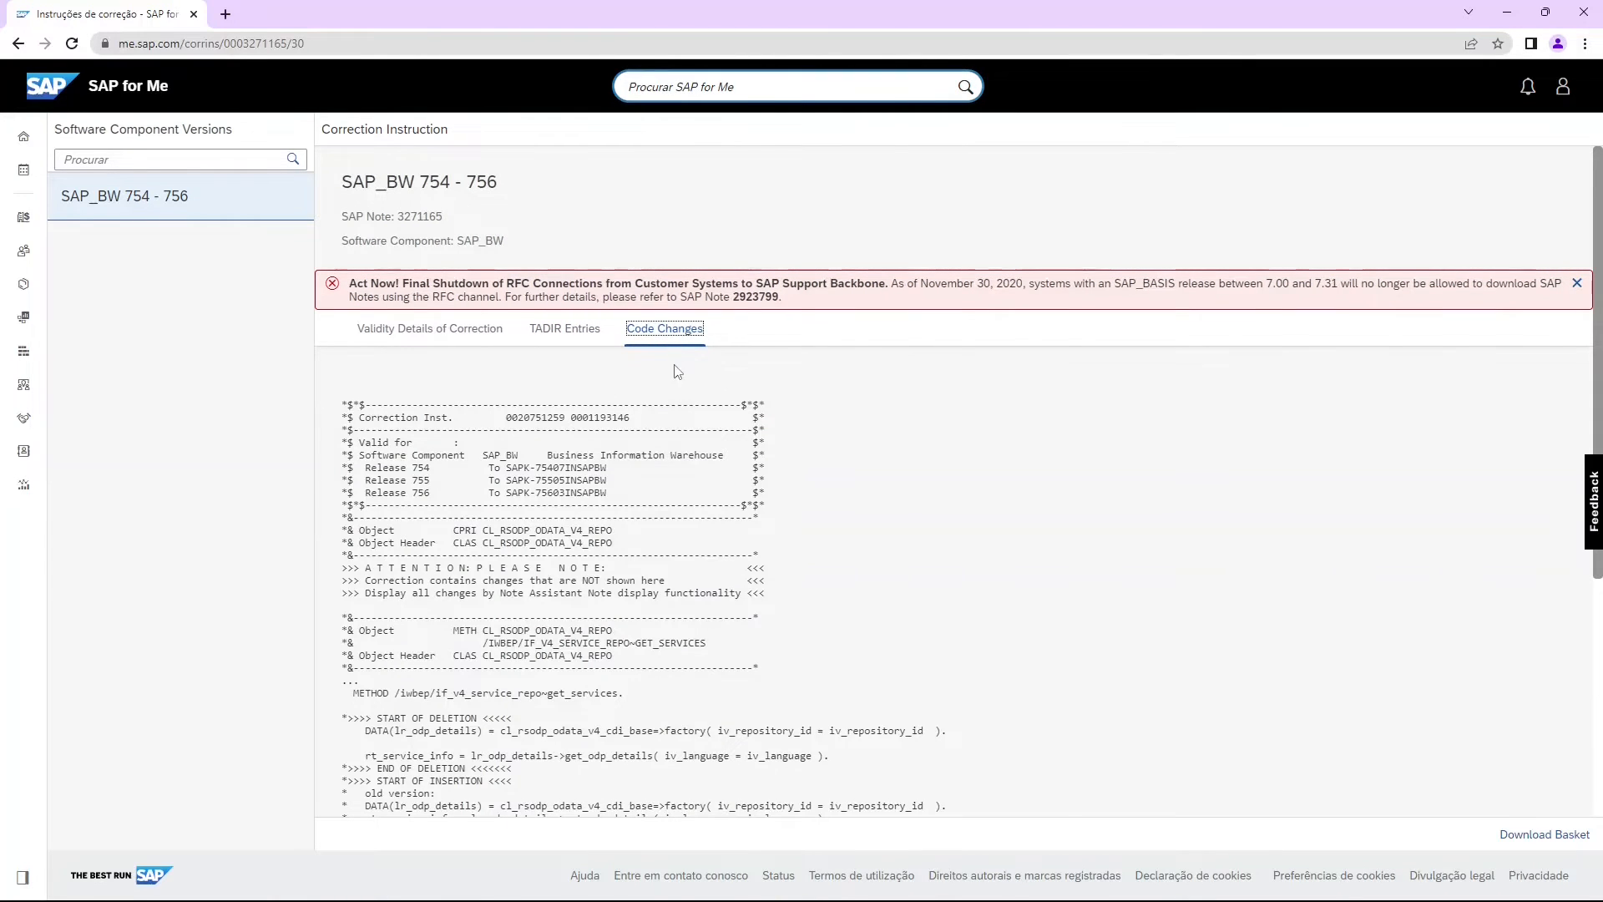
scroll(590, 513, "down", 2)
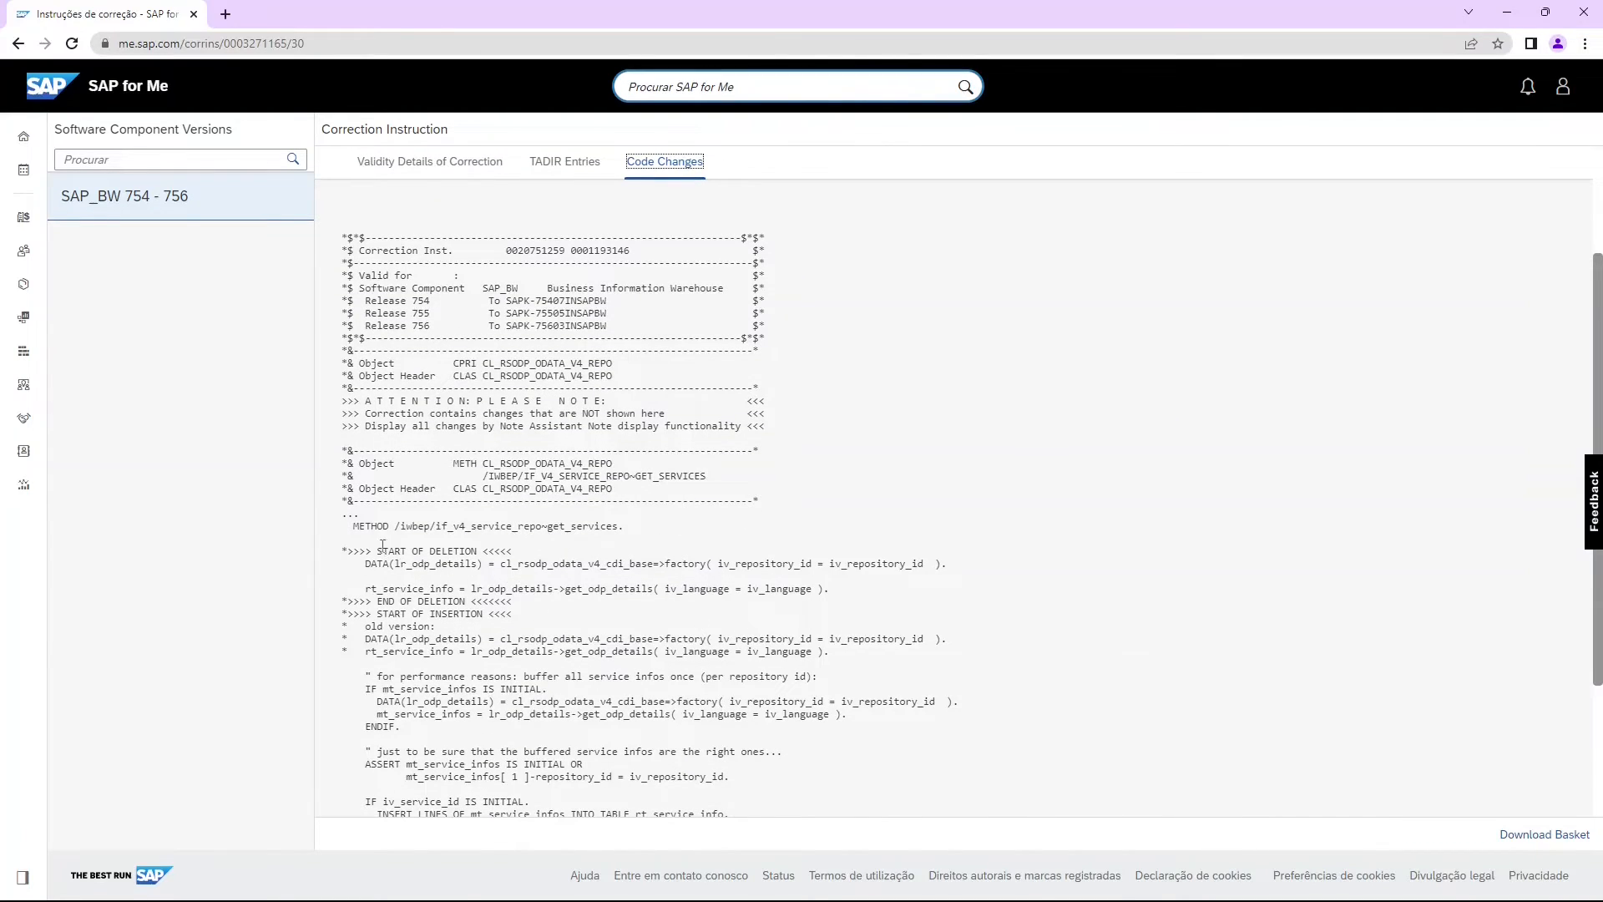
left_click_drag(576, 539, 708, 553)
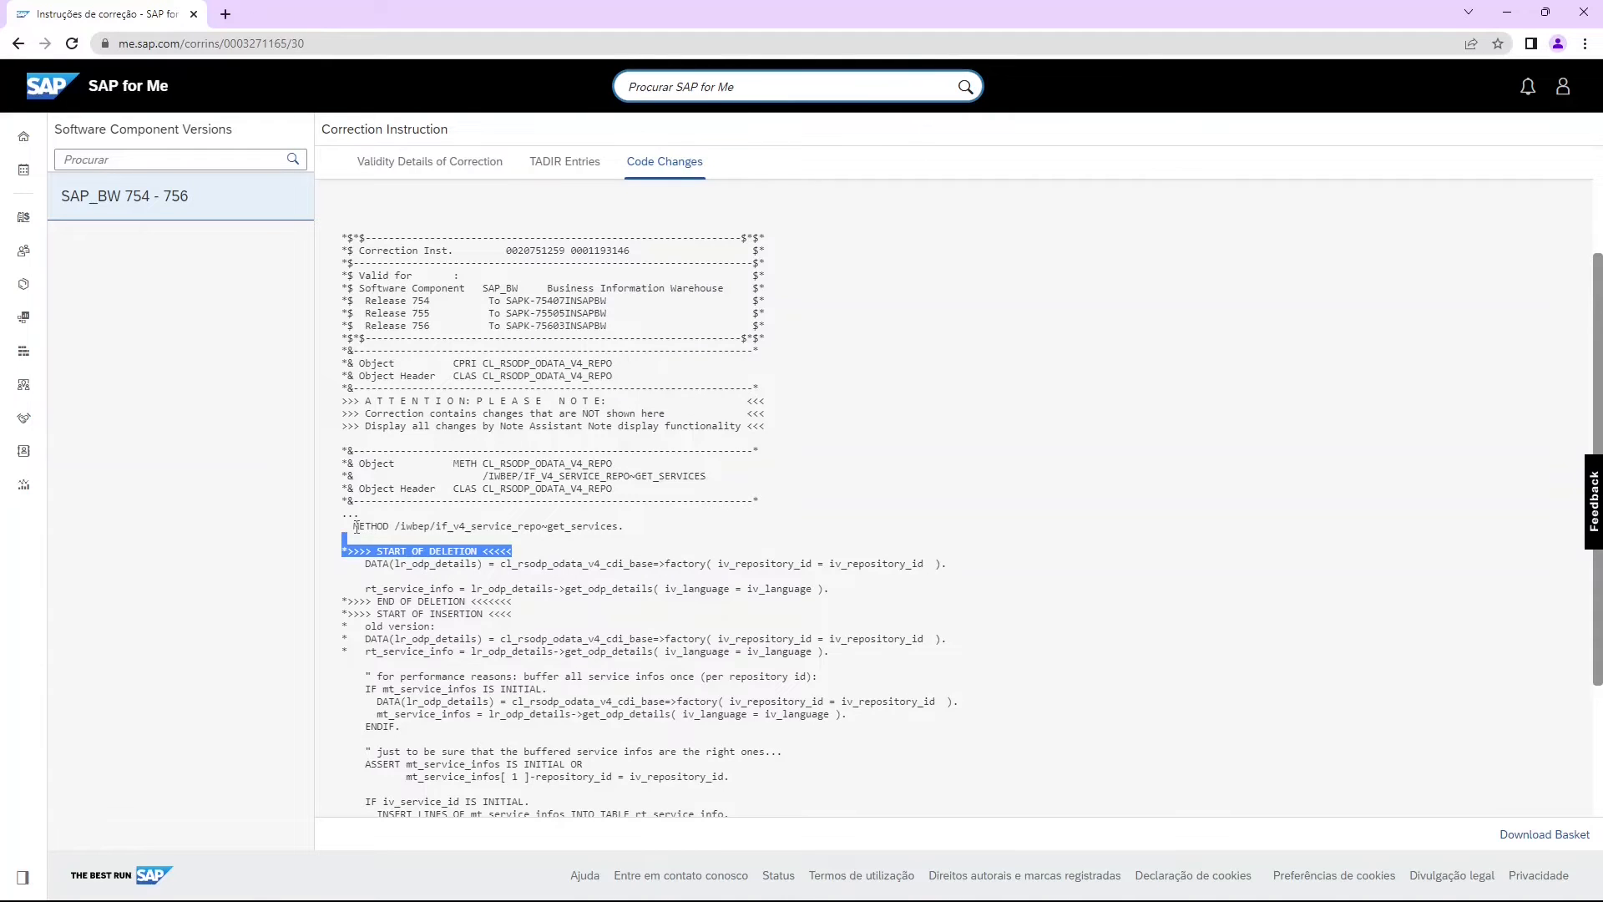
left_click_drag(353, 527, 680, 532)
Examine the deletion block in the code changes, highlighting its start and end markers and the two statements between them.
scroll(594, 580, "down", 2)
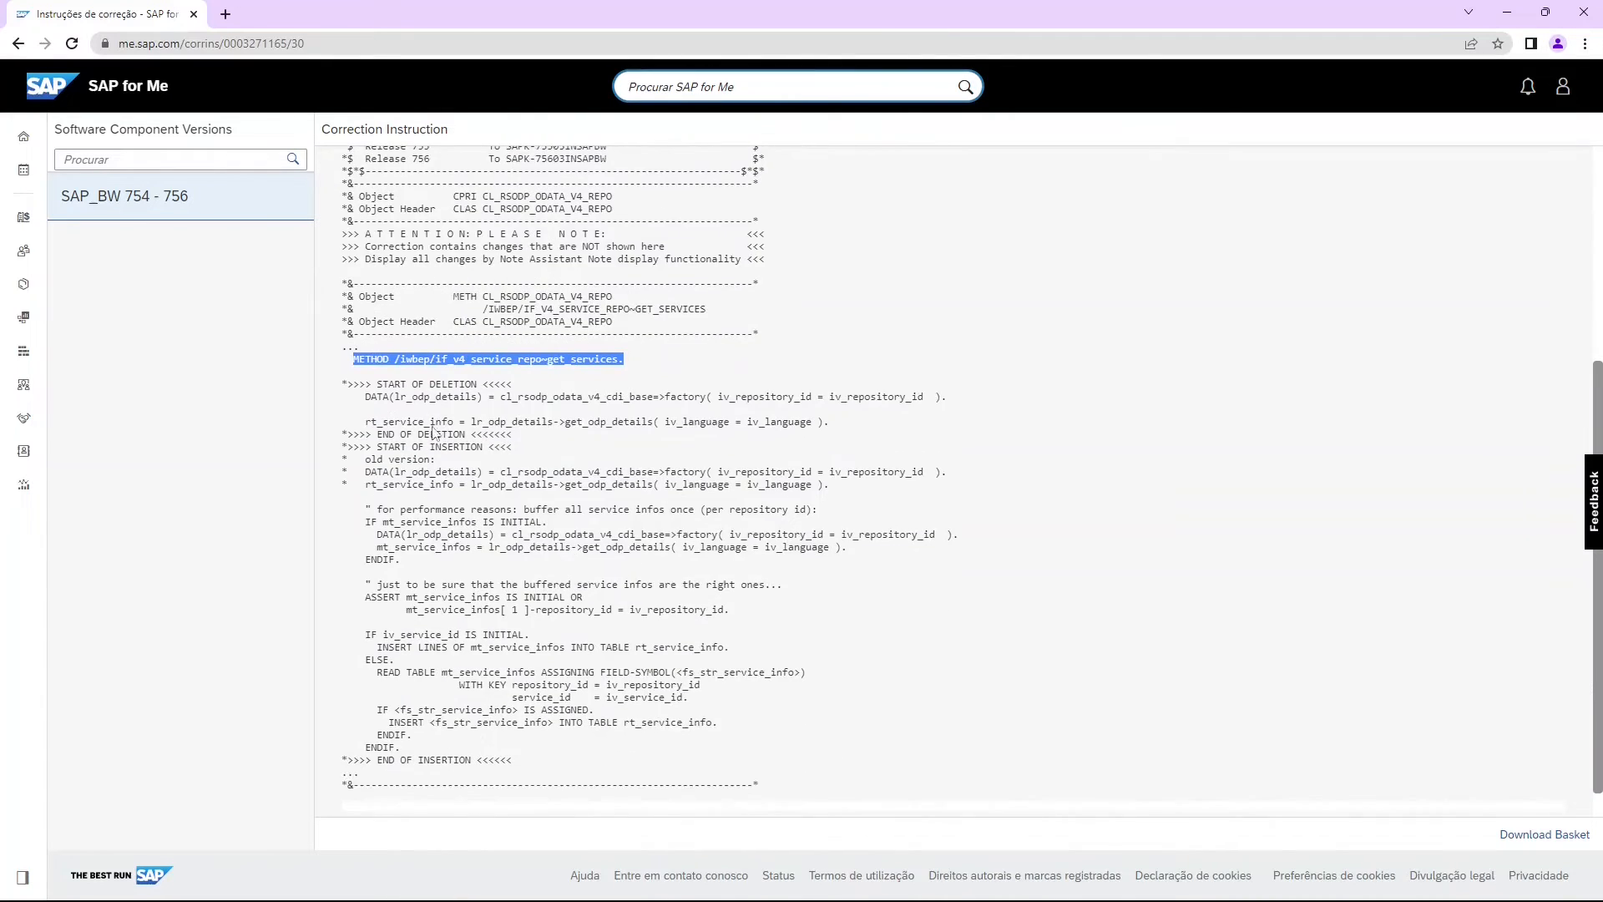
left_click_drag(344, 384, 518, 386)
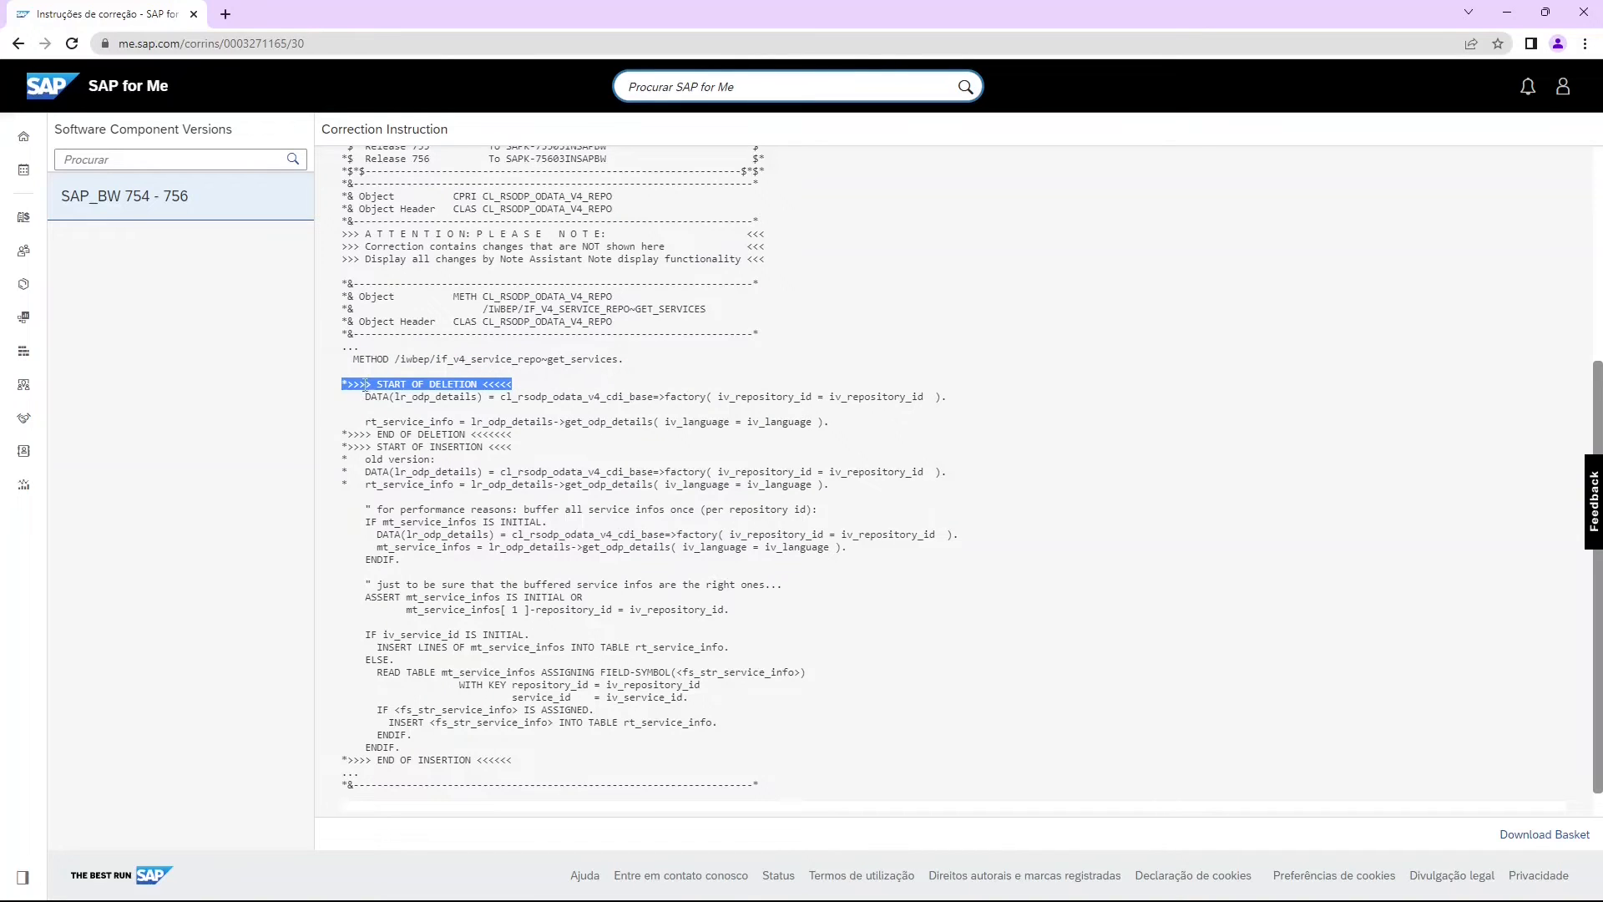
left_click_drag(340, 434, 523, 441)
left_click_drag(344, 384, 534, 440)
left_click(519, 419)
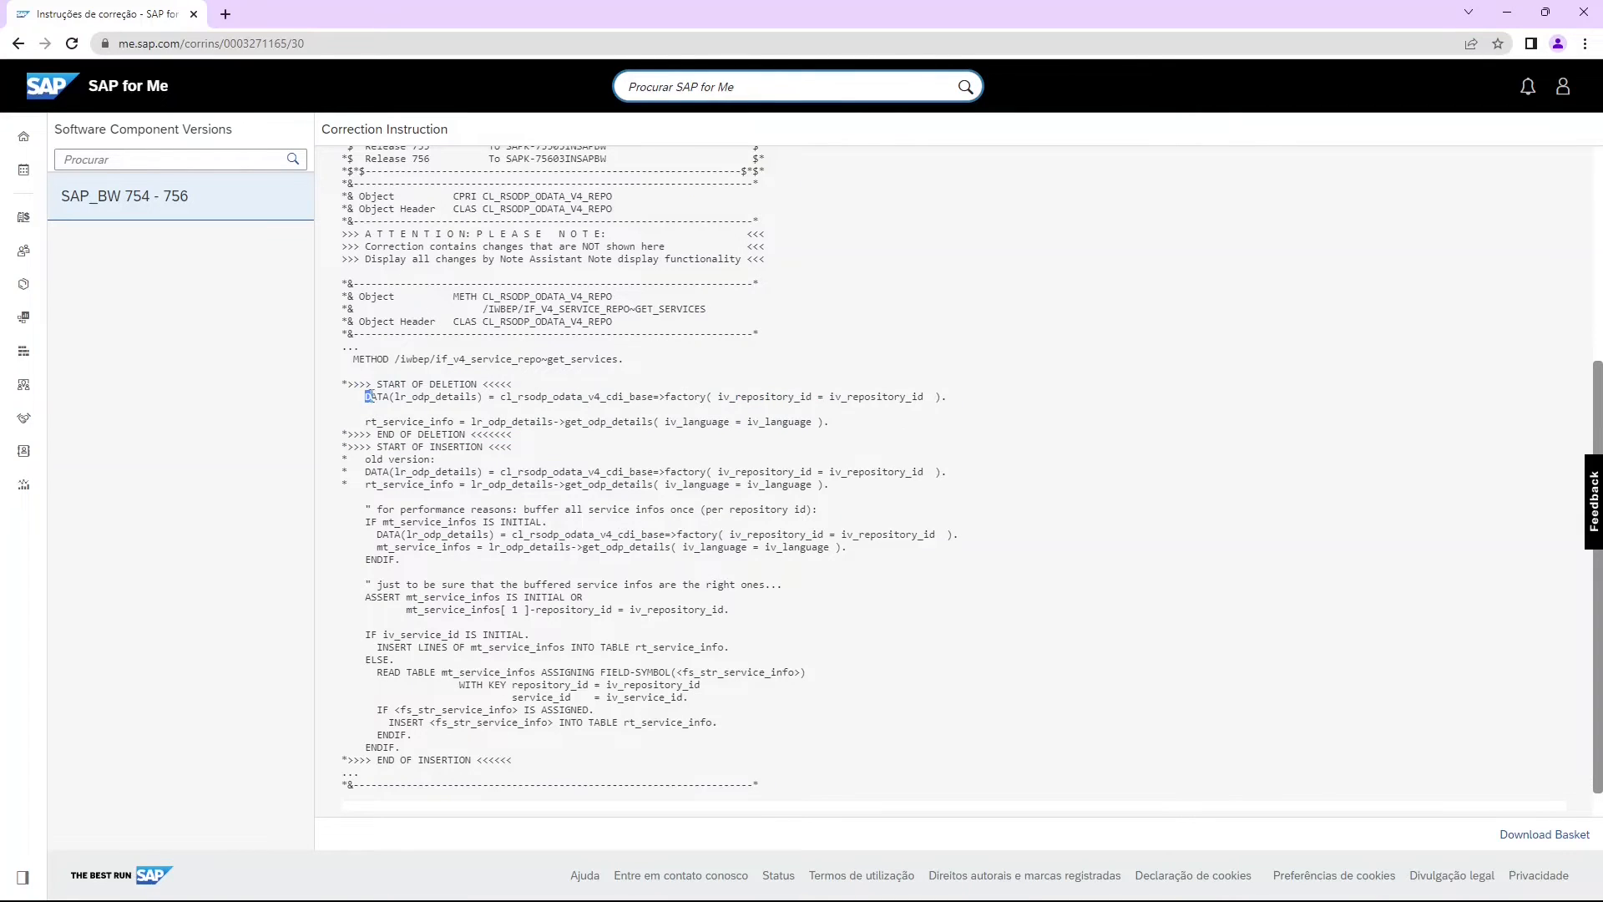
left_click_drag(368, 396, 837, 424)
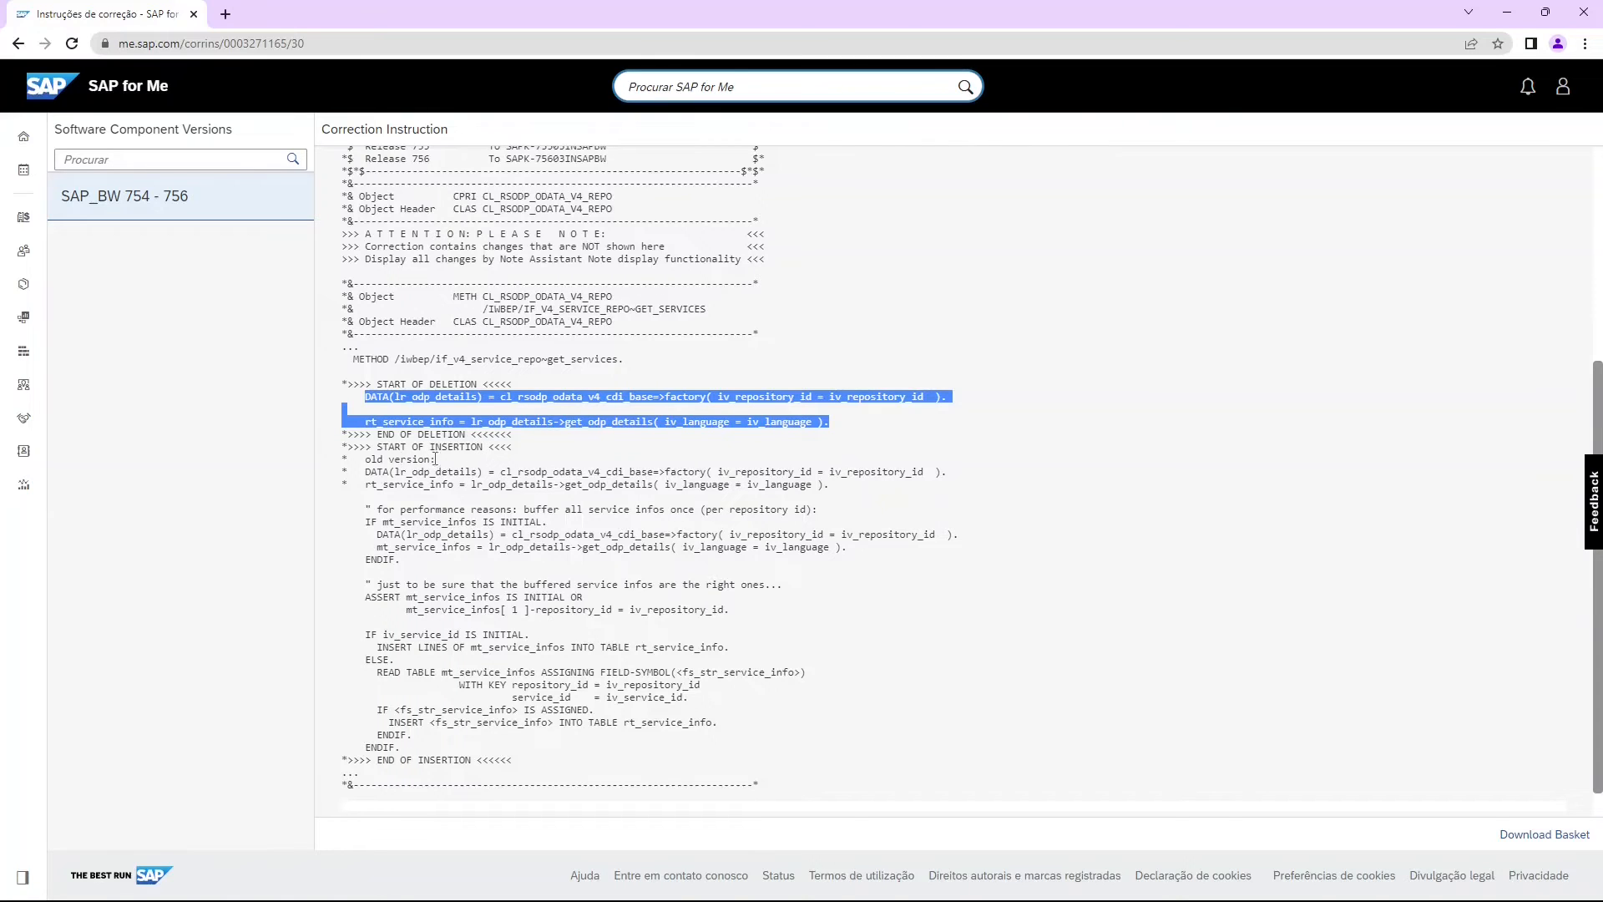
Examine the insertion block in the code changes, highlighting its start marker, the inserted ABAP code and its end marker.
left_click_drag(345, 448, 515, 447)
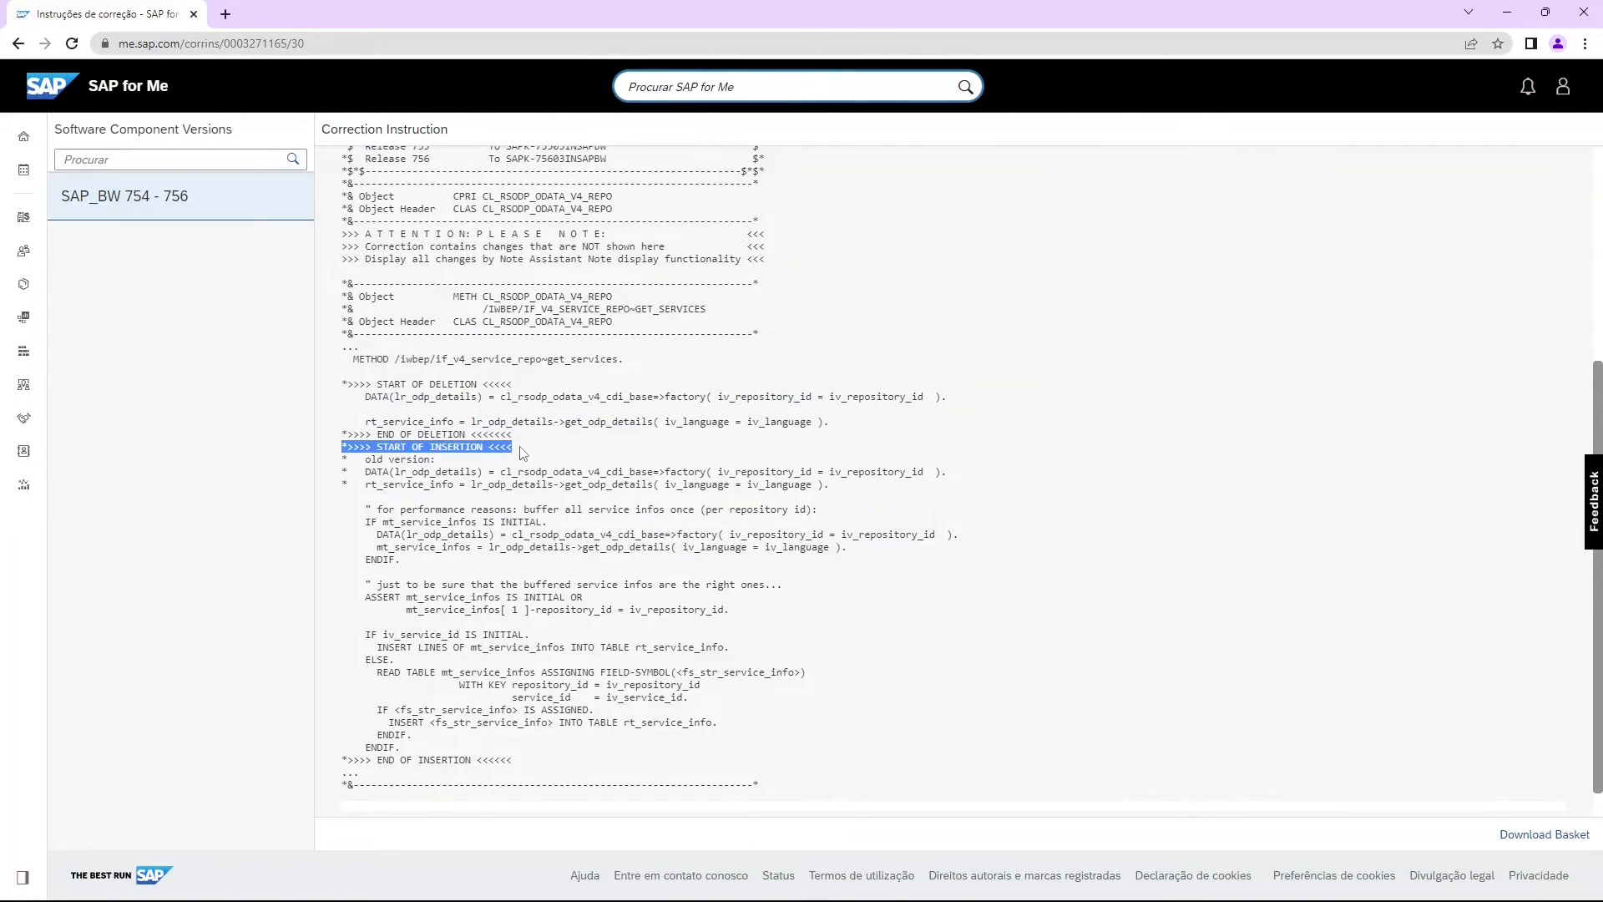
scroll(525, 457, "down", 1)
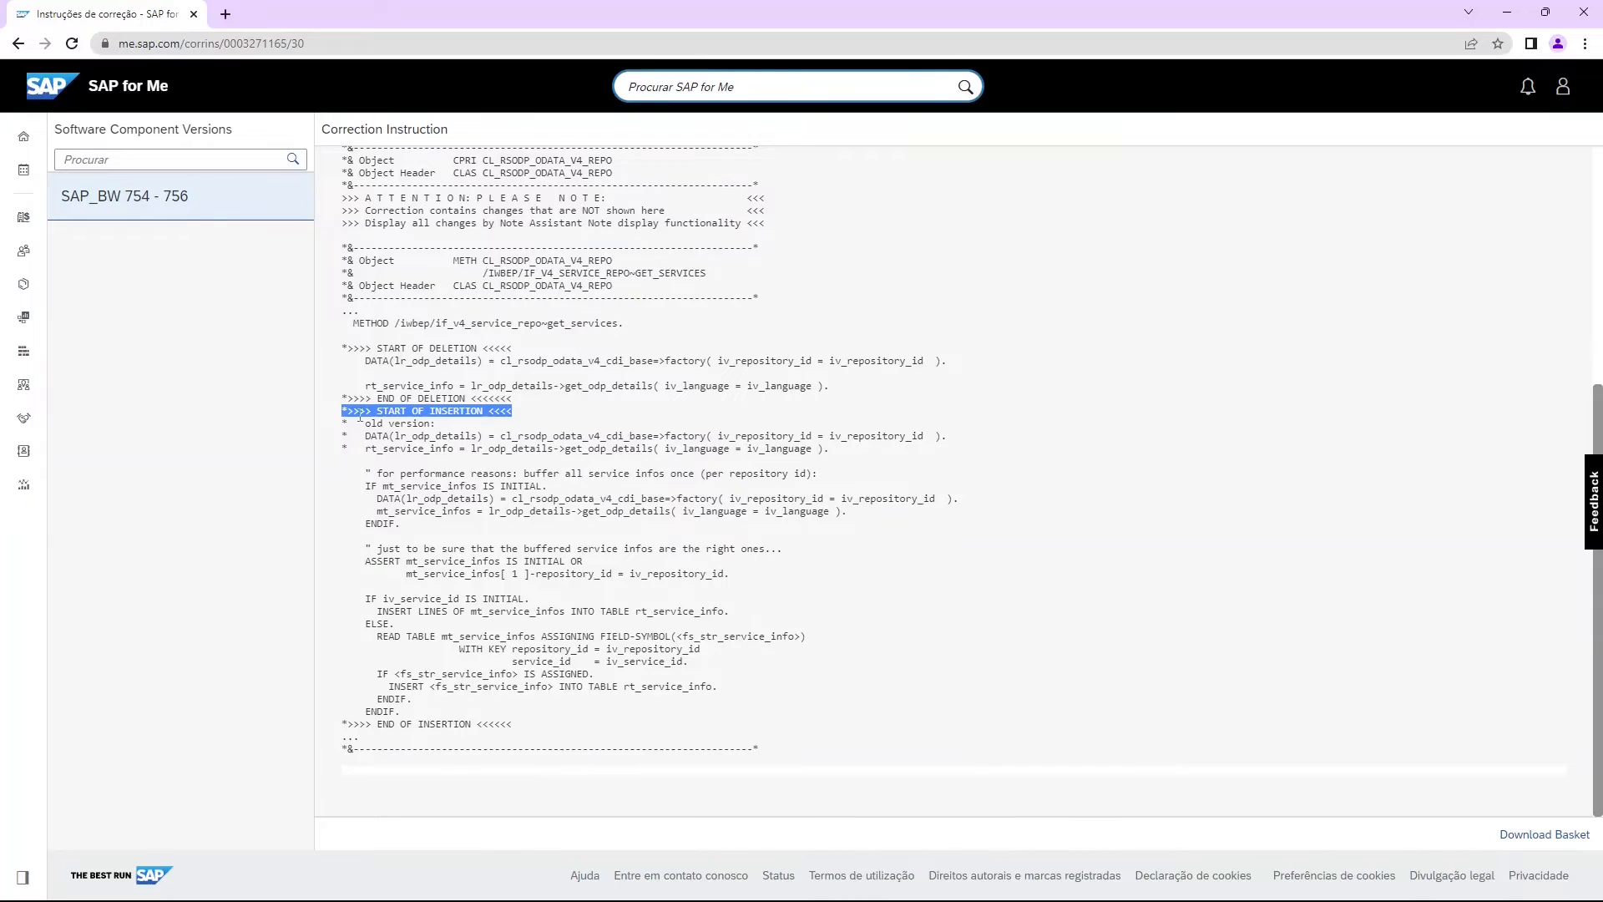
left_click_drag(359, 419, 705, 719)
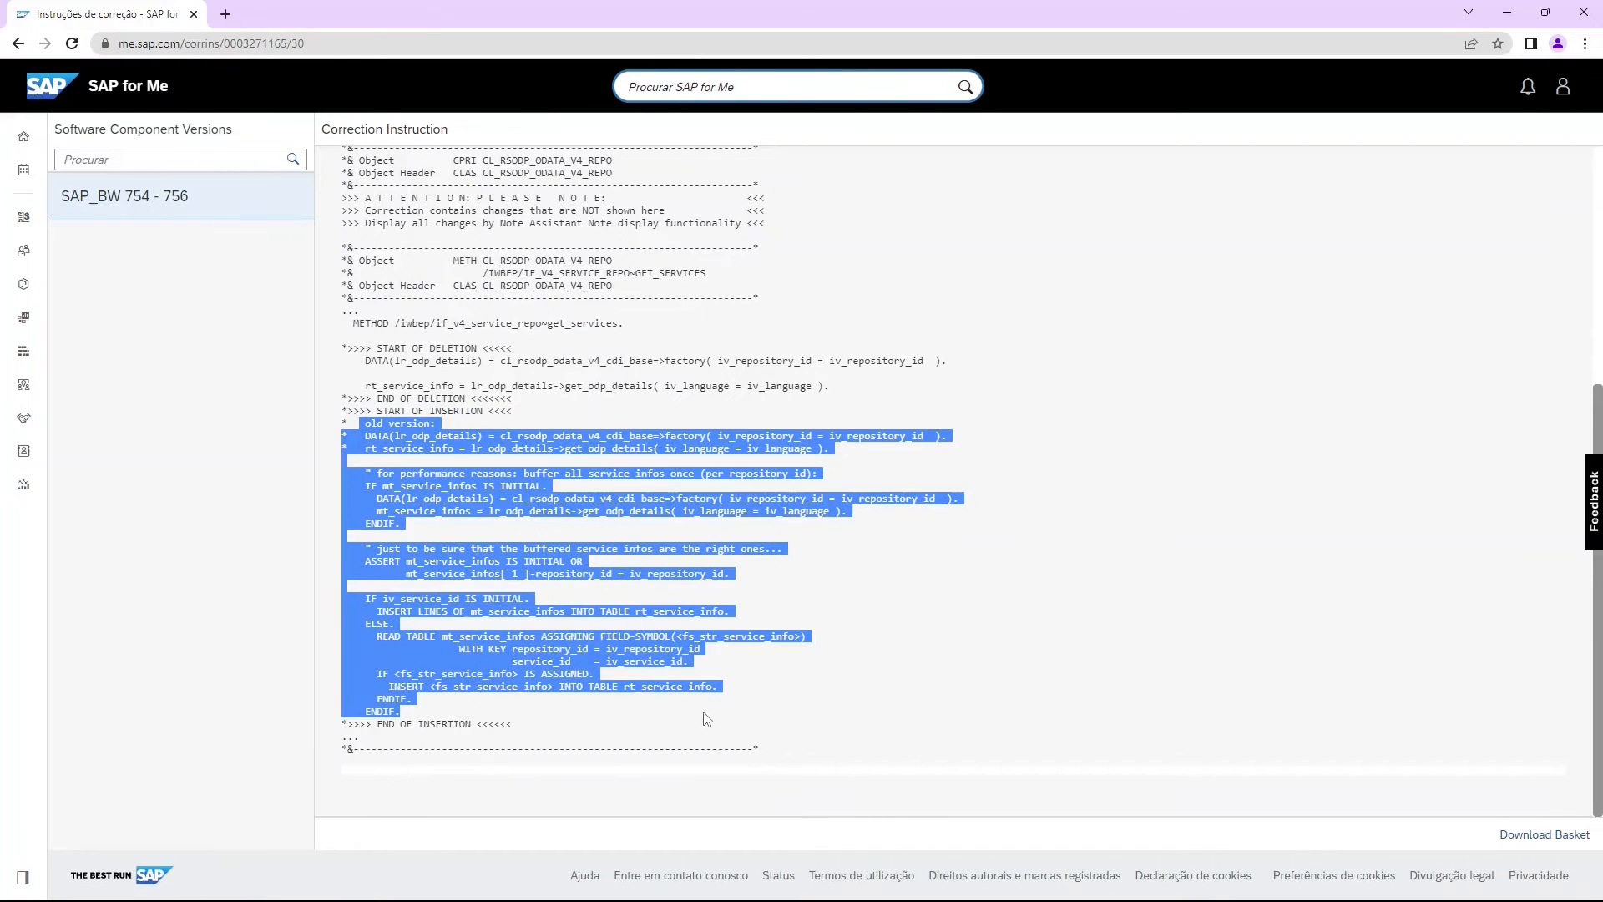
left_click_drag(517, 725, 335, 731)
left_click(342, 453)
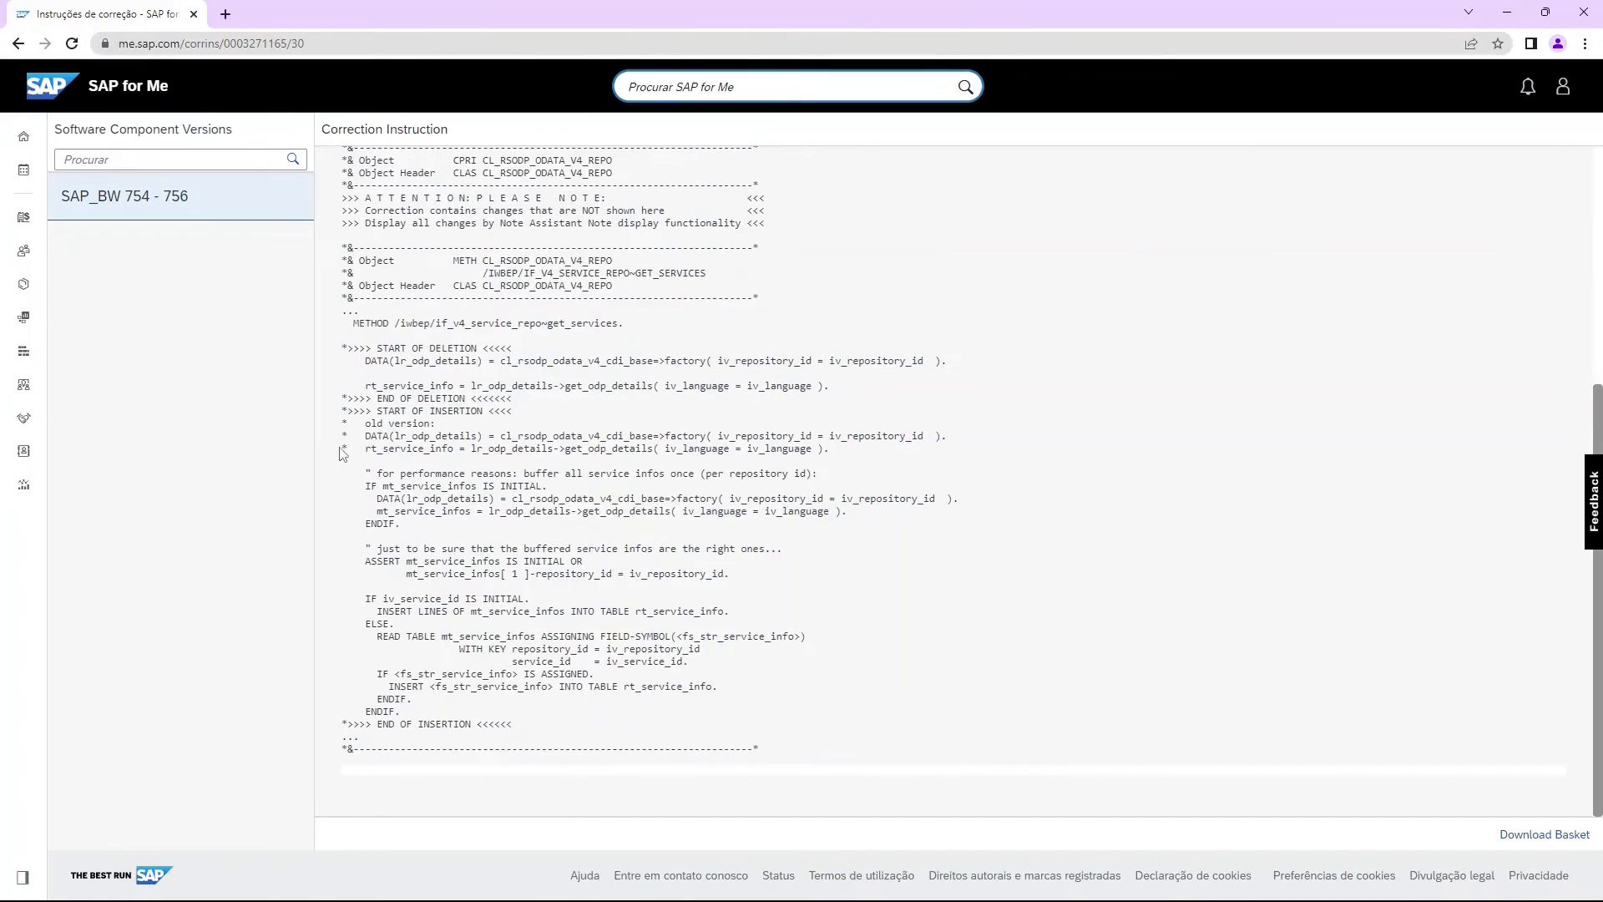
Compare the code change boundaries by highlighting the start and end markers of both the deletion and insertion blocks.
left_click_drag(353, 347, 494, 349)
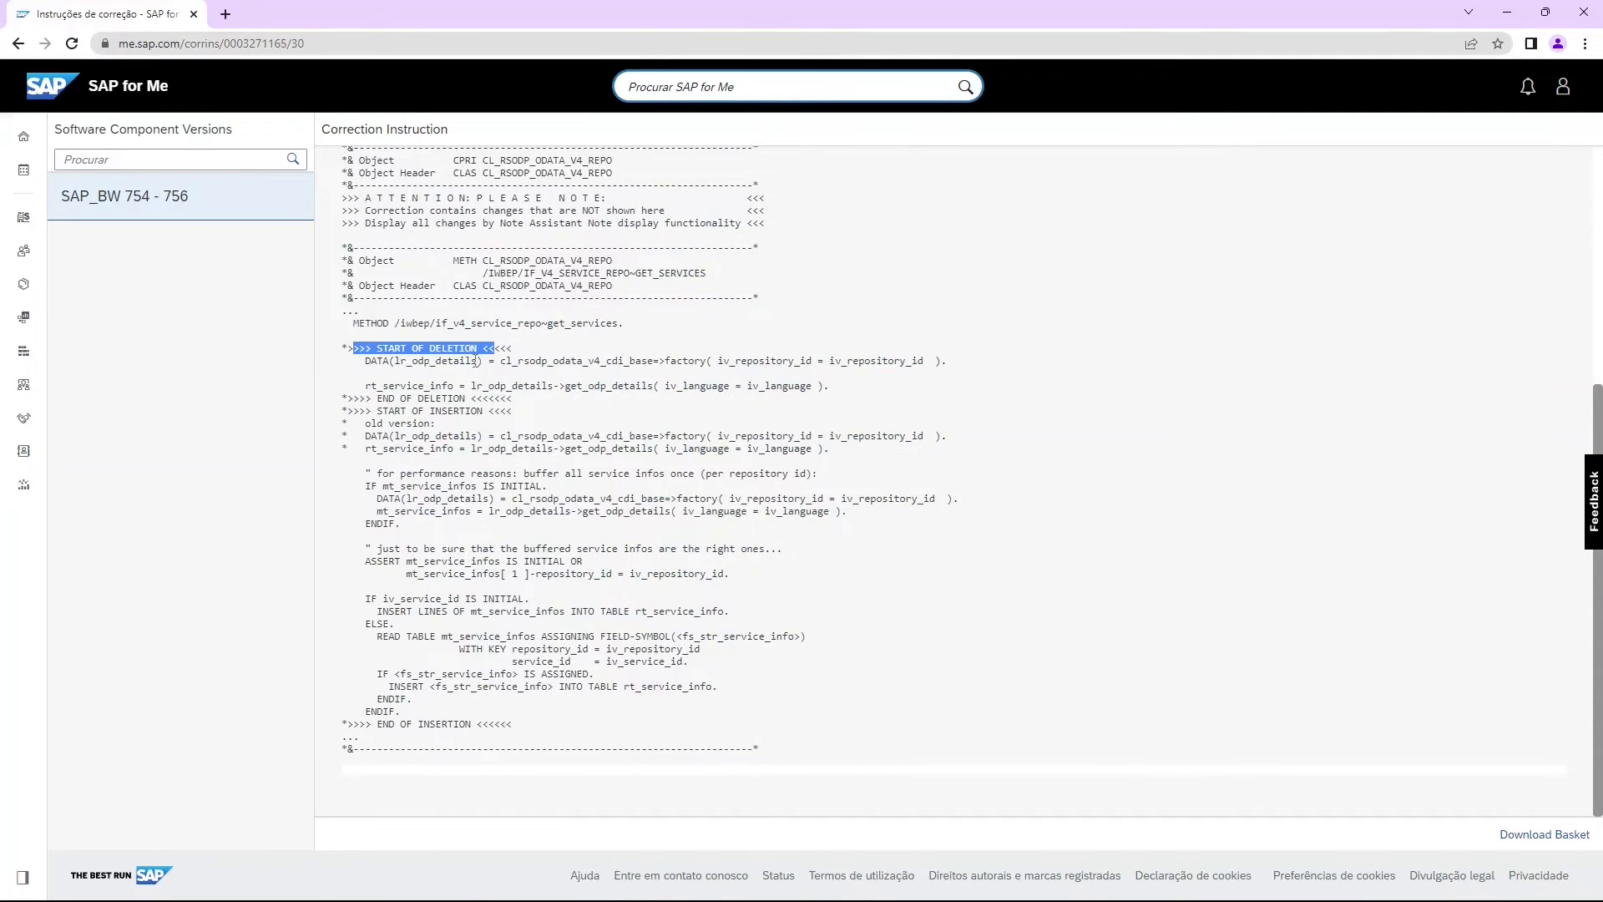
left_click_drag(348, 398, 510, 399)
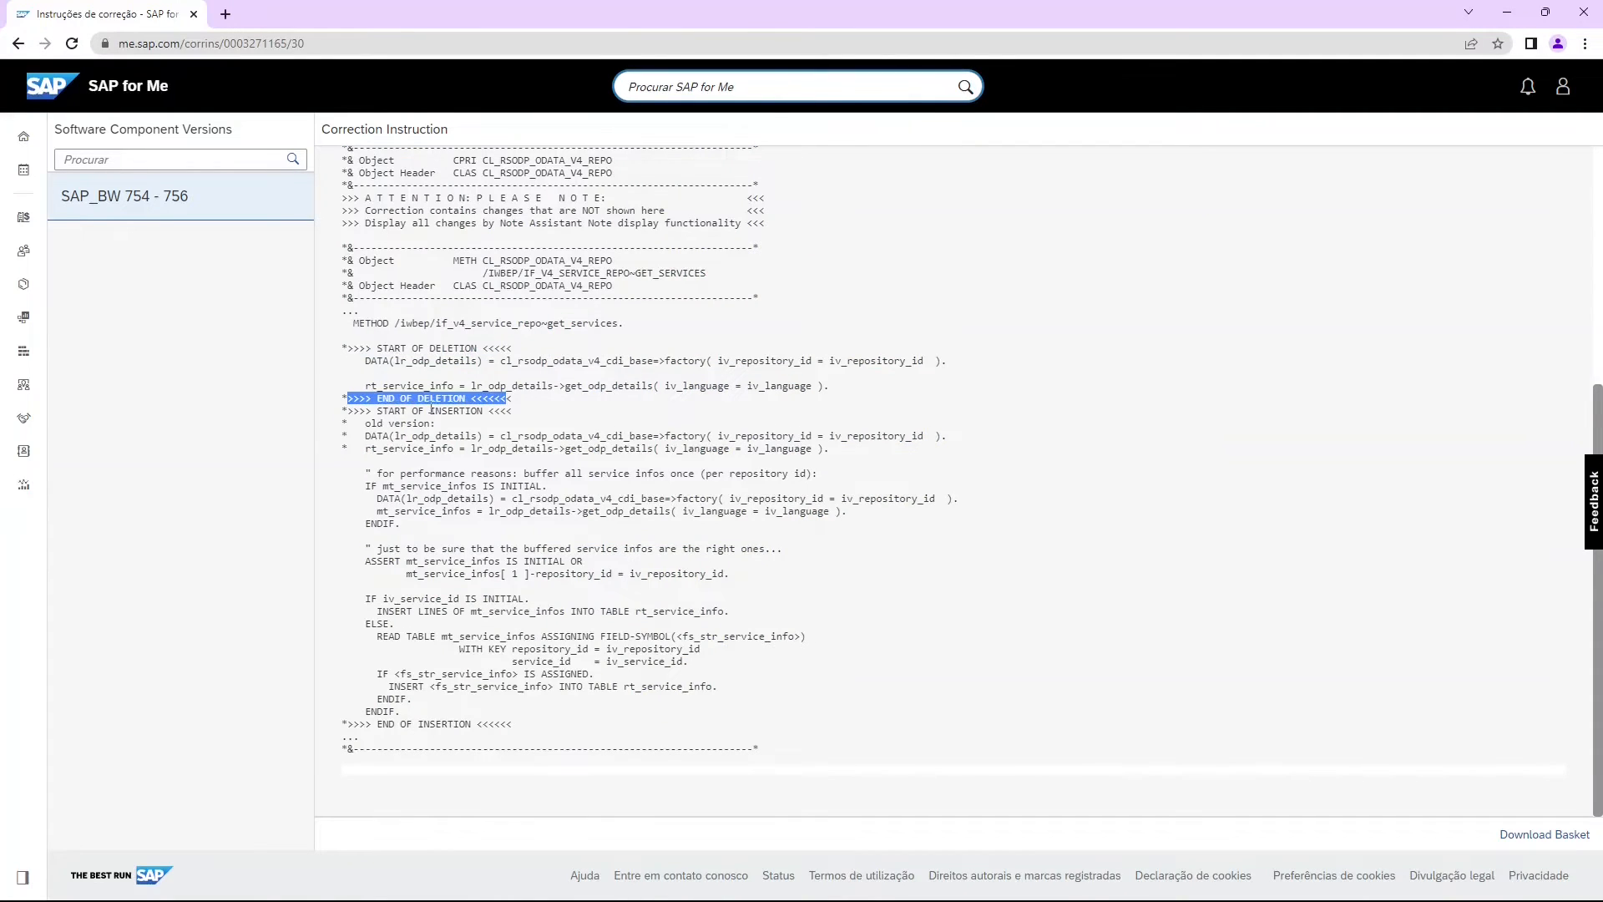
left_click_drag(360, 411, 512, 411)
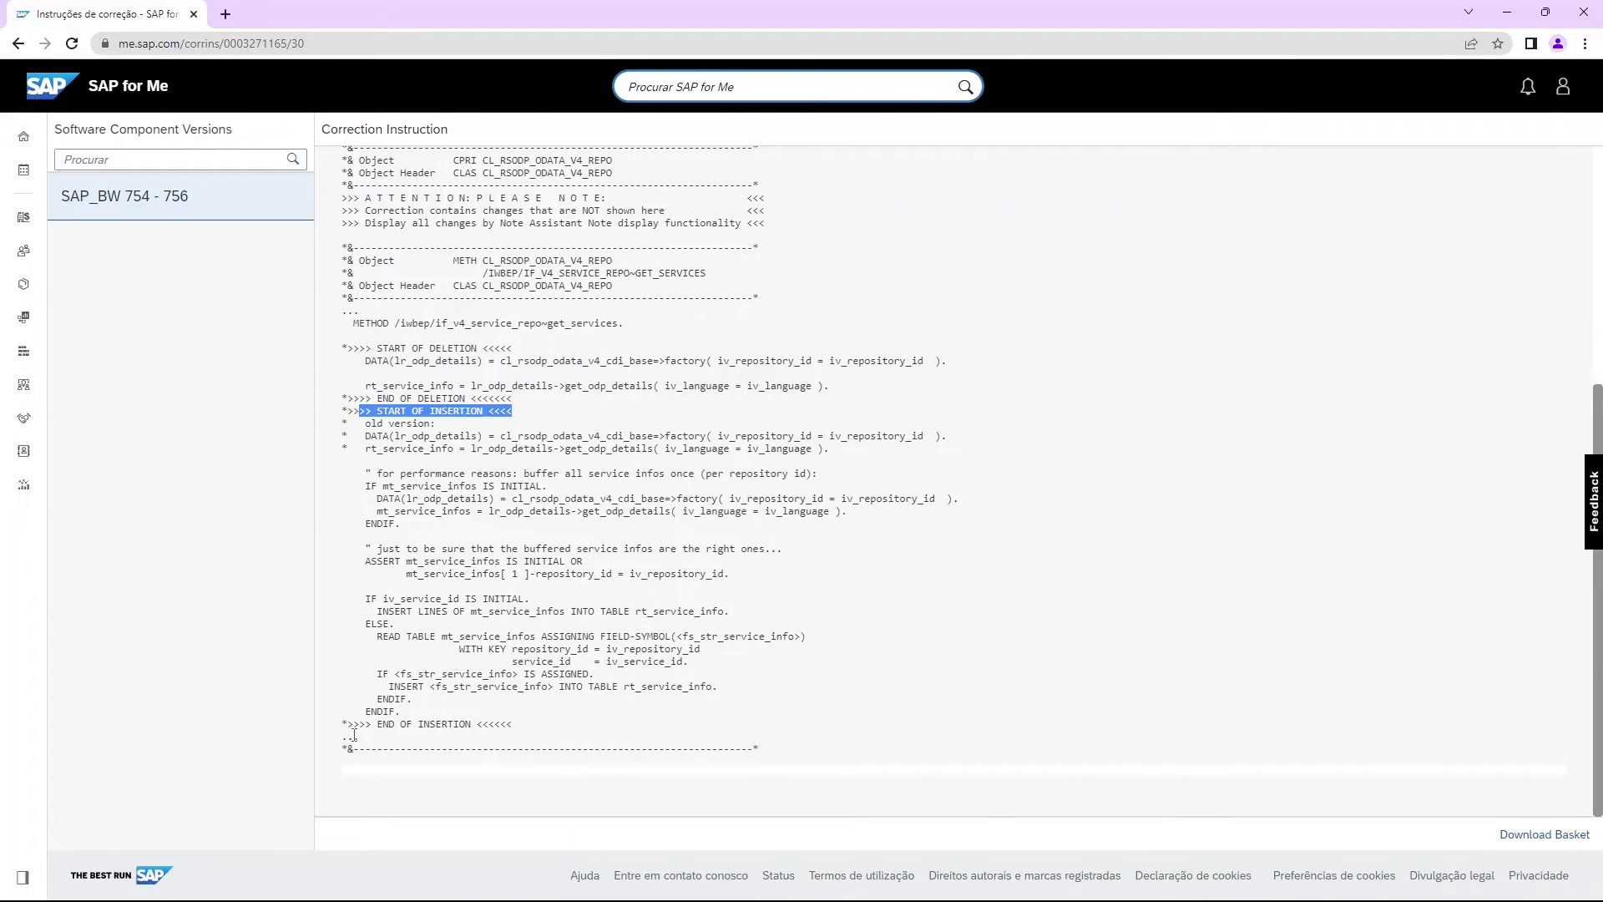
left_click_drag(348, 725, 508, 725)
left_click(512, 671)
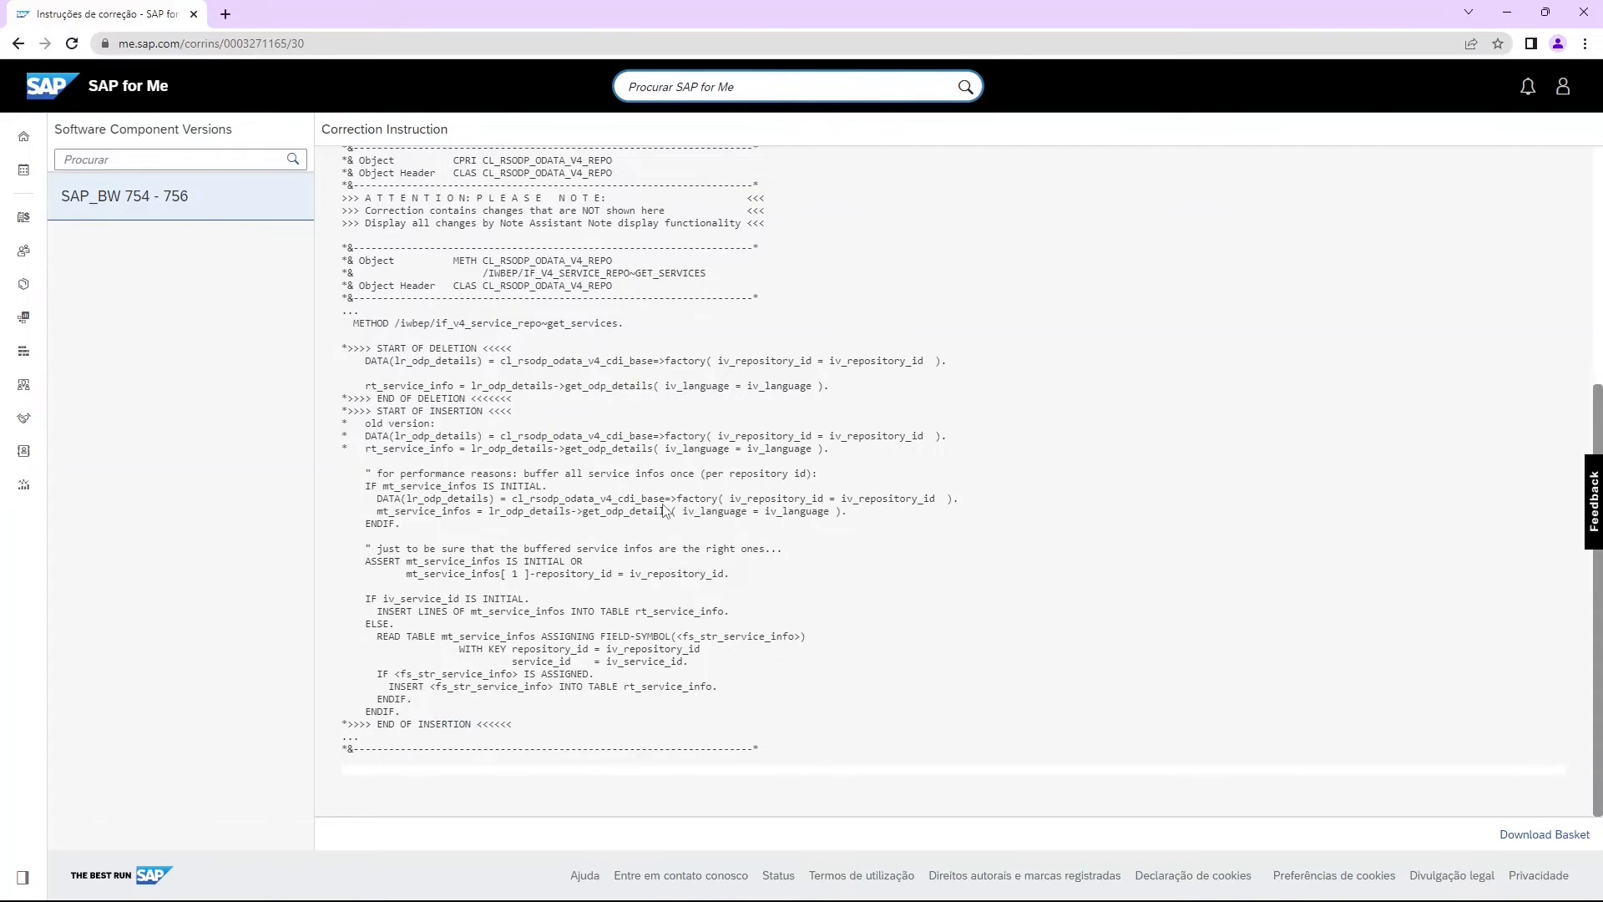
Return to SAP Note 3271165 and examine its Support Package and Idiomas disponíveis sections.
scroll(751, 455, "up", 4)
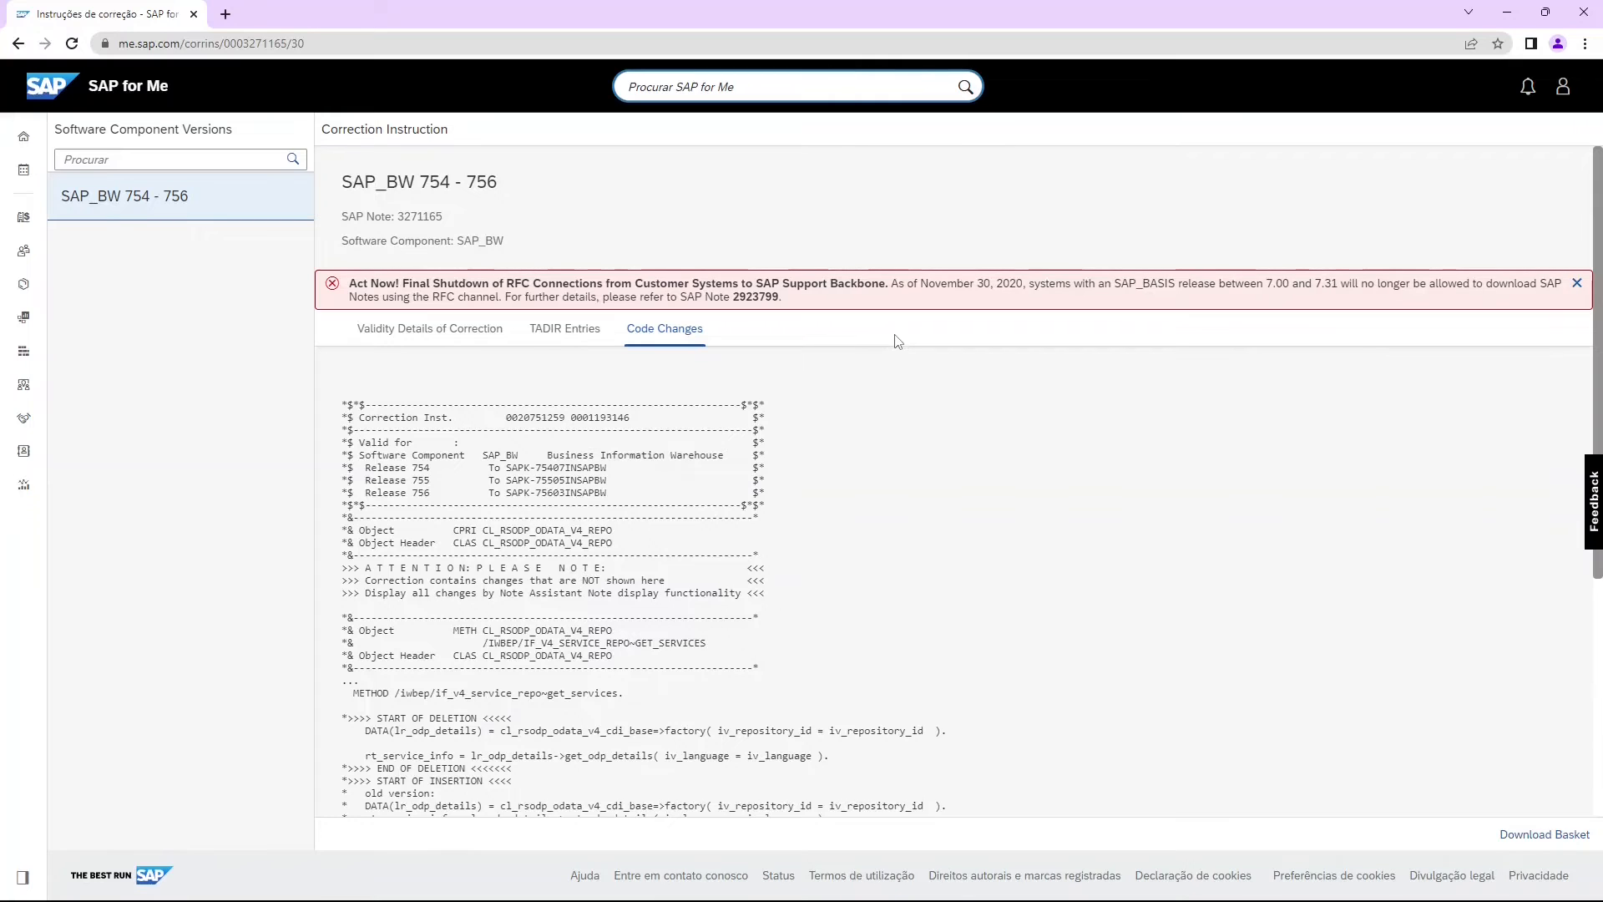
key("alt+Tab")
scroll(297, 498, "down", 2)
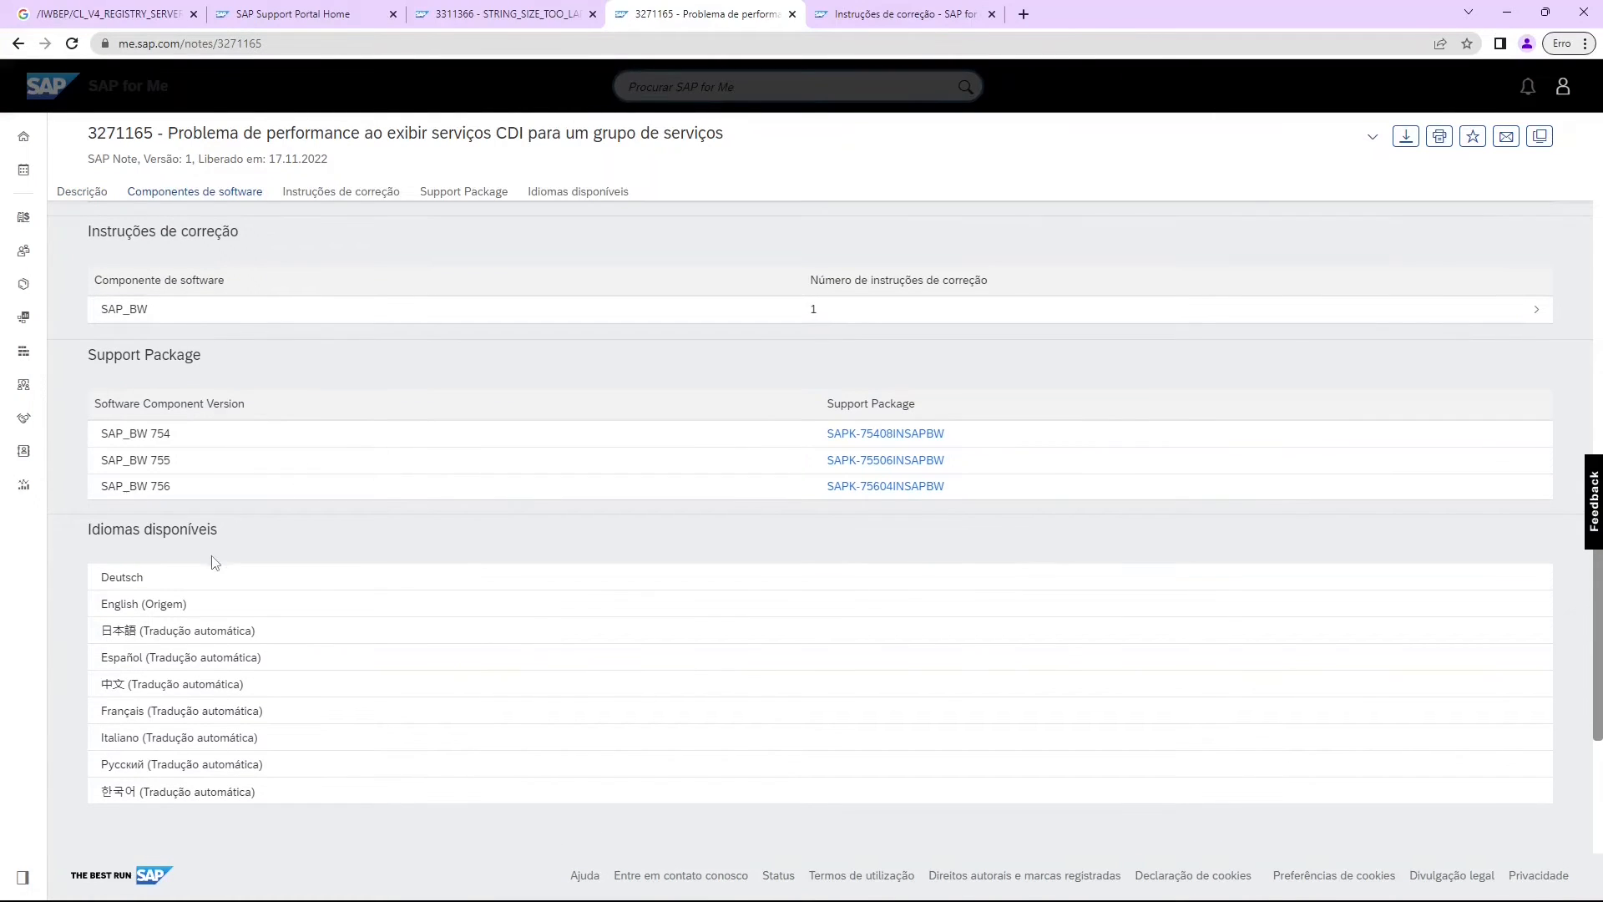
Examine the Componentes de software section of SAP Note 3271165, highlighting the SAP_BW row.
scroll(499, 605, "down", 3)
scroll(538, 638, "up", 6)
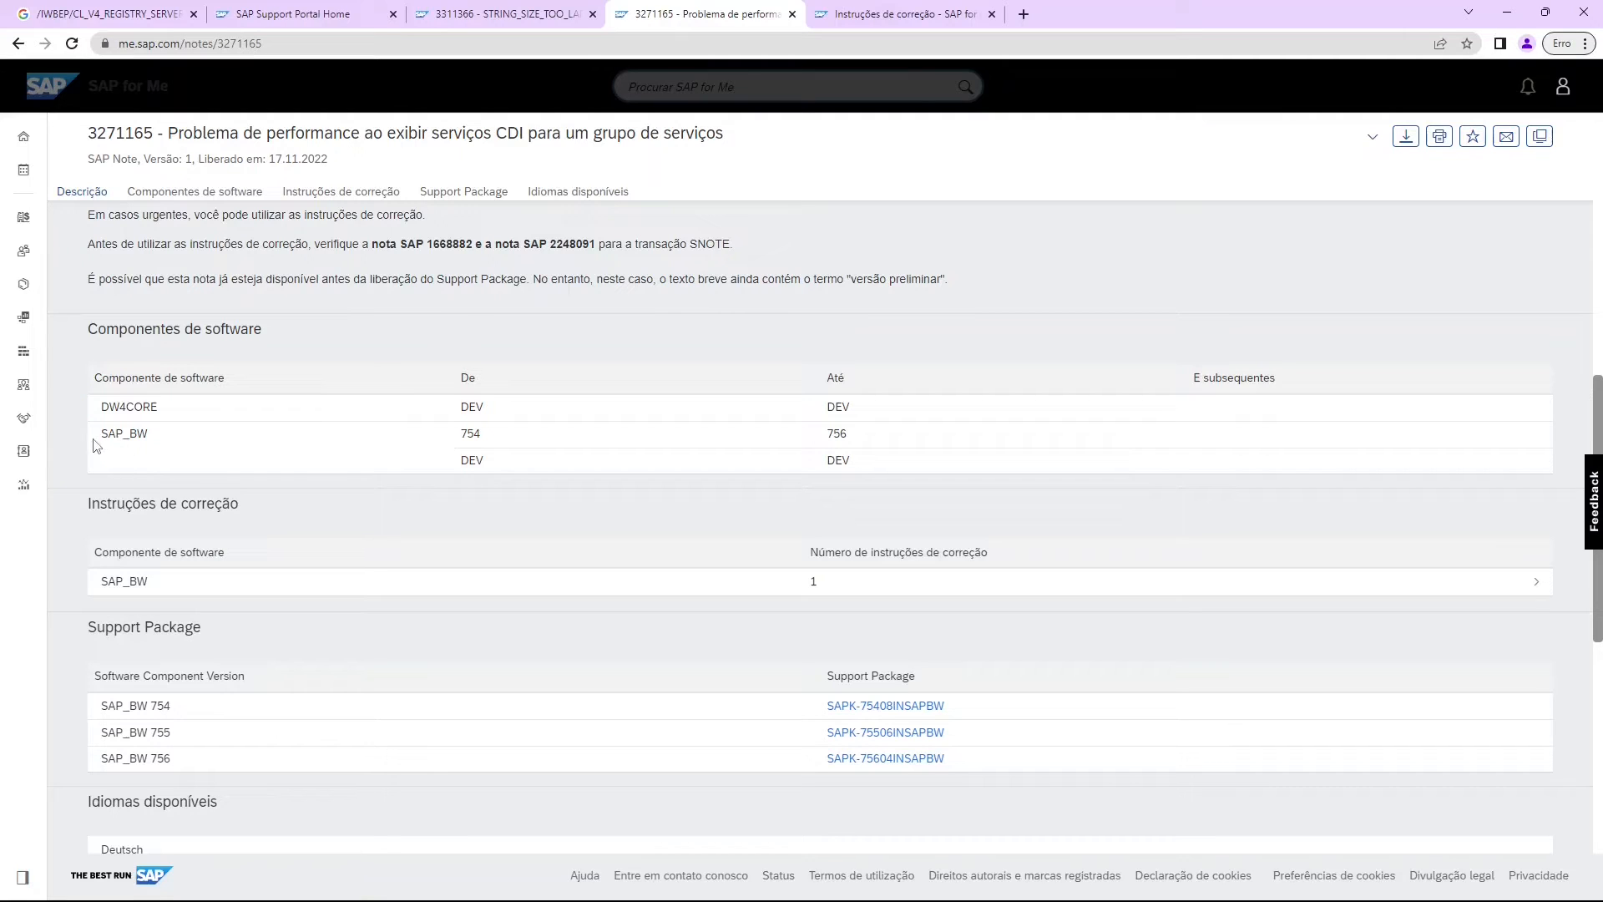
left_click_drag(97, 446, 204, 431)
left_click(211, 436)
Switch to SAP GUI and open the installed software component versions from the system status.
key("alt+Tab")
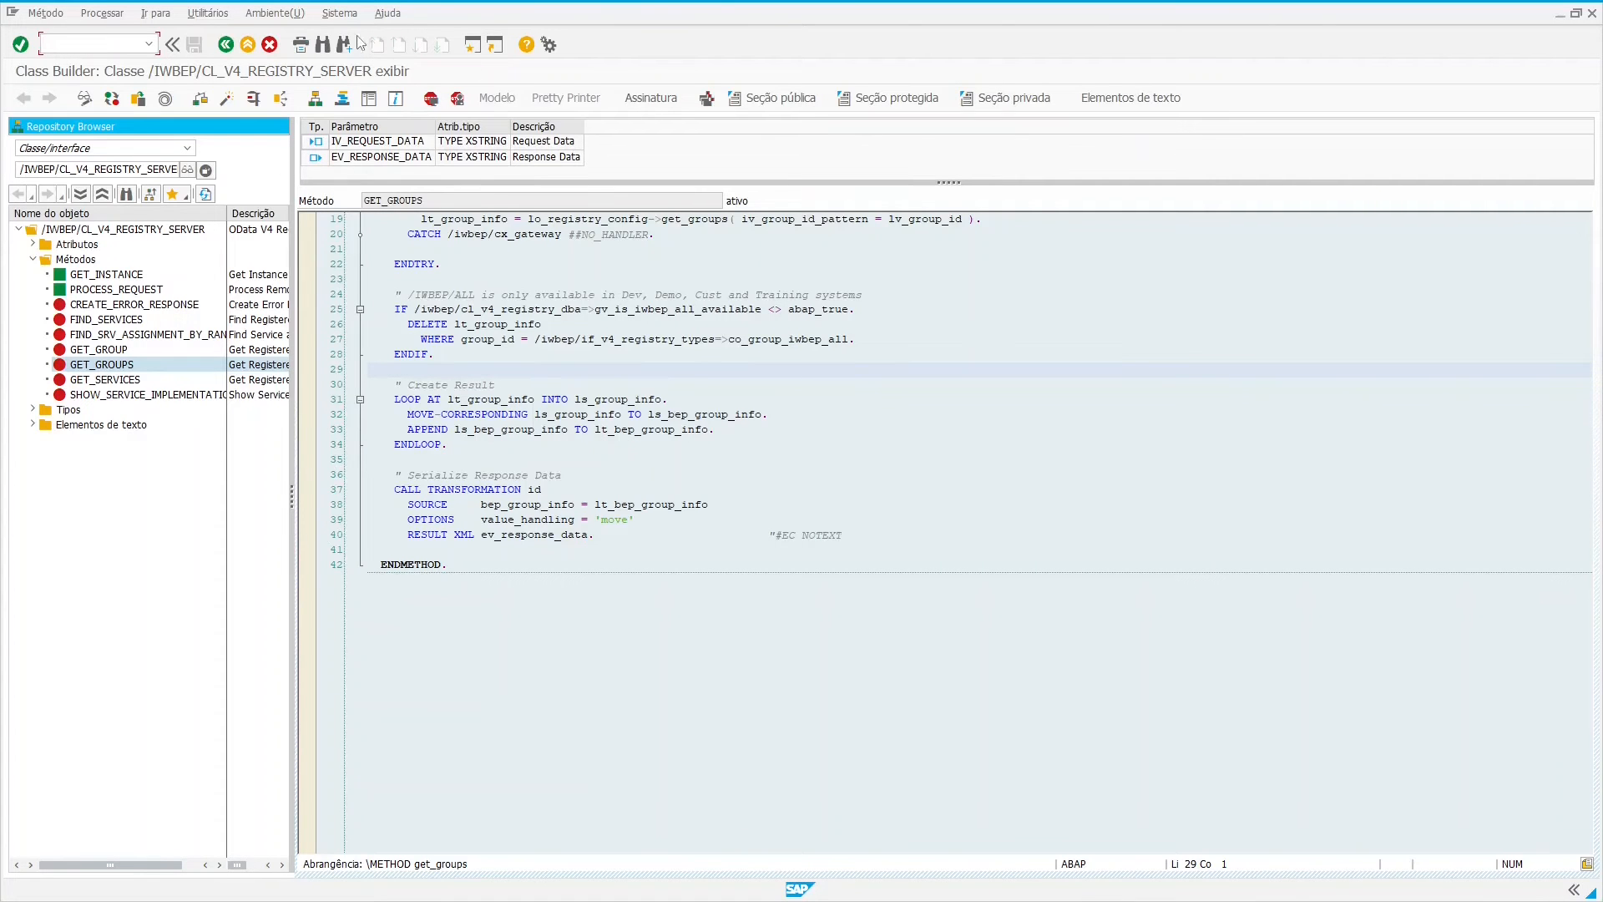
left_click(342, 14)
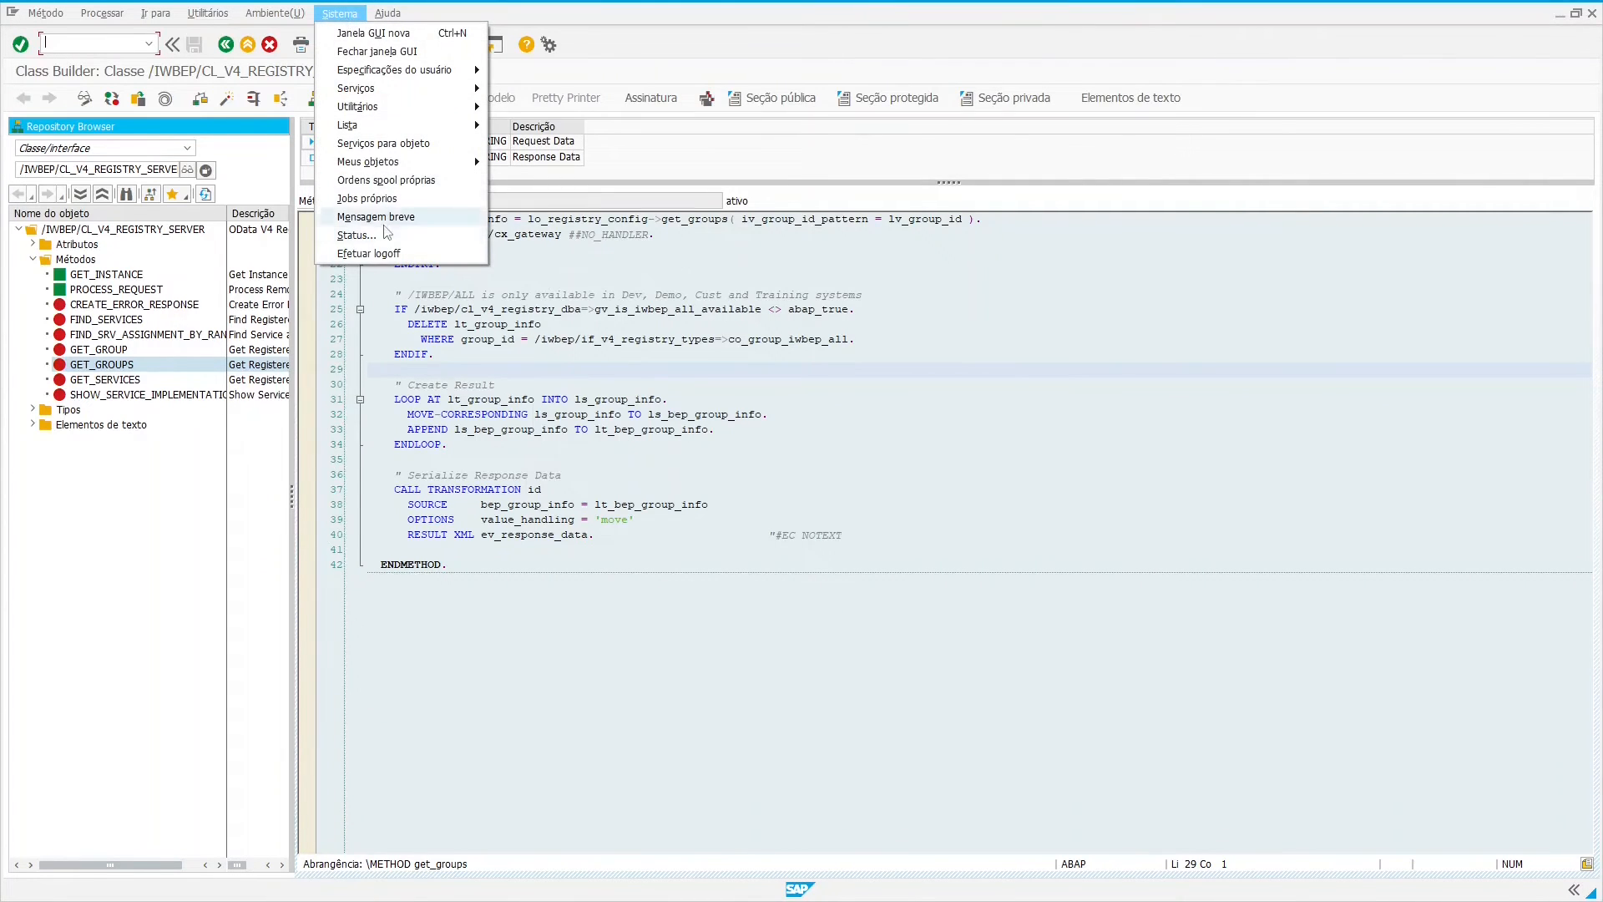
left_click(386, 235)
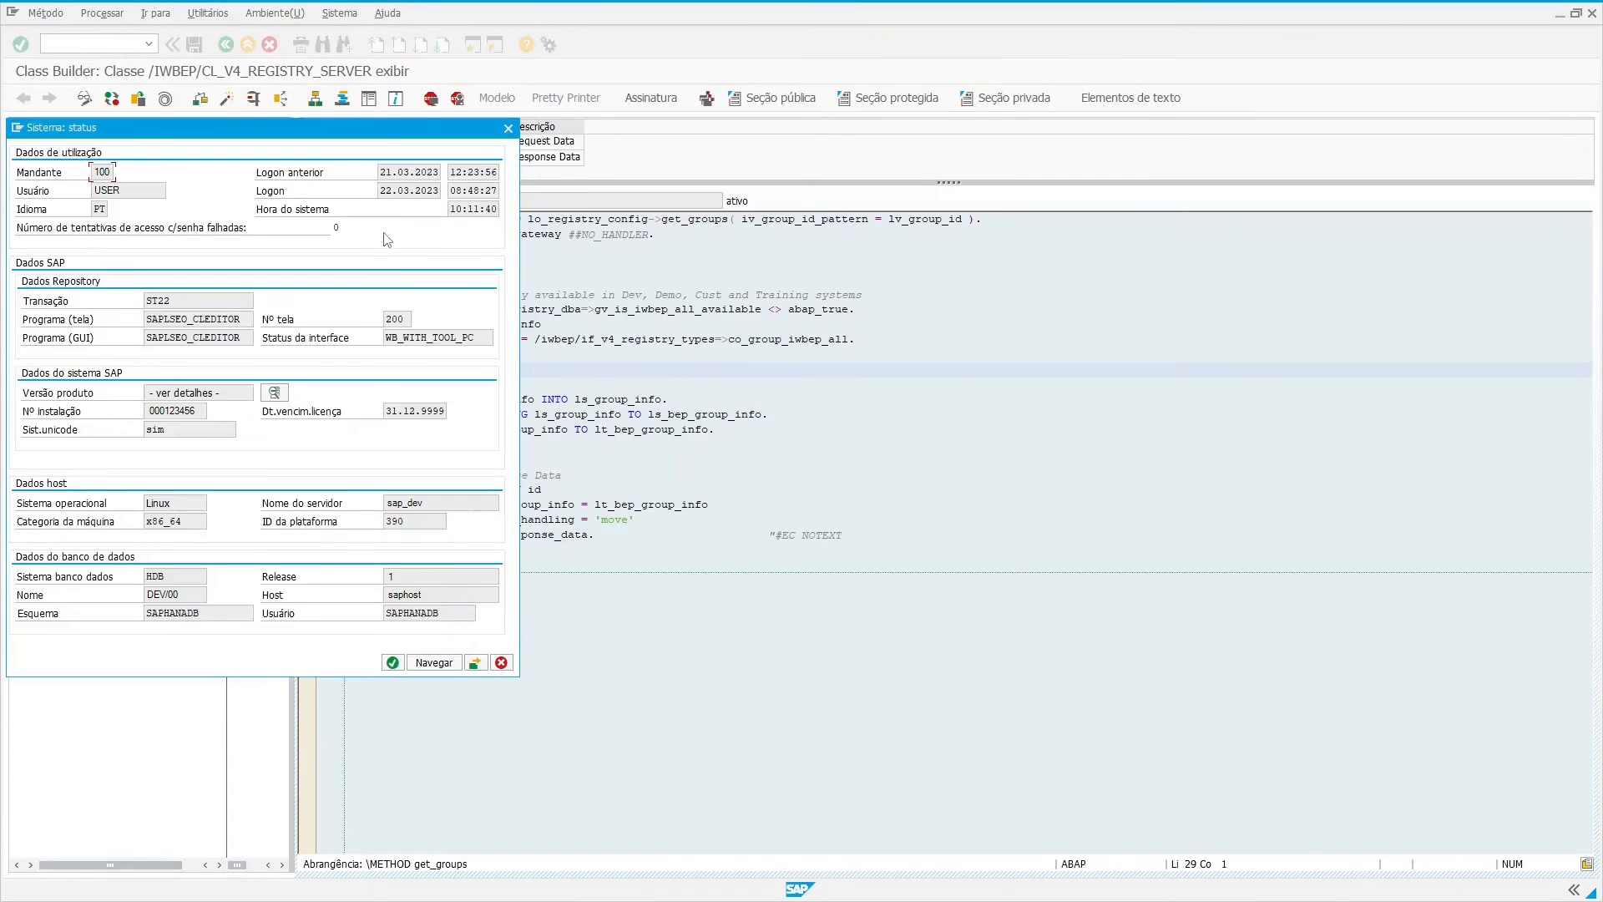
left_click(274, 393)
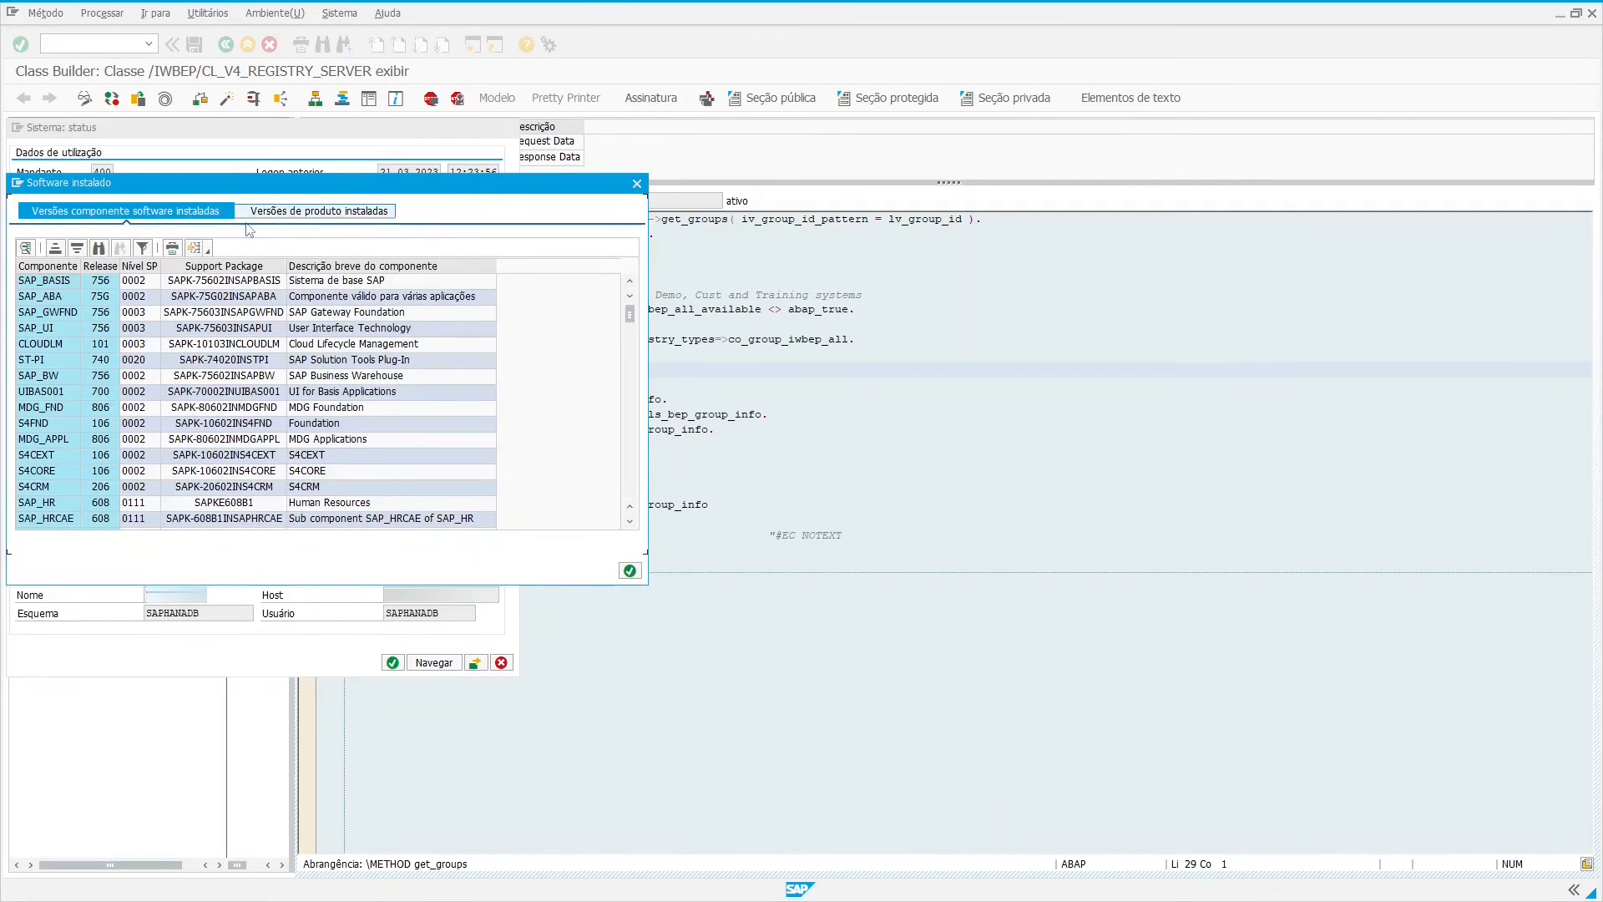
Sort the installed software components ascending by component name and locate the SAP_BW entry.
left_click(52, 265)
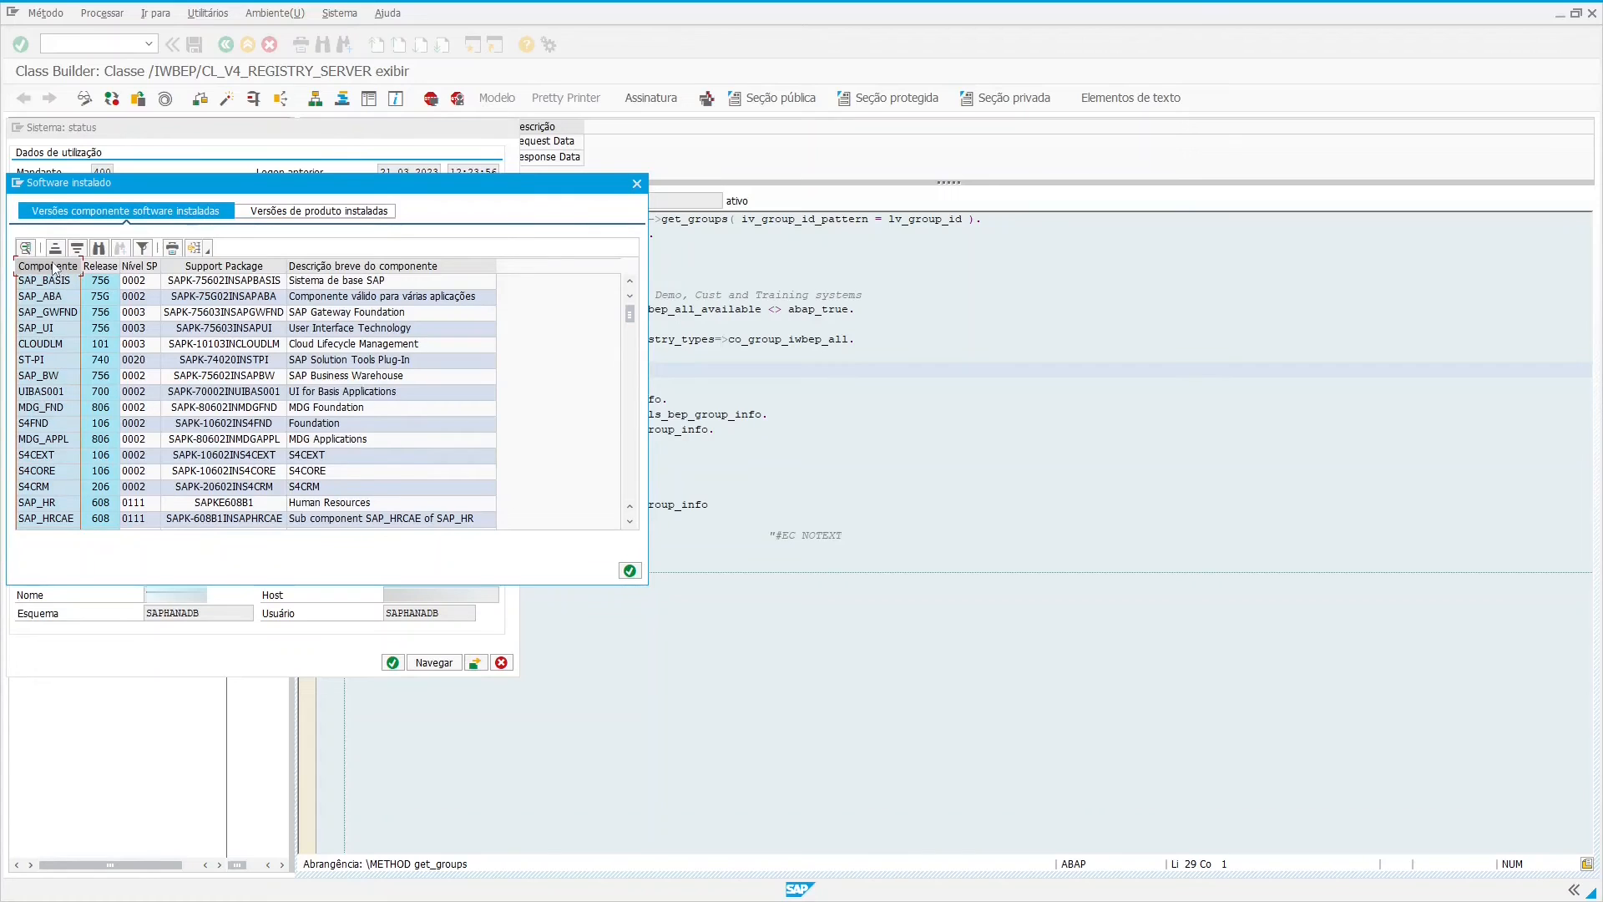
left_click(55, 249)
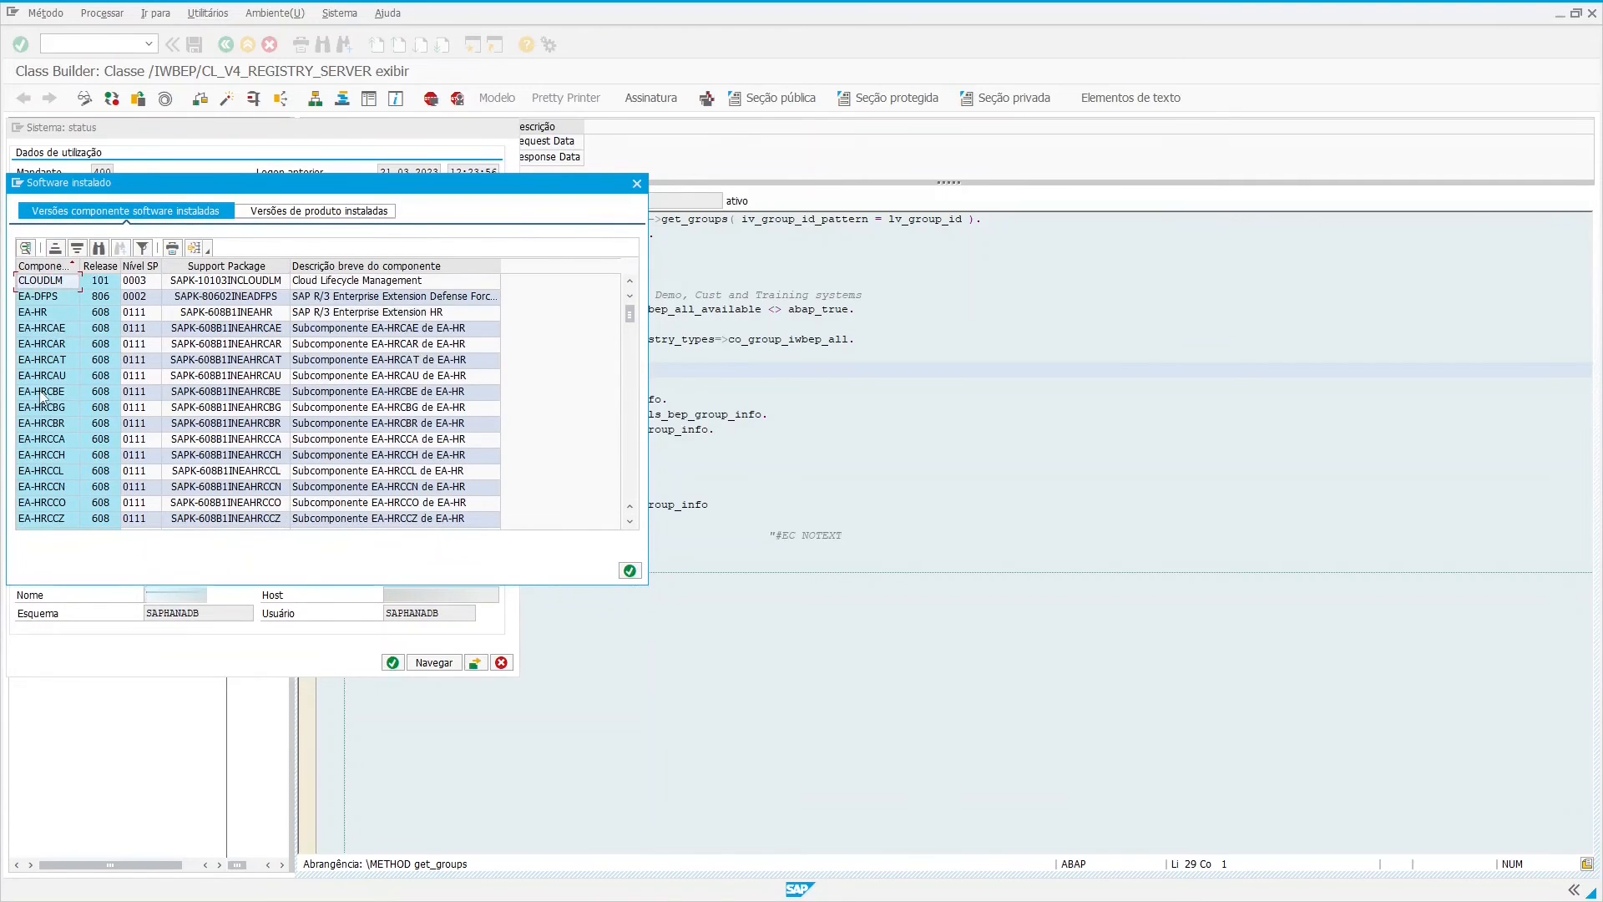
scroll(45, 398, "down", 10)
scroll(45, 398, "down", 11)
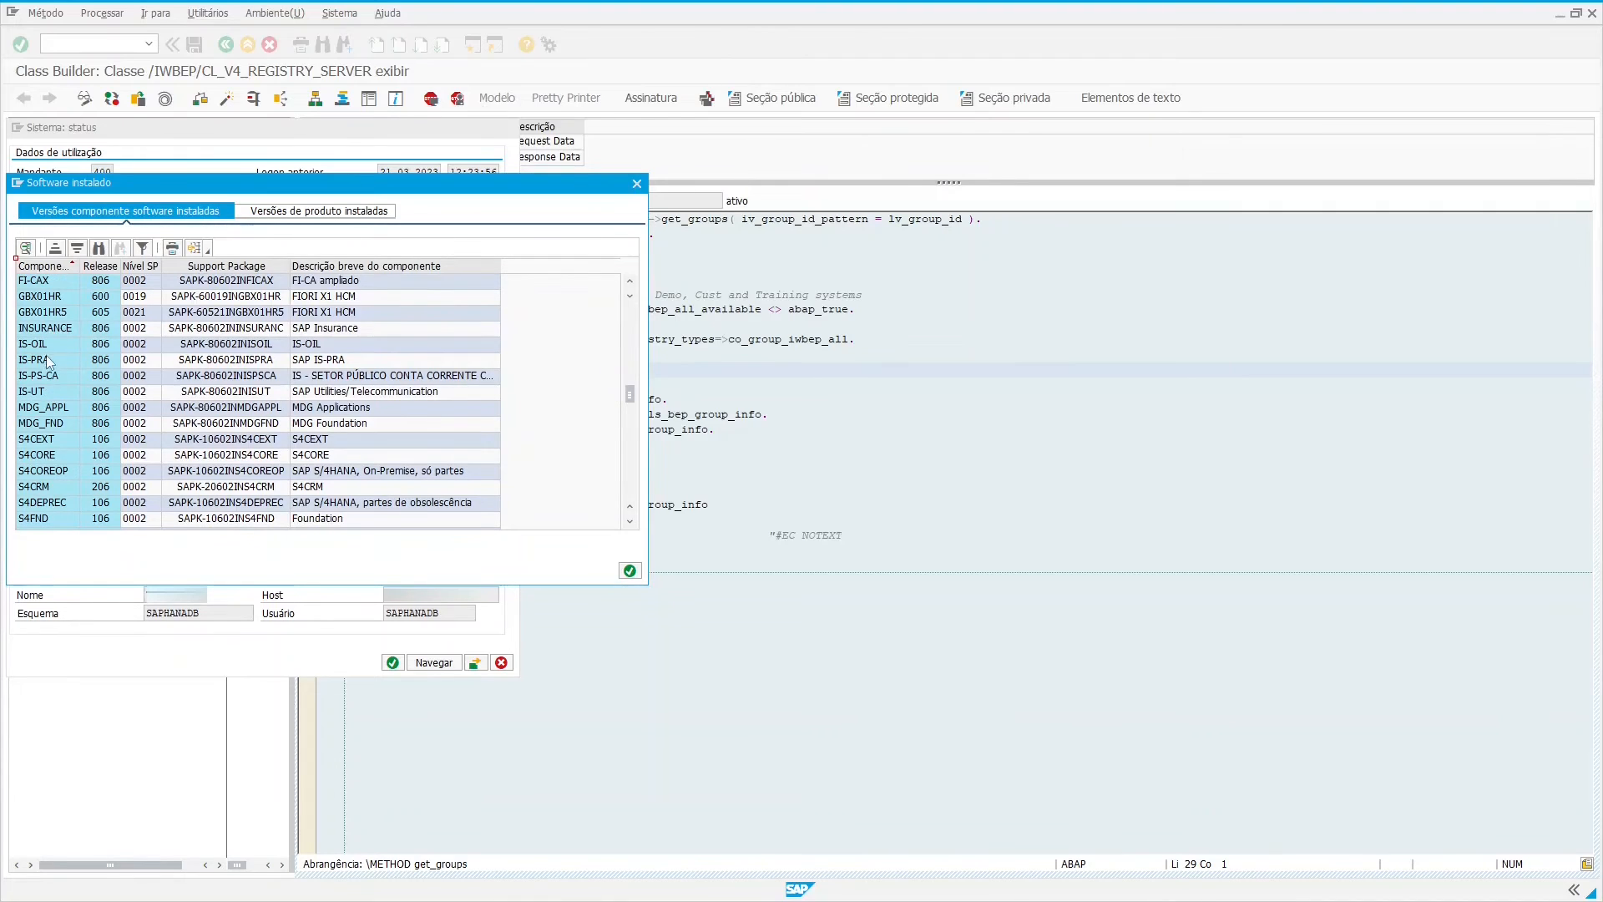
scroll(49, 427, "down", 3)
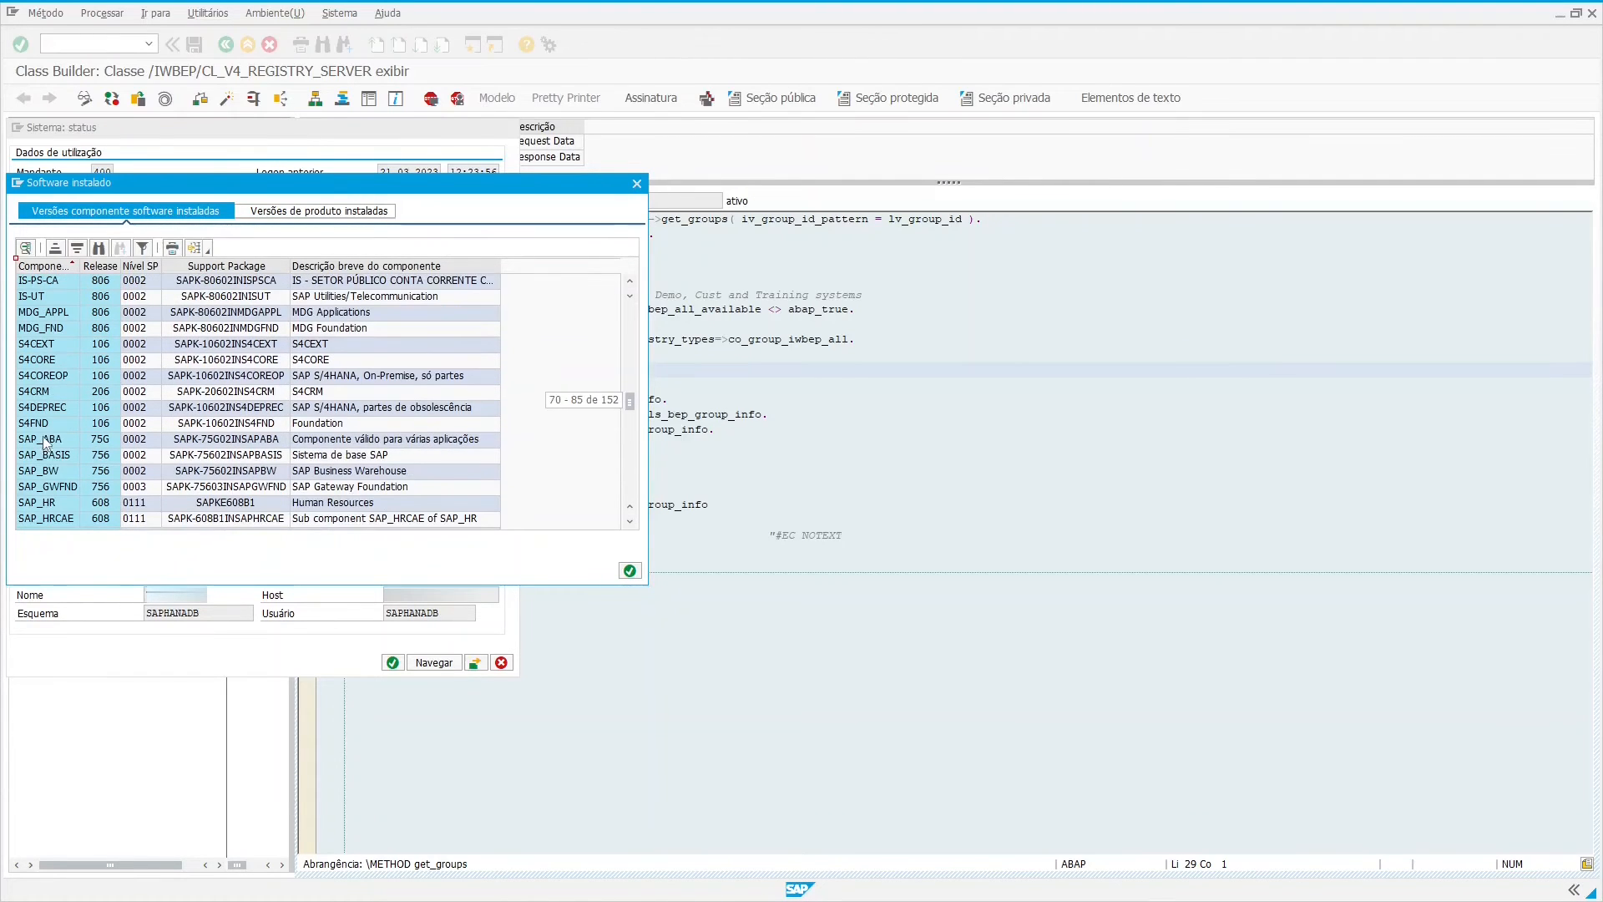
left_click(49, 424)
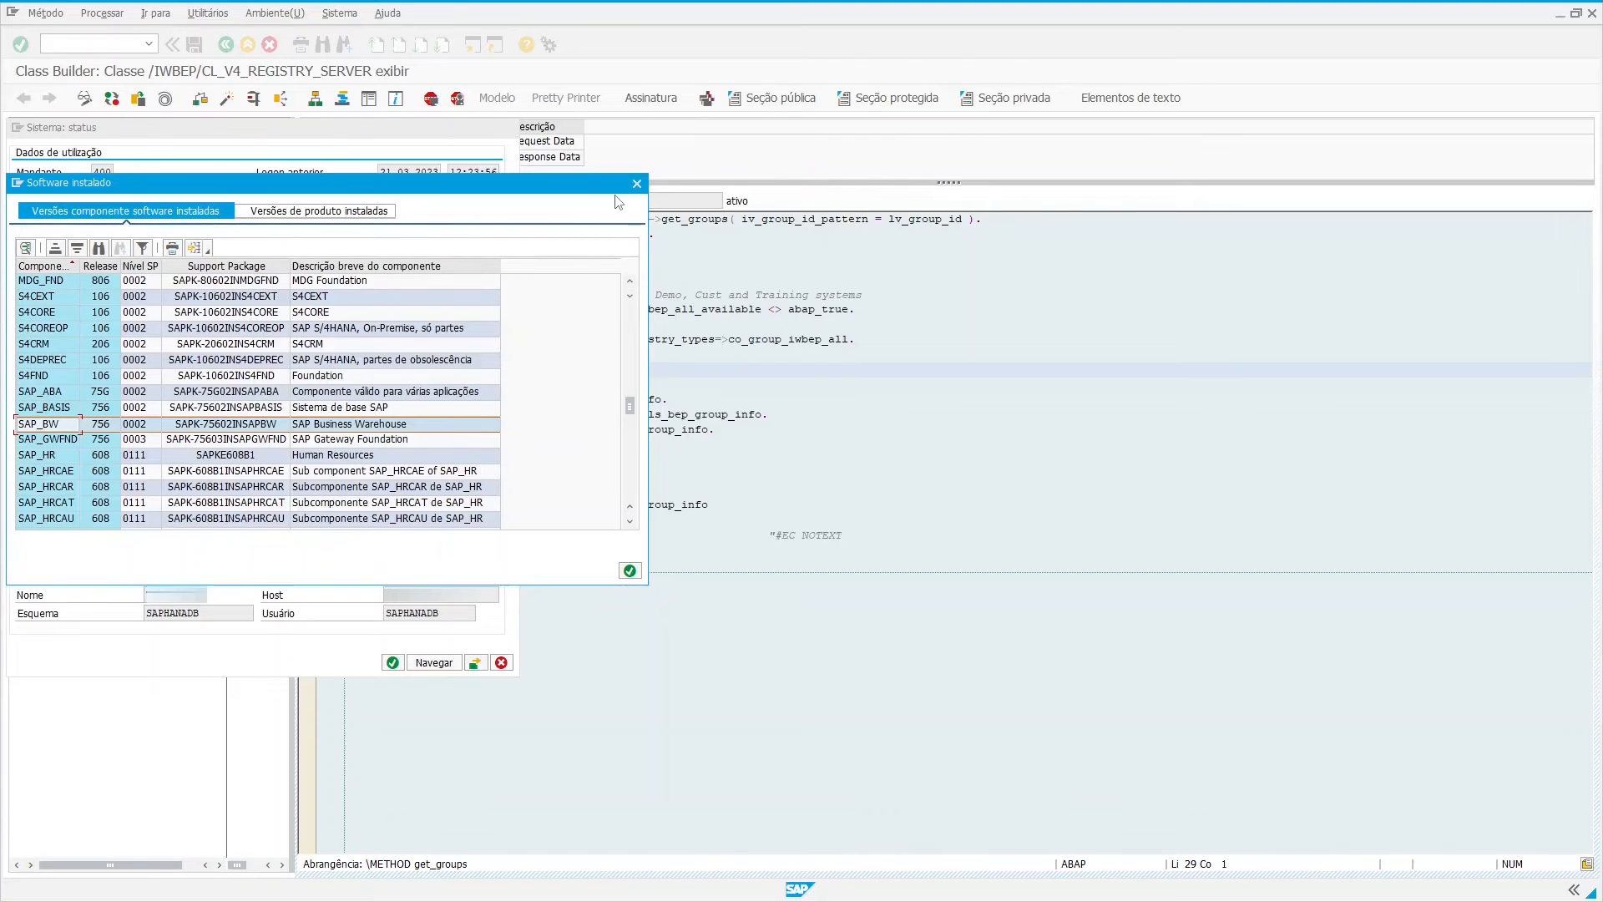
Copy the number 3271165 from the SAP Note page in the browser and open transaction SNOTE in a new SAP GUI session.
key("alt+Tab")
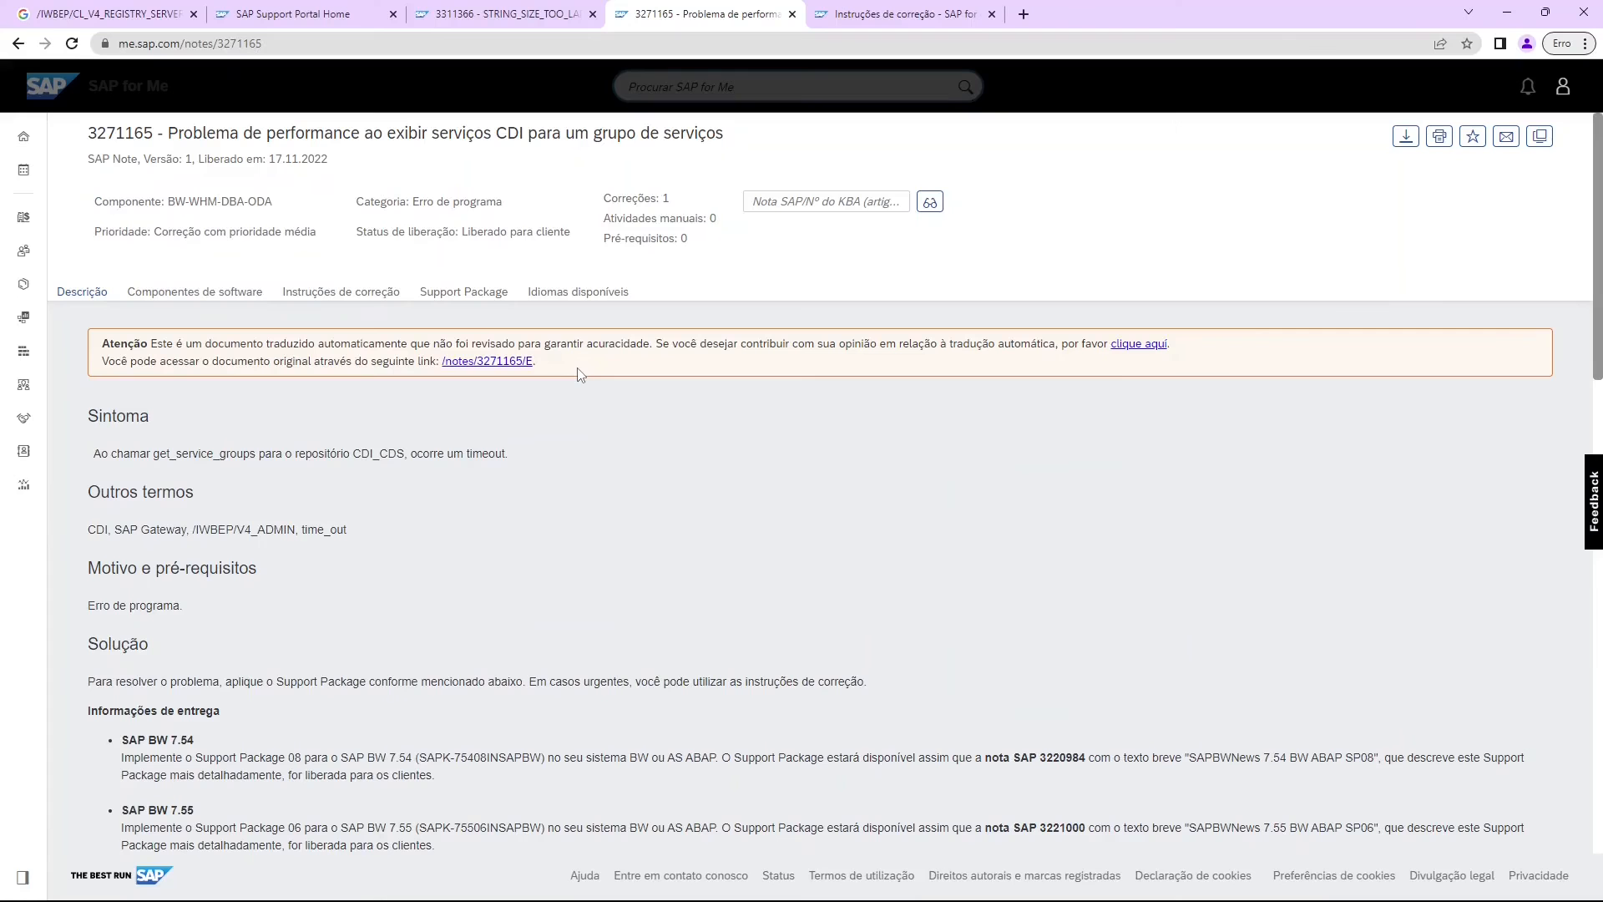
double_click(119, 134)
right_click(119, 134)
left_click(144, 154)
key("alt+Tab")
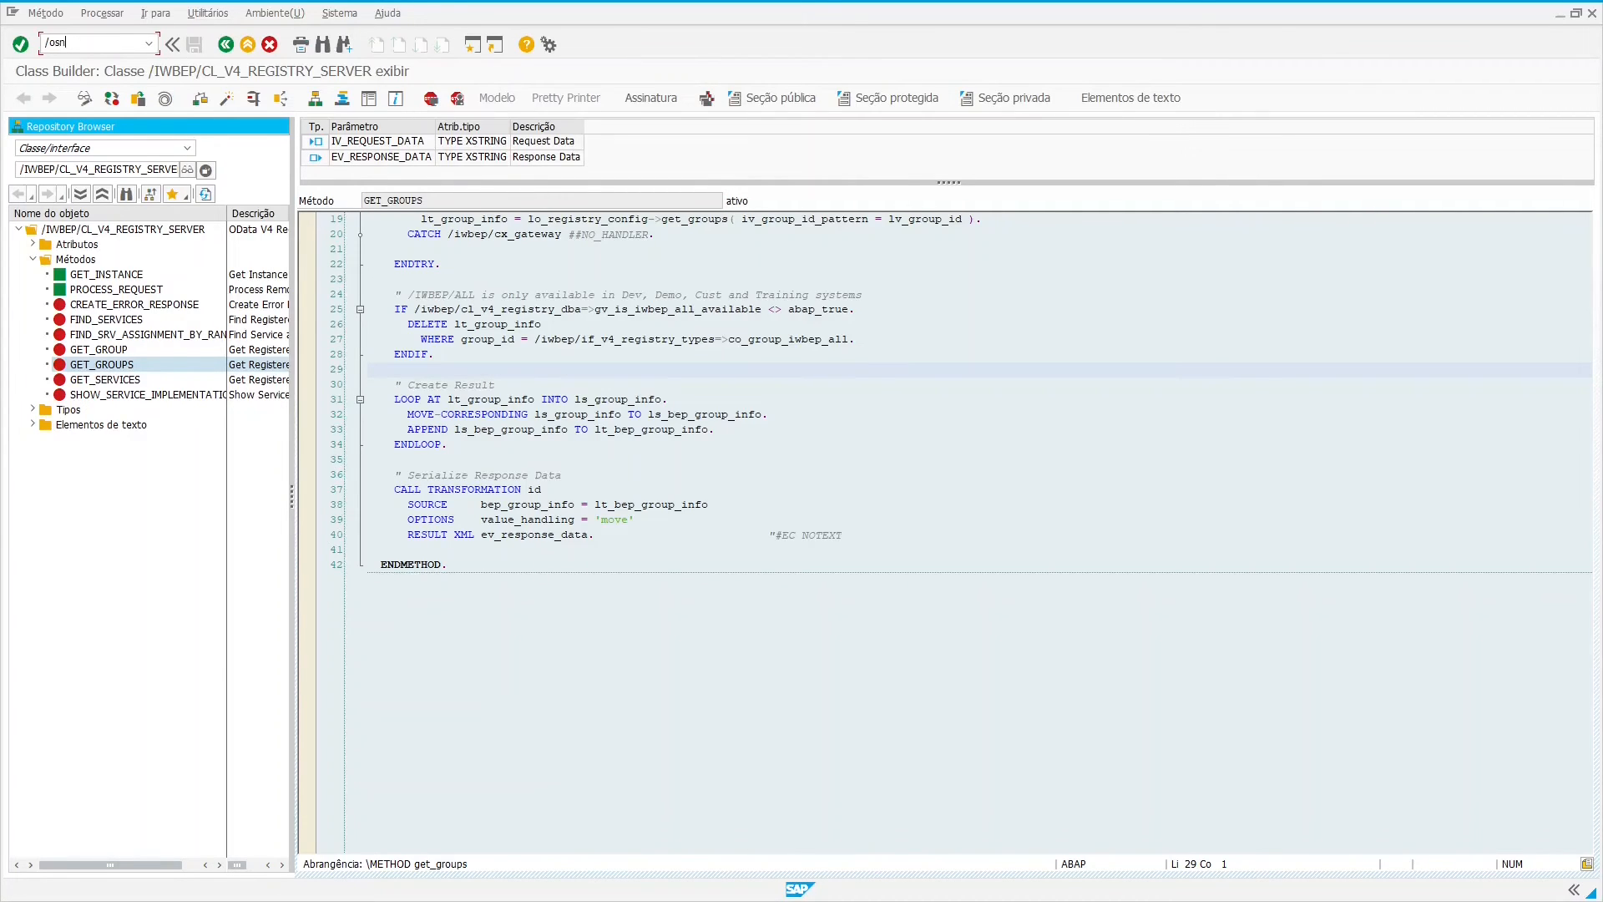
key("Return")
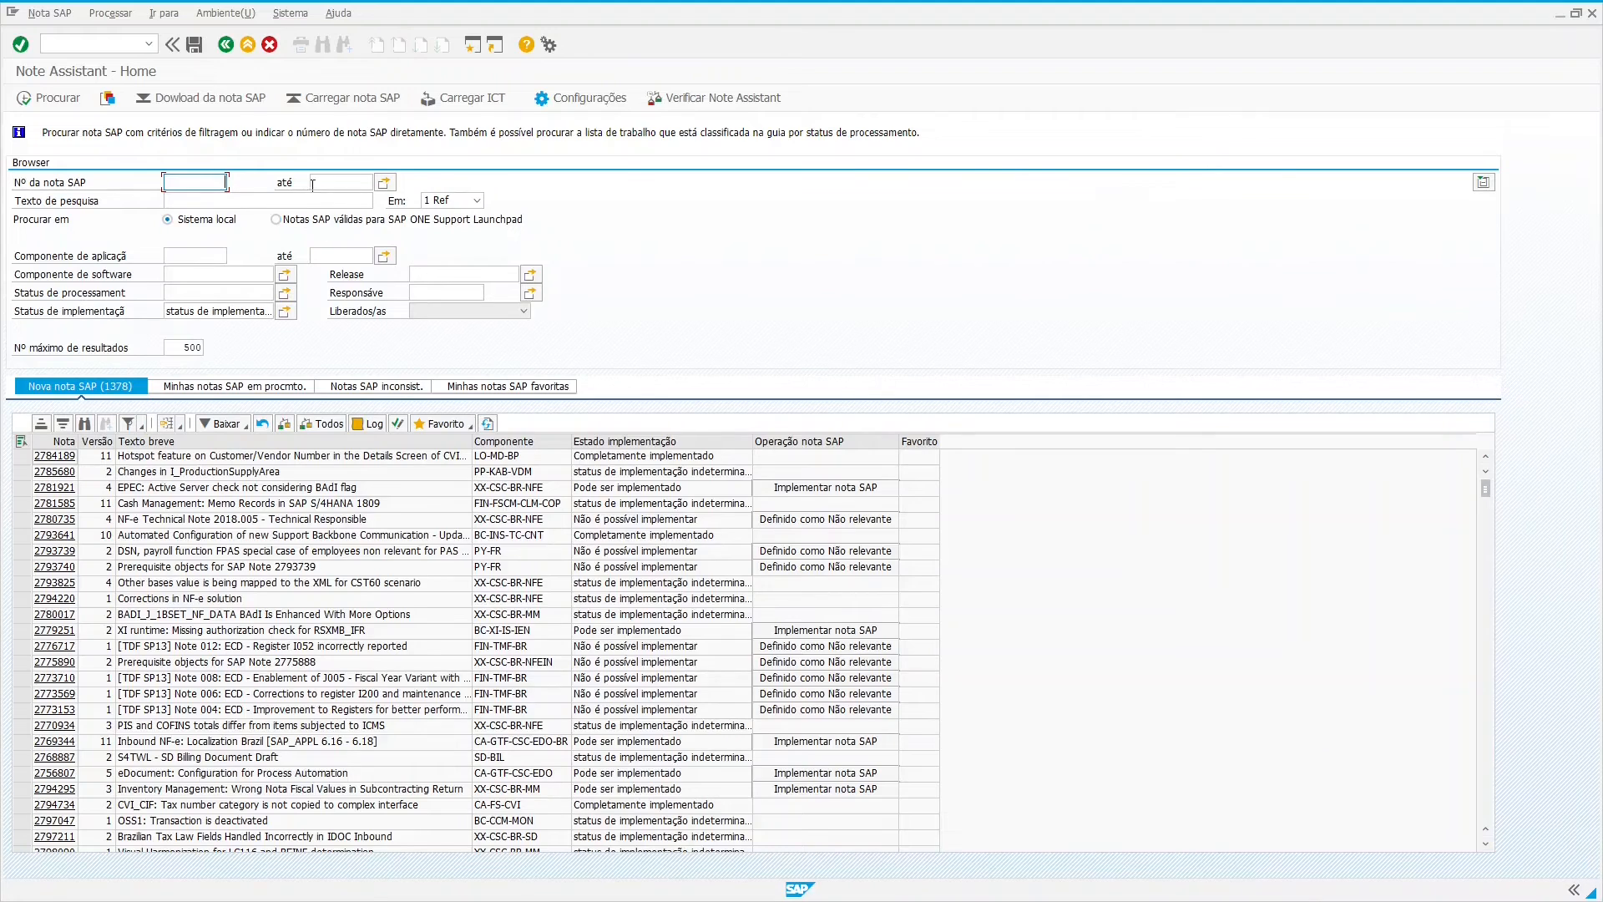
Download SAP Note 3271165 into Note Assistant, keeping the Só baixar, se necessário option selected.
left_click(222, 93)
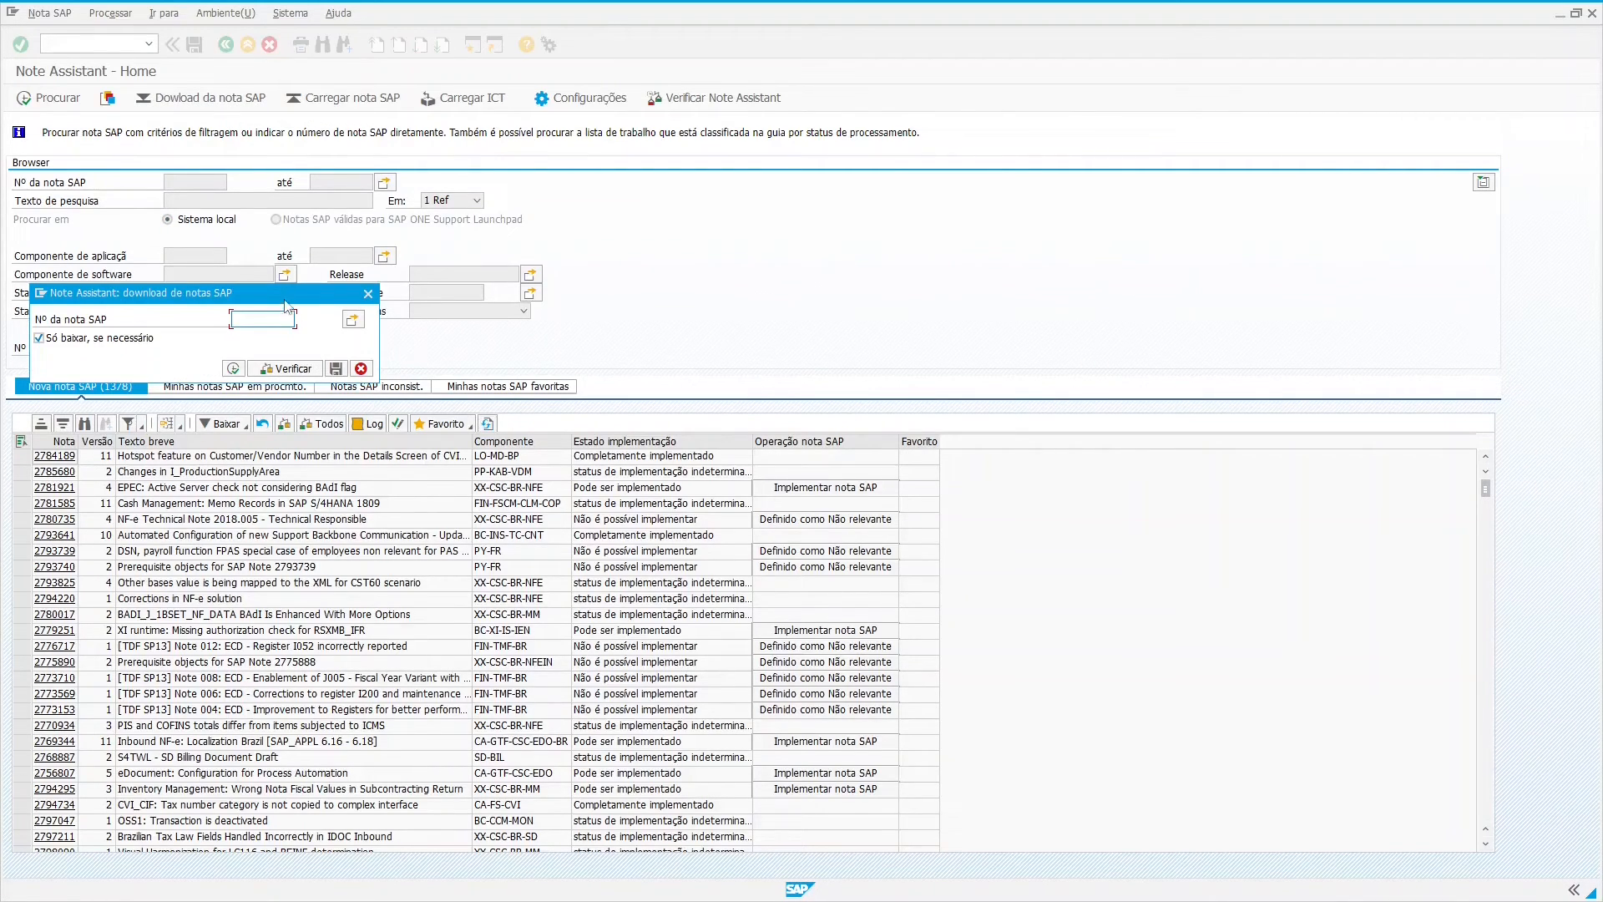
key("ctrl+v")
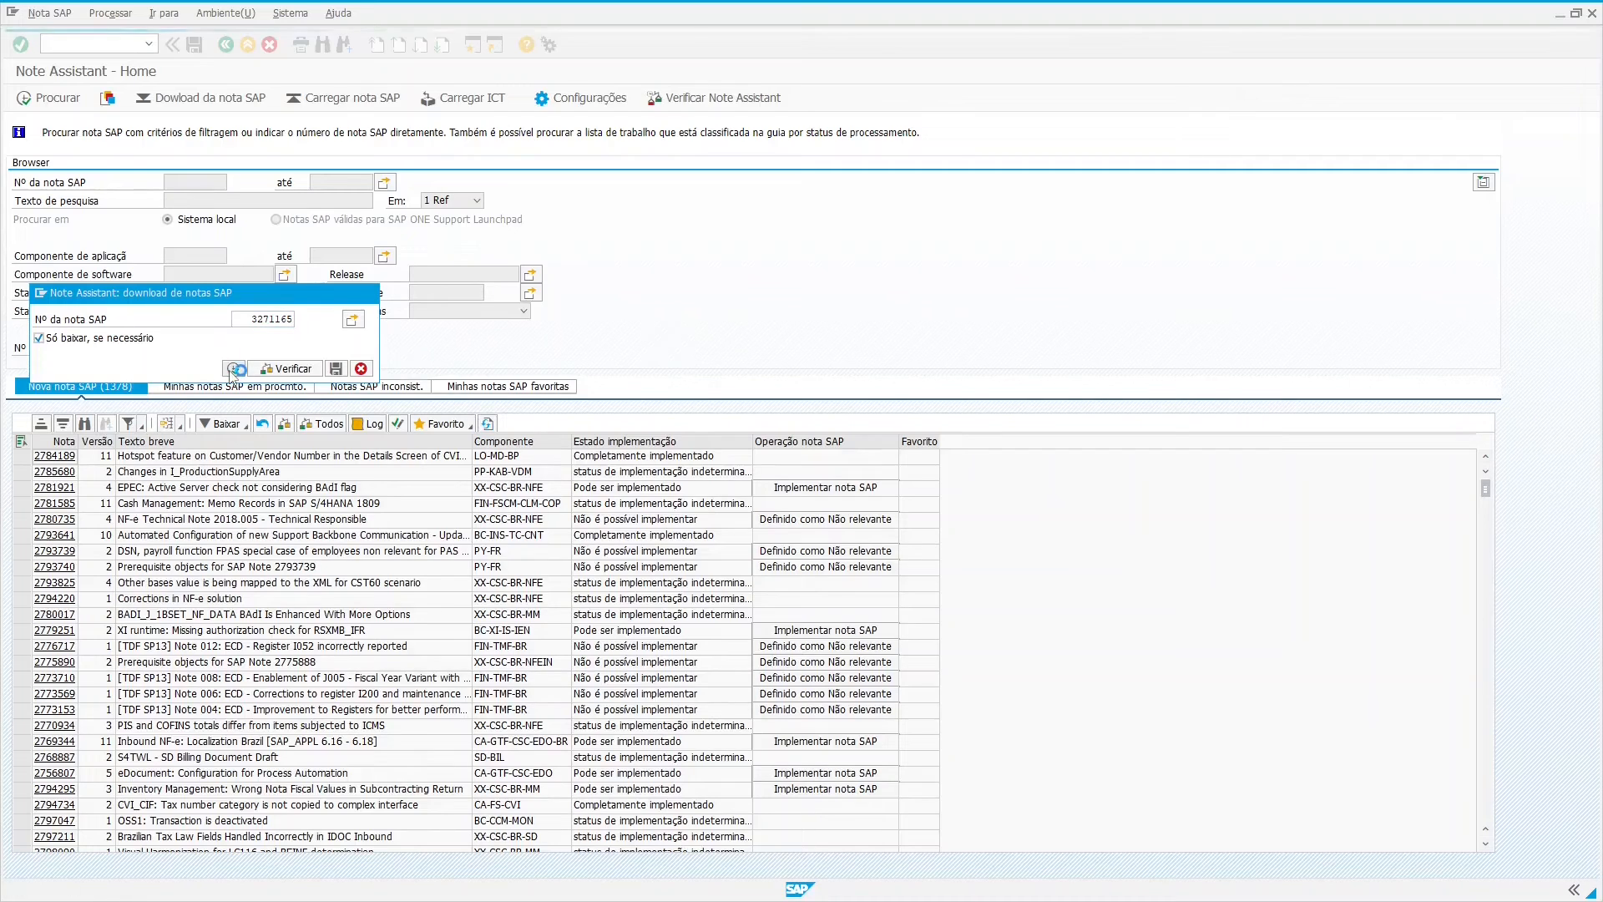
left_click(233, 369)
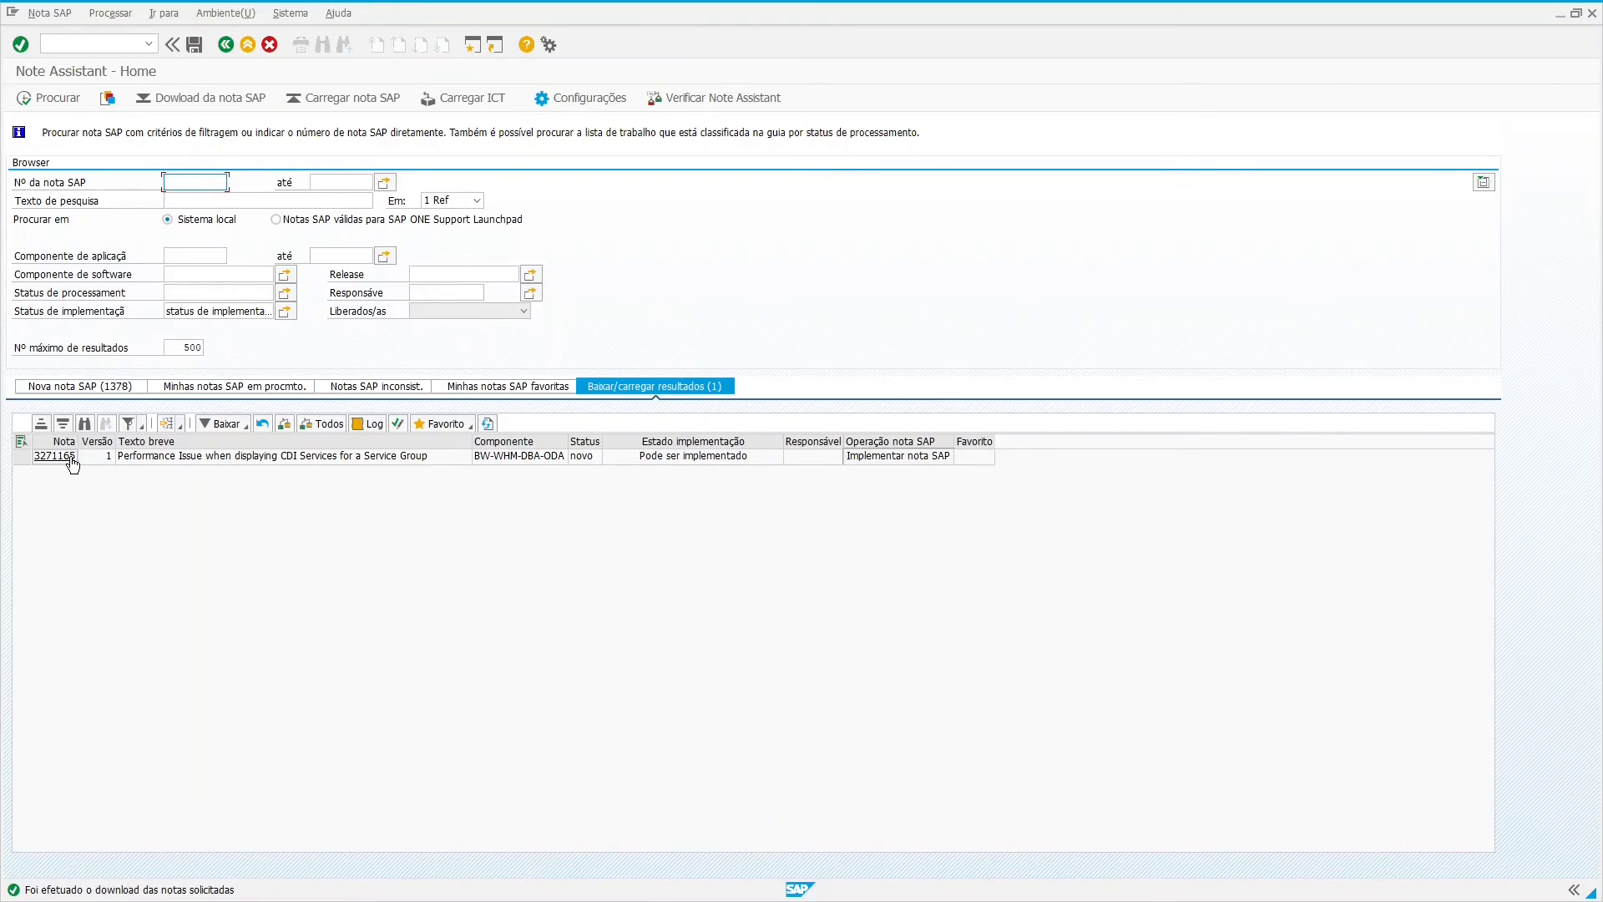
Start implementing SAP Note 3271165 and assign it to a newly created workbench request with a short description.
left_click(159, 459)
left_click(901, 460)
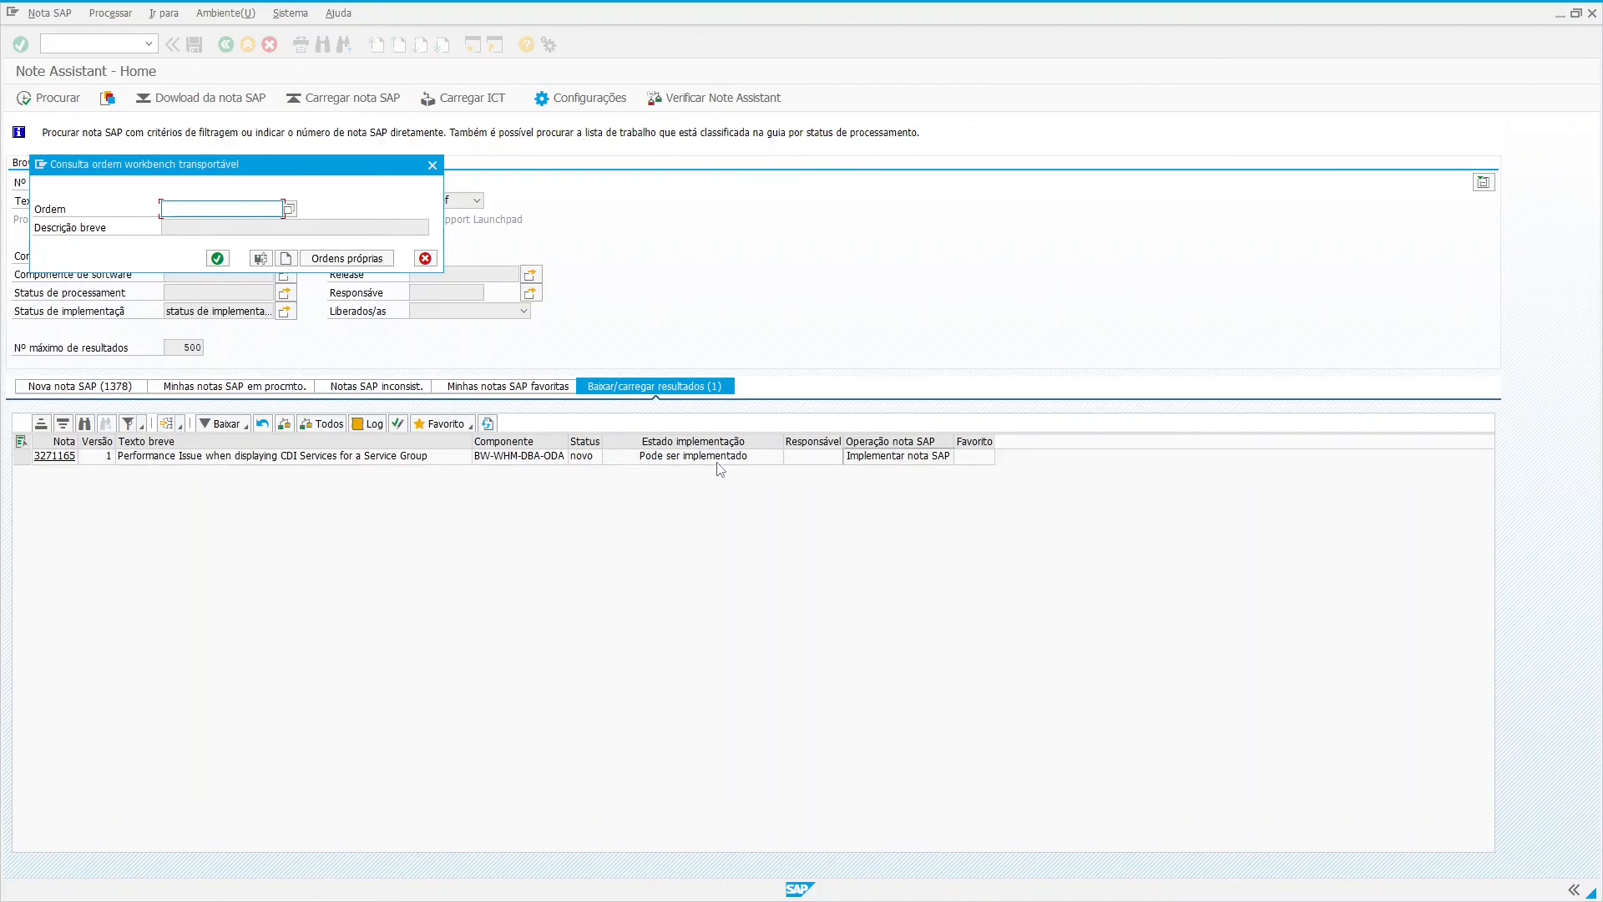
left_click(285, 258)
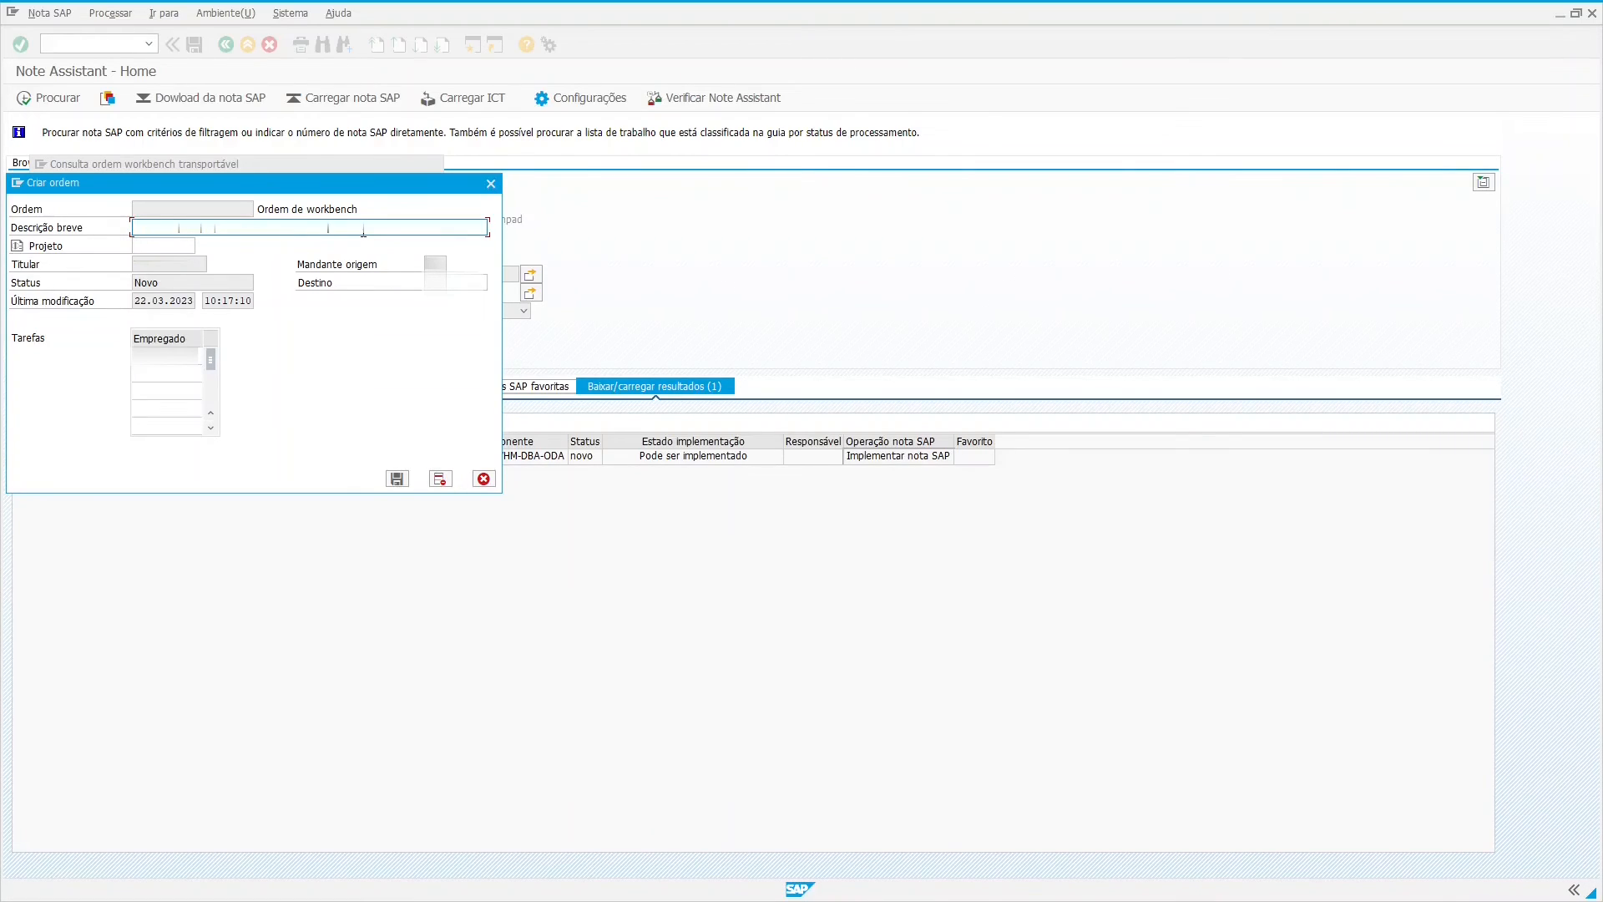
key("BackSpace")
key("Caps_Lock")
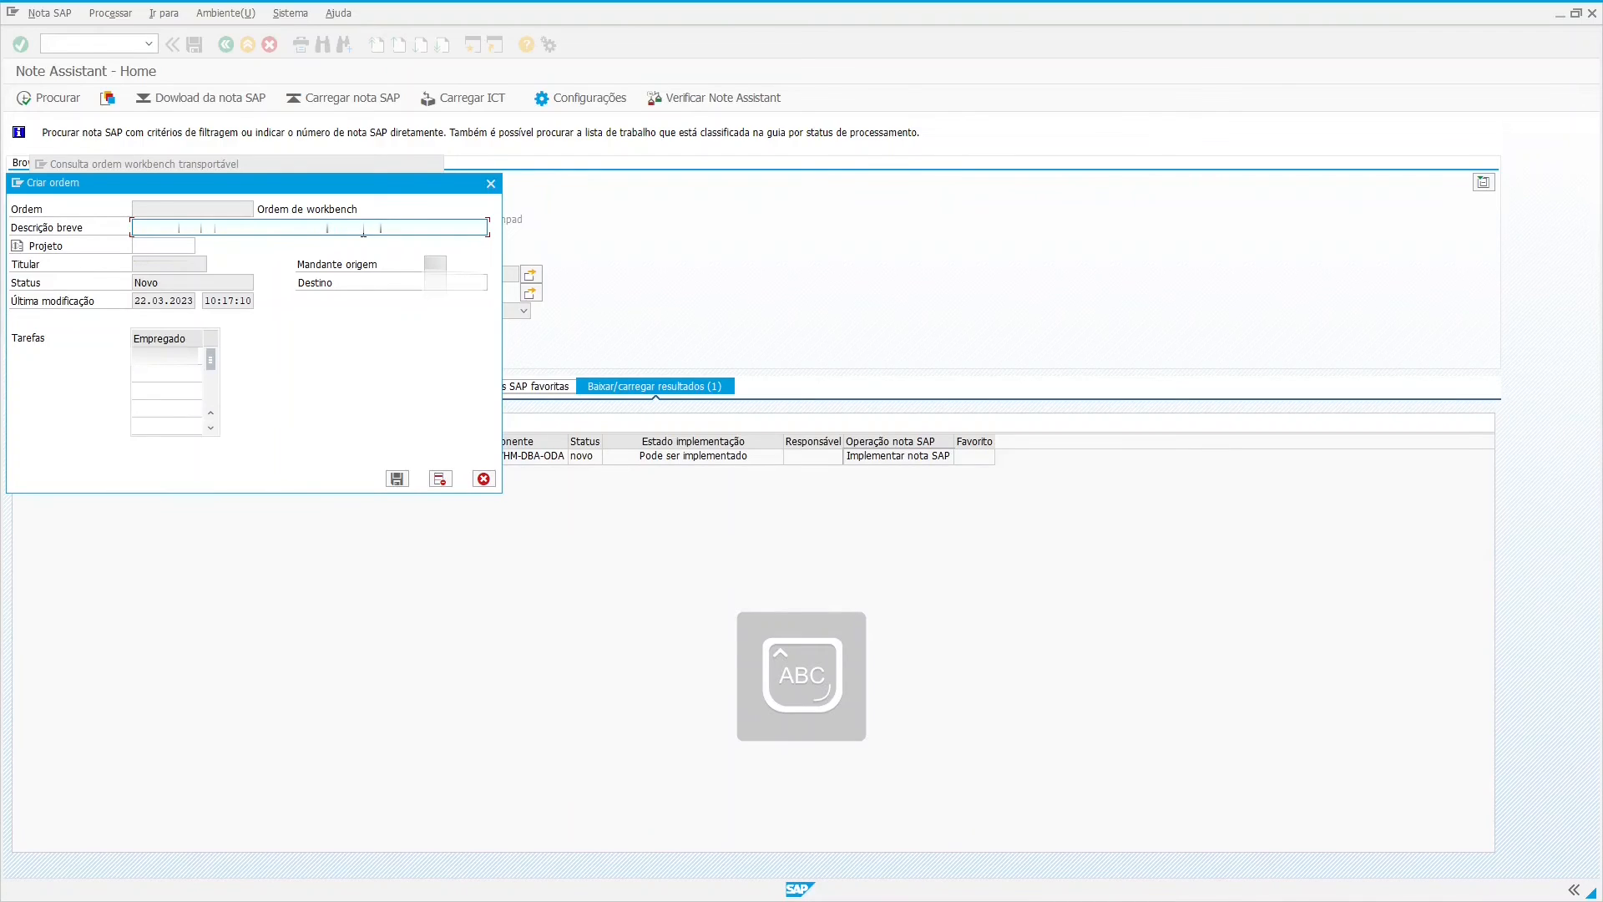
key("Caps_Lock")
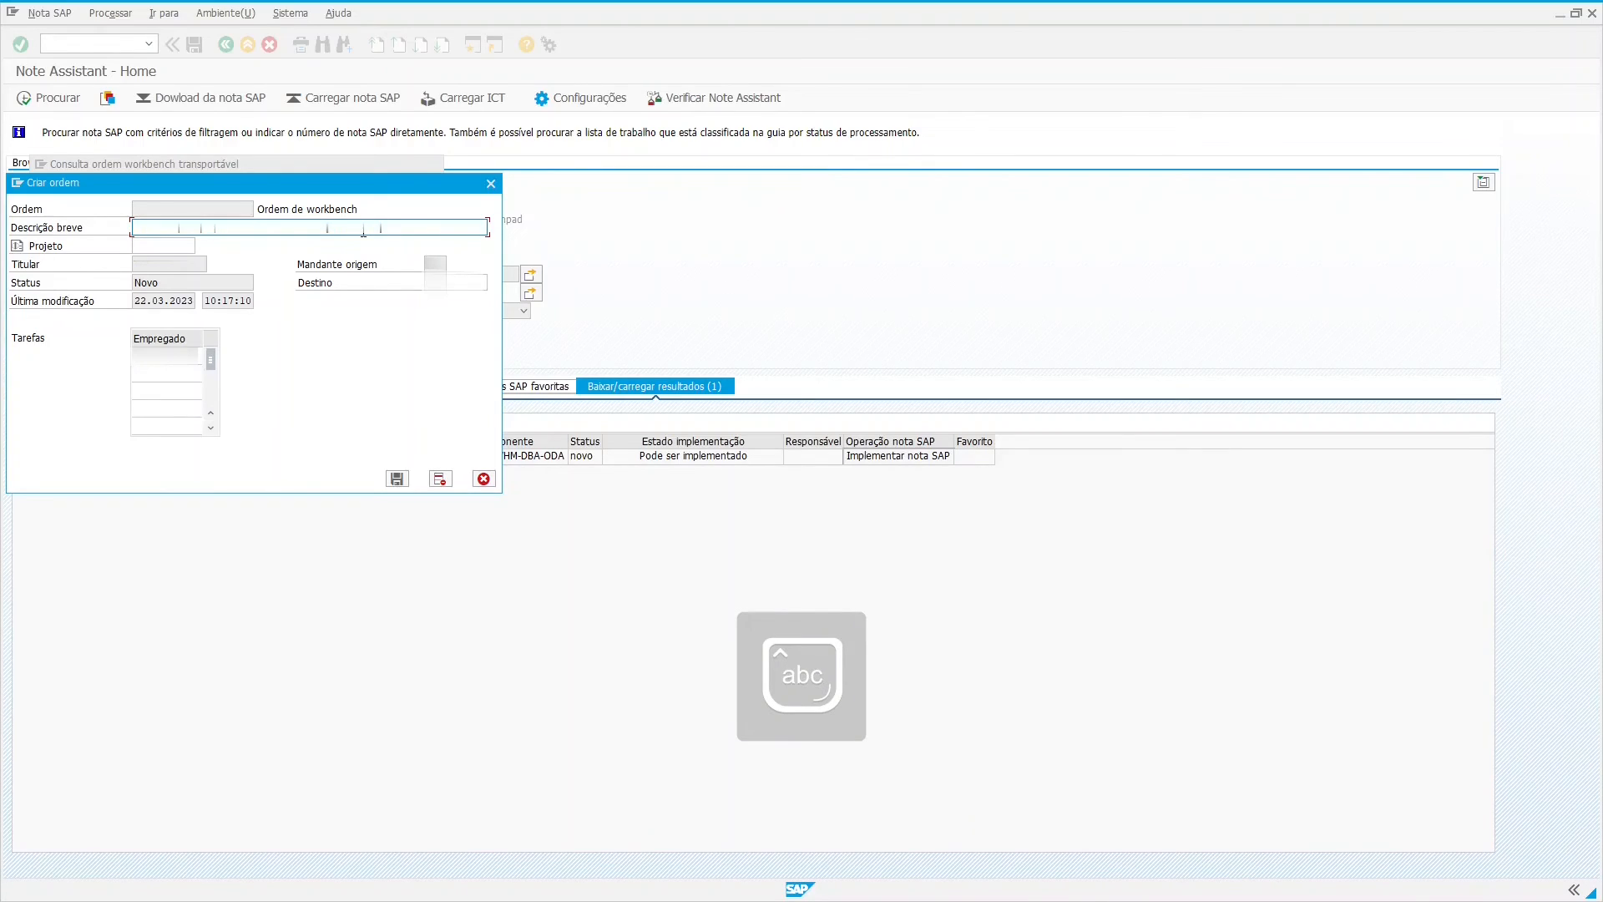
left_click(397, 480)
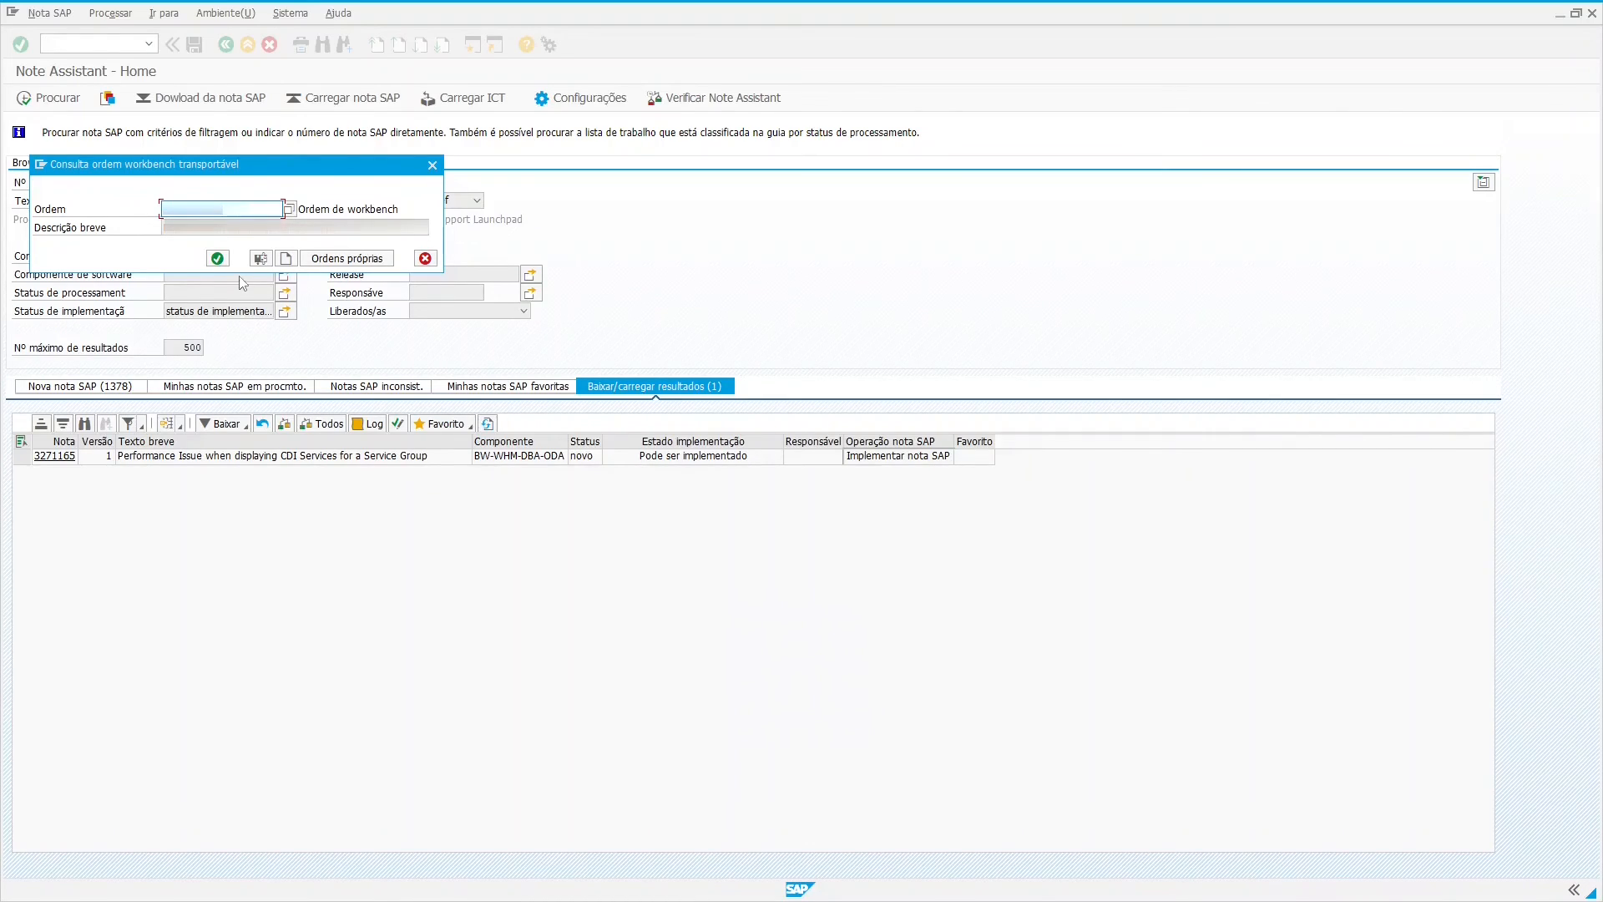
left_click(221, 260)
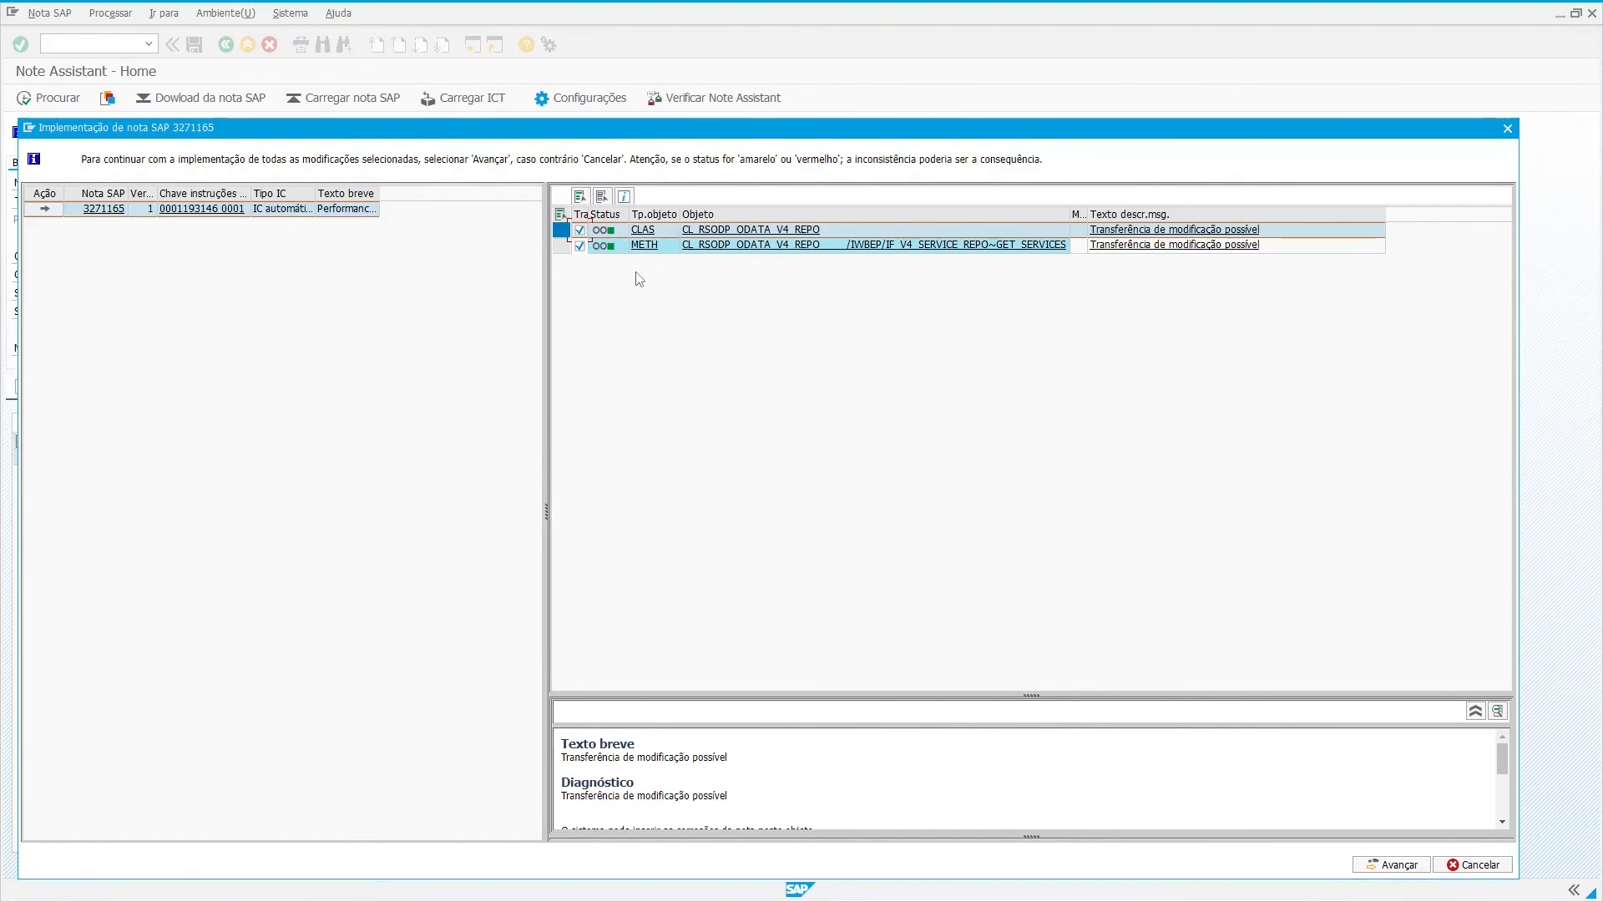
Review the implementation message details and the source code changes for the GET_SERVICES method, and return to the implementation dialog.
left_click_drag(1084, 132, 1082, 71)
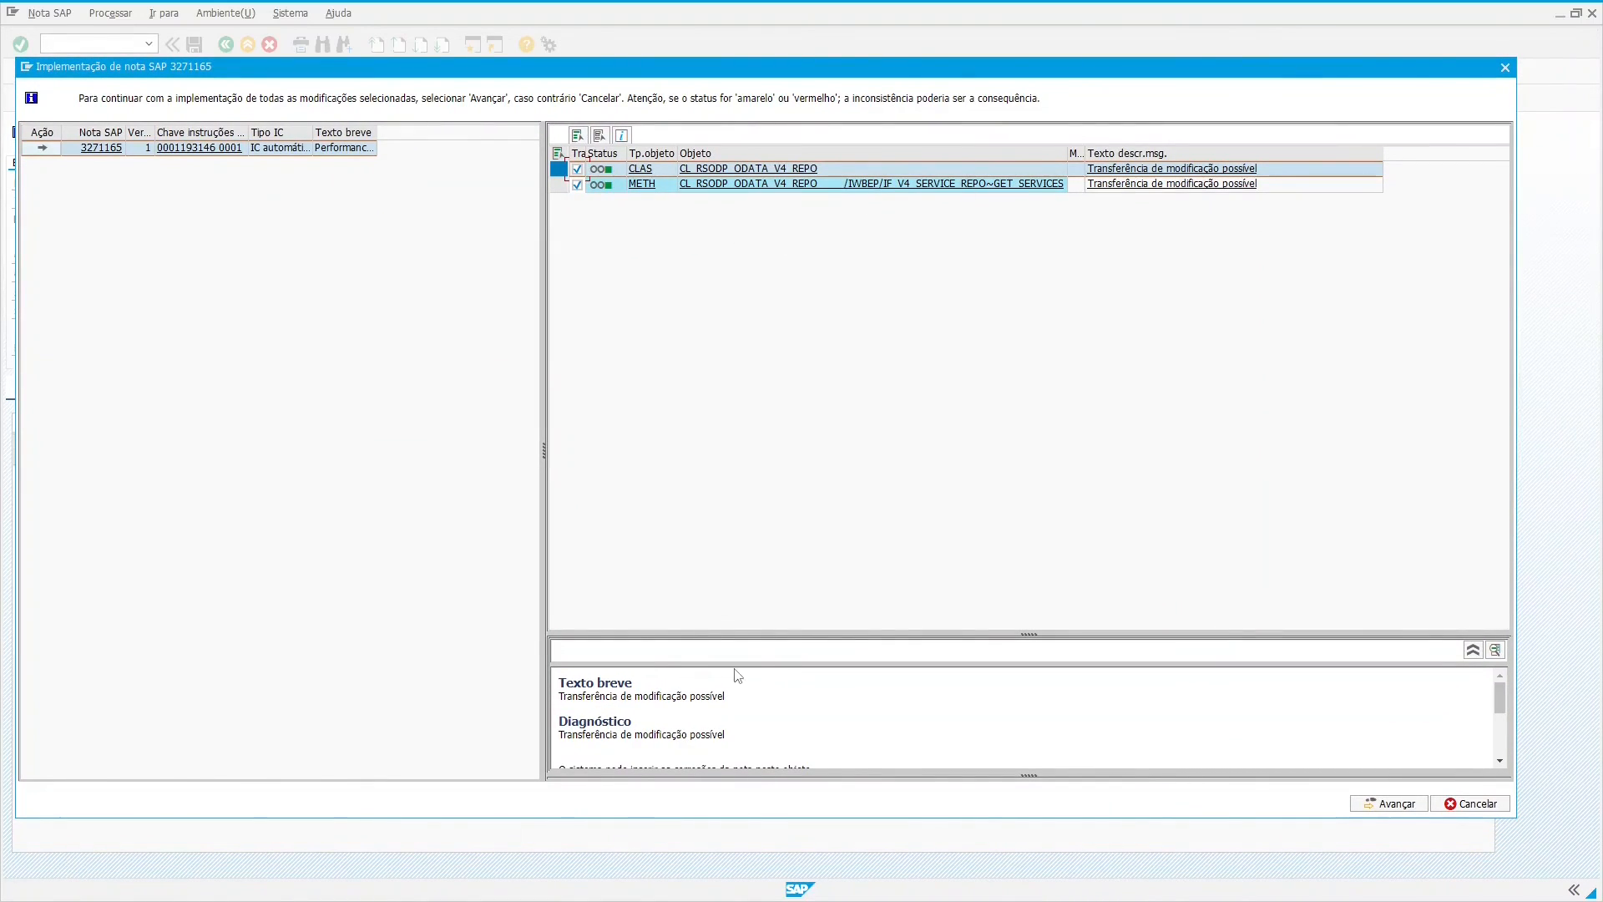
left_click_drag(798, 634, 799, 382)
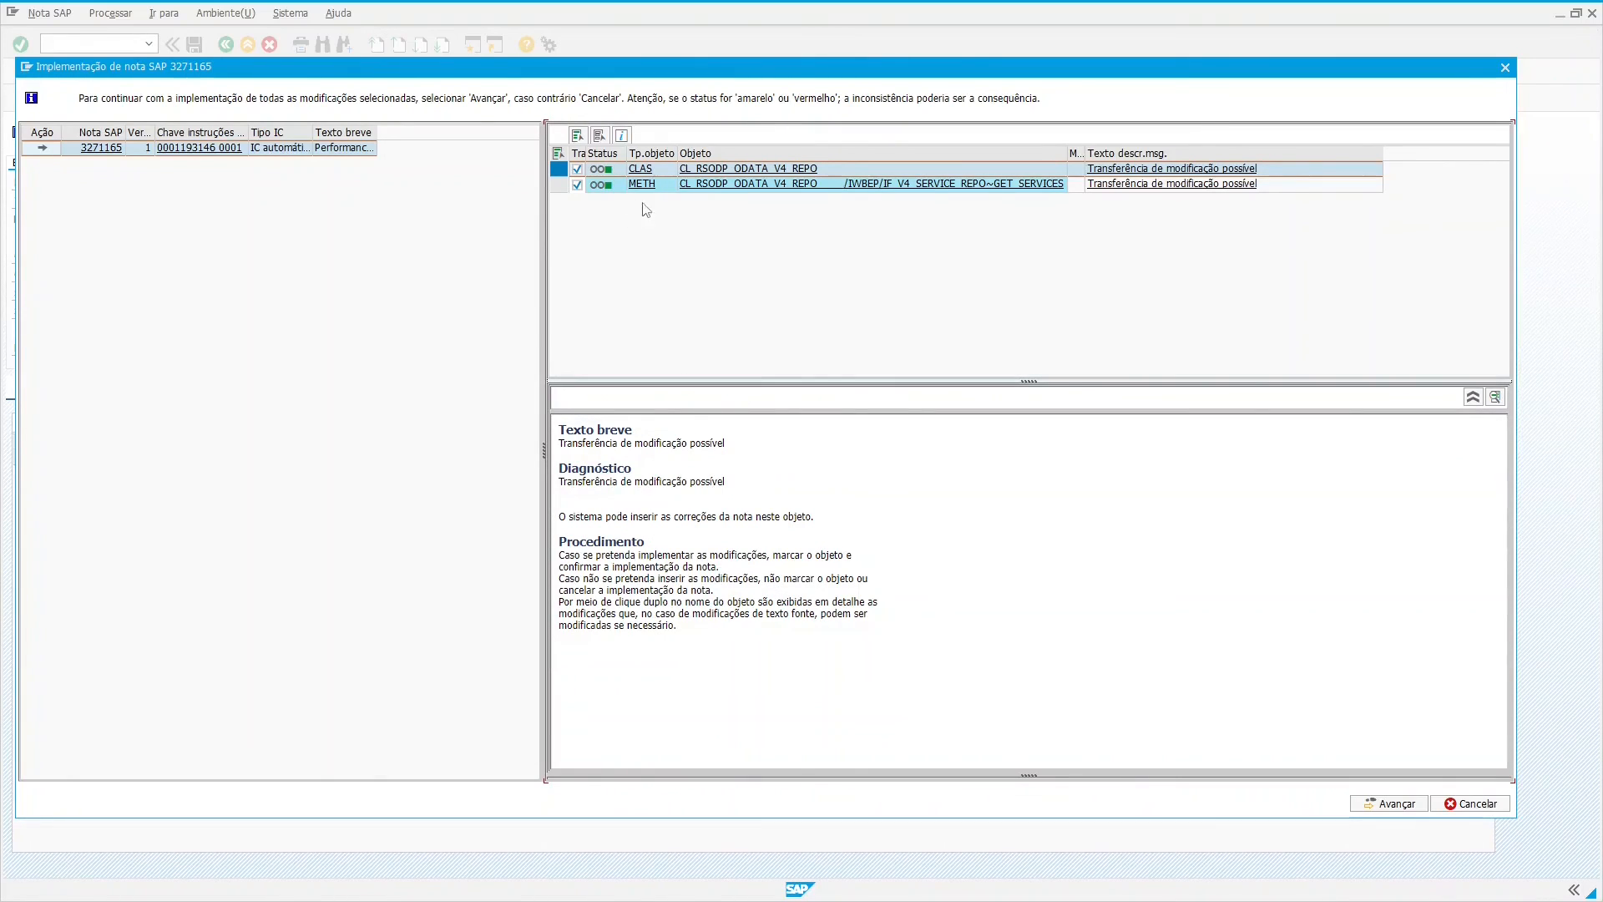
left_click(722, 184)
double_click(723, 184)
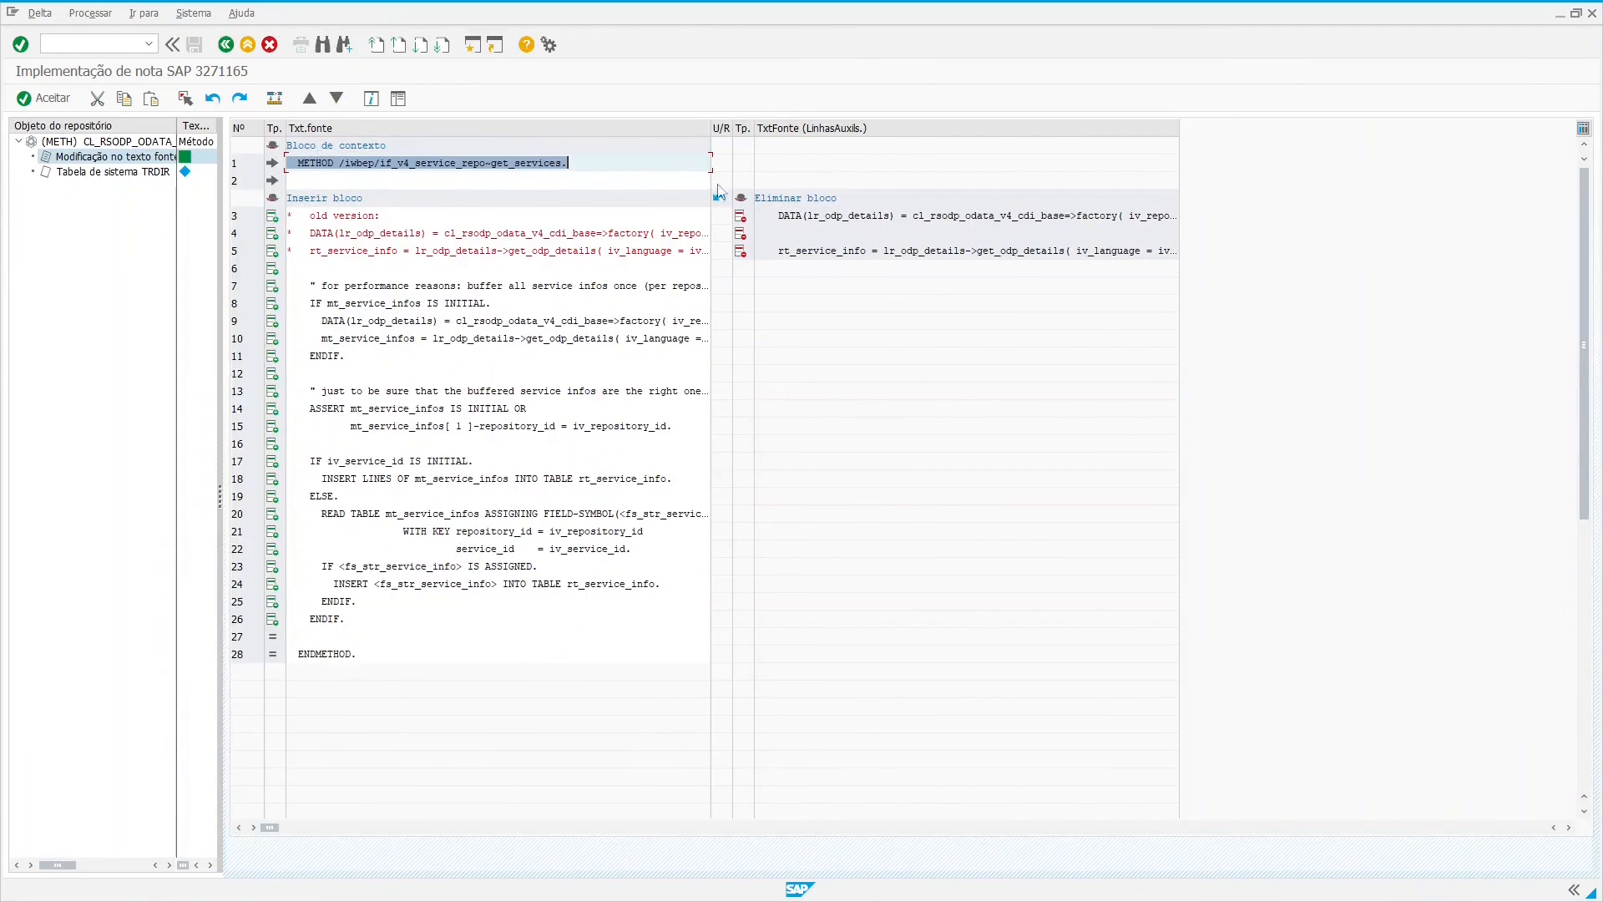
left_click(227, 45)
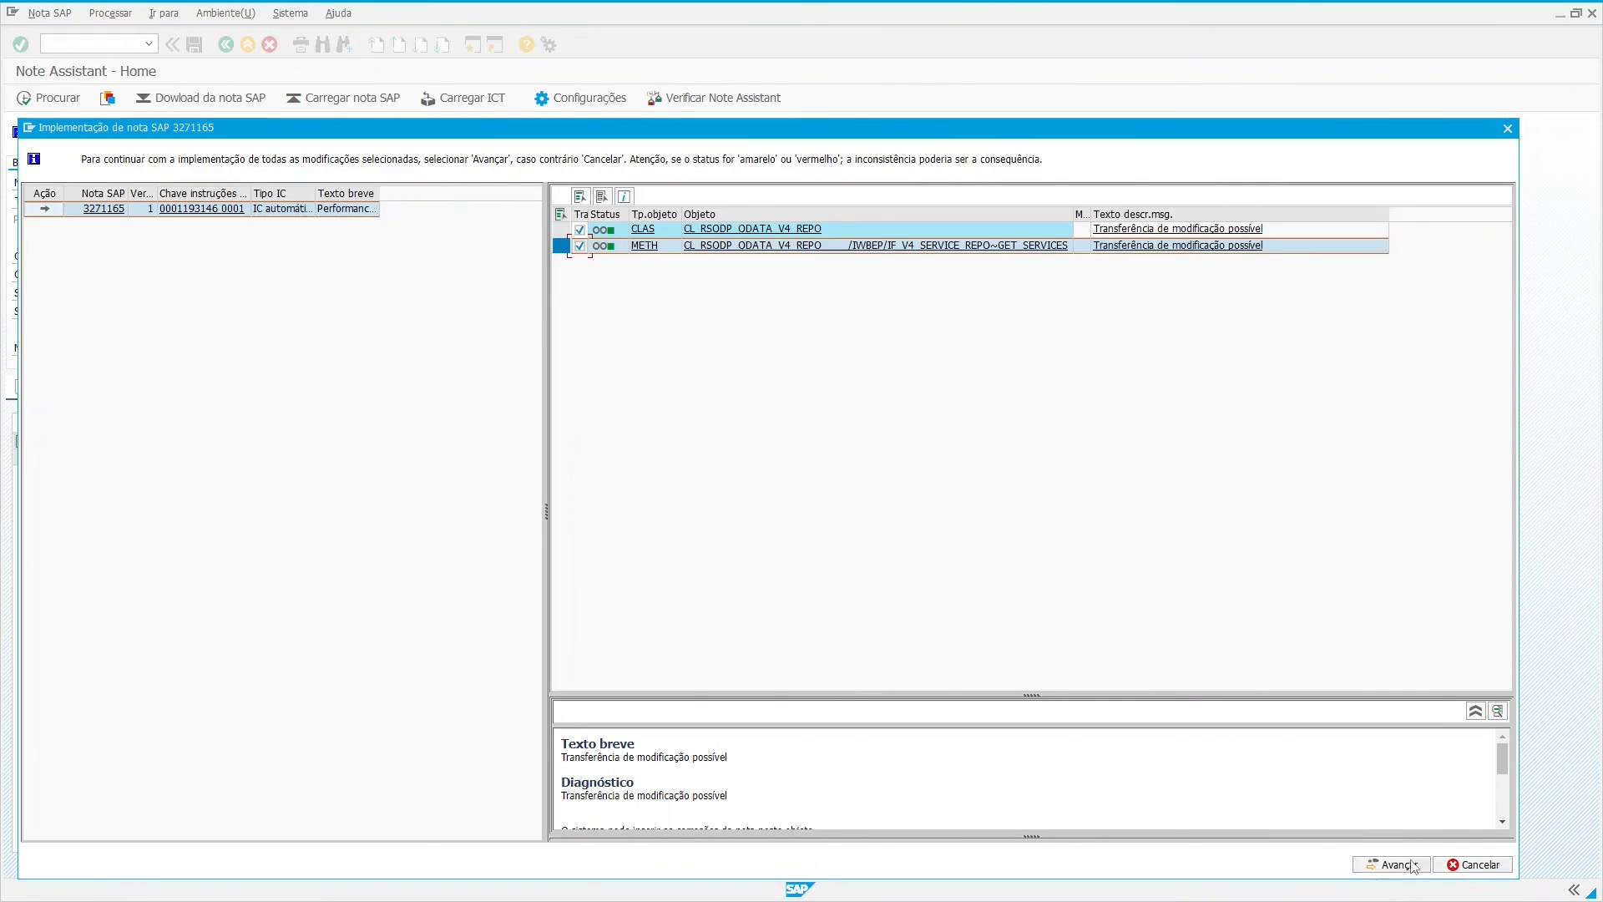
Complete the note implementation by activating the inactive CL_RSODP_ODATA_V4_REPO objects, and switch to Roteiro.txt in Notepad++.
left_click(1406, 866)
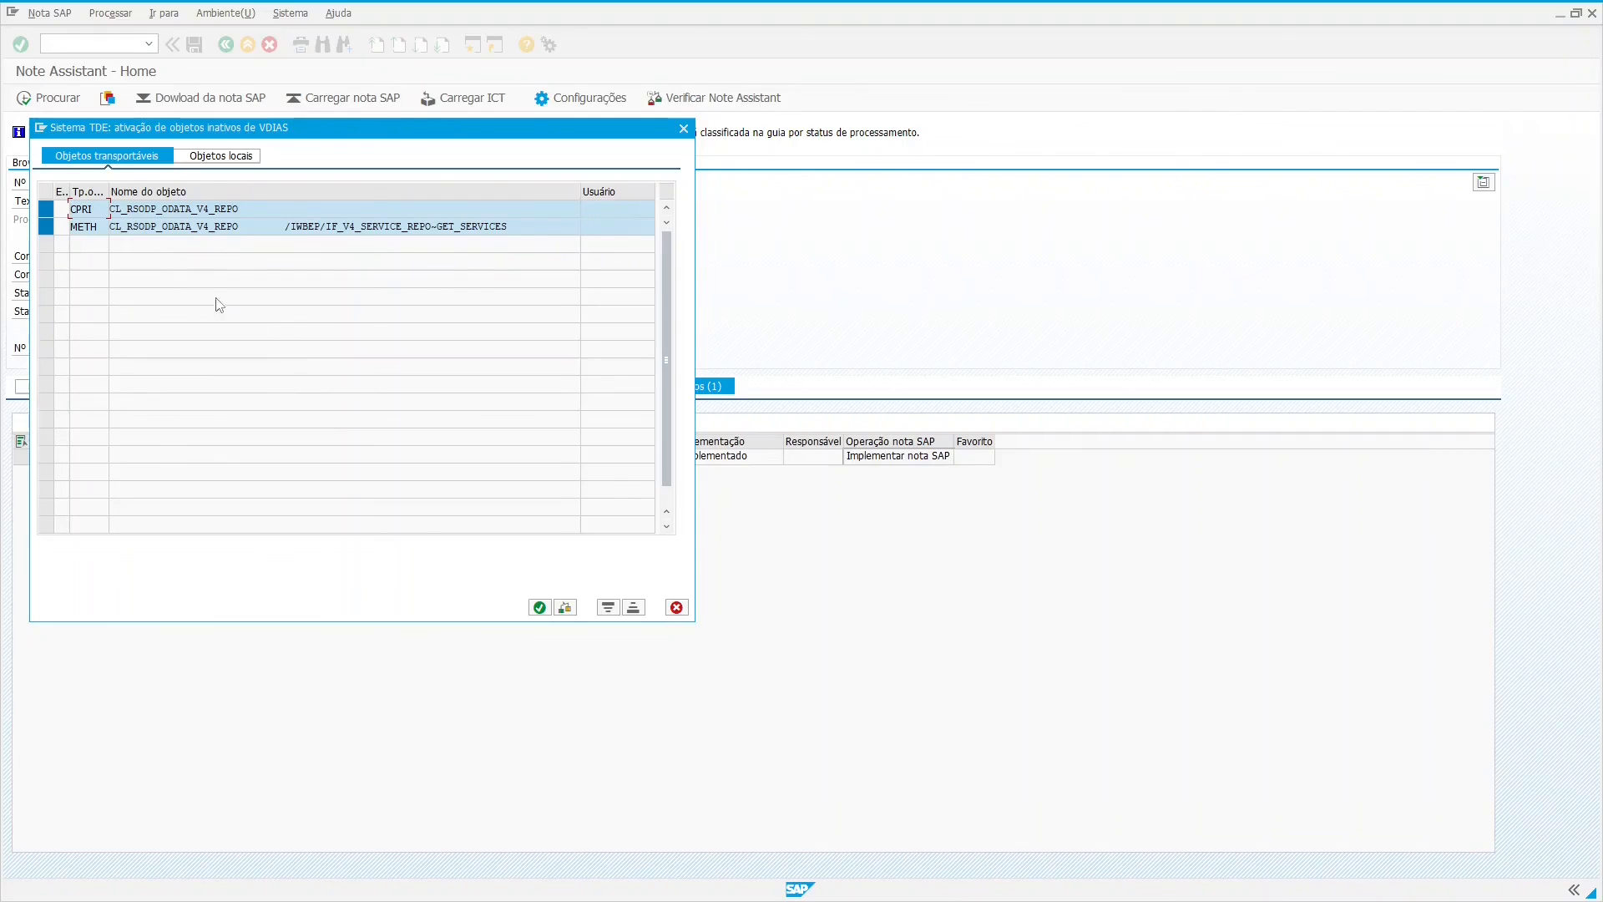
left_click(539, 608)
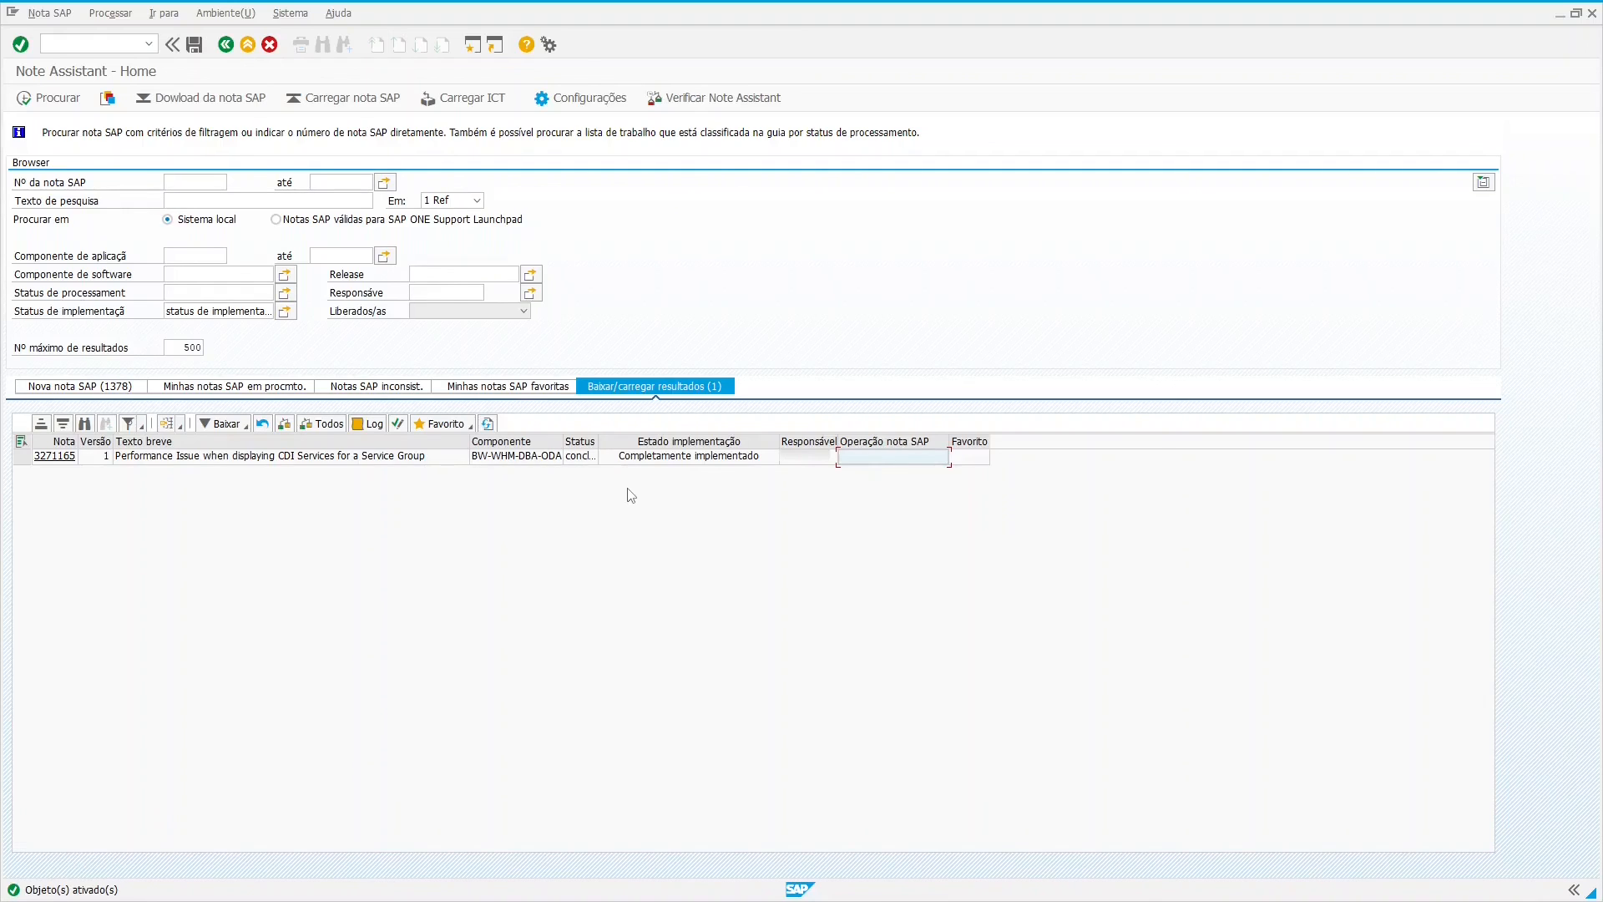
key("alt+Tab")
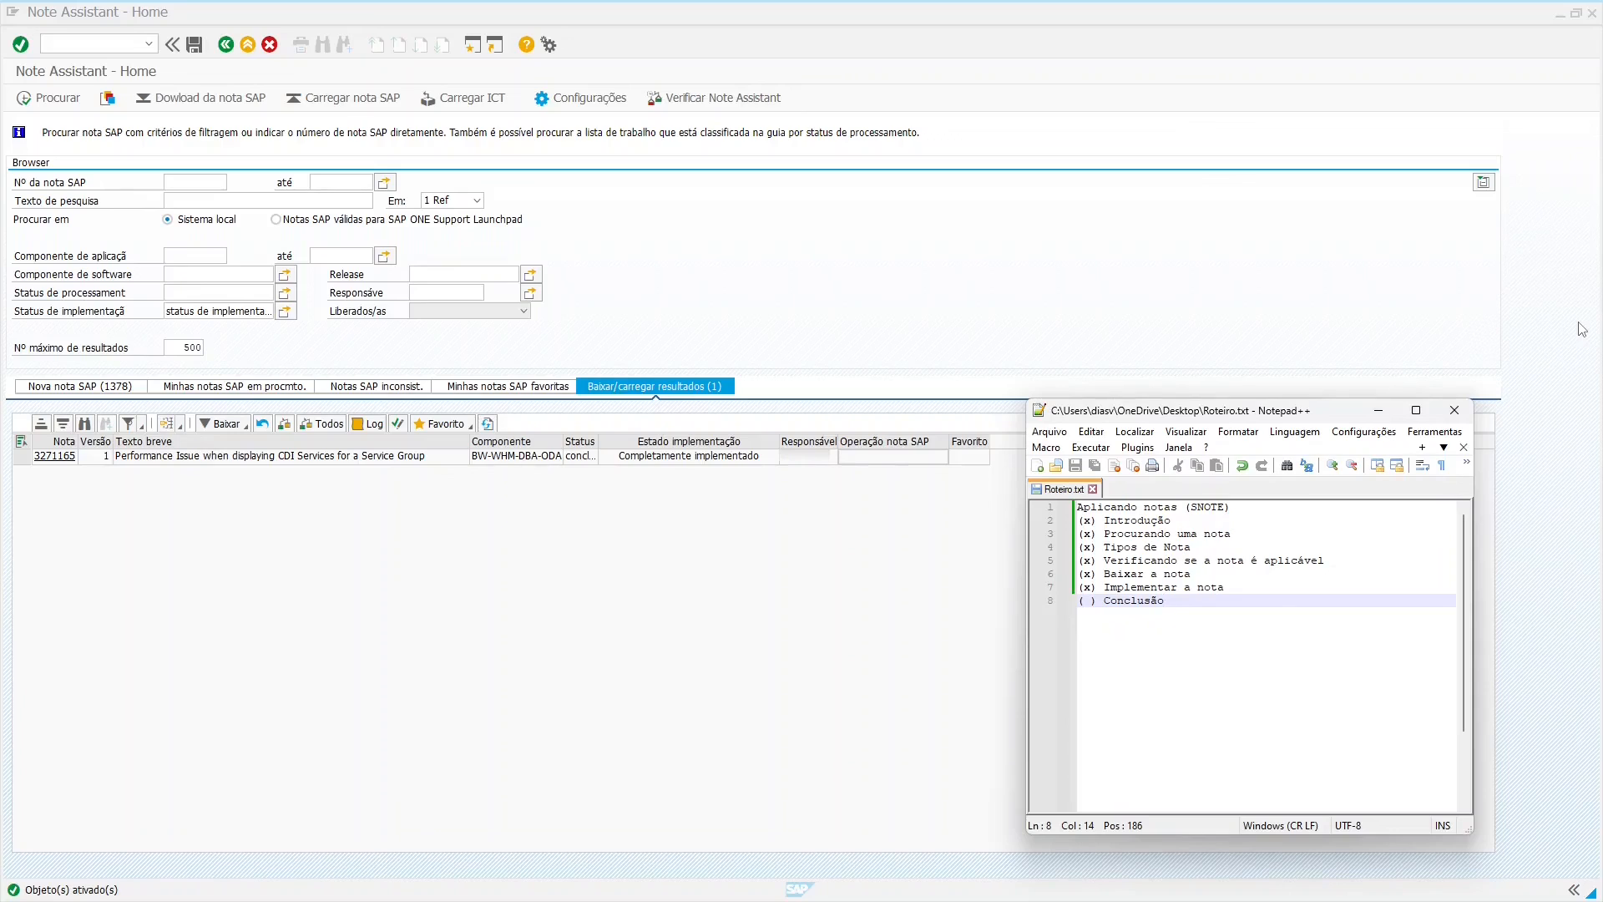